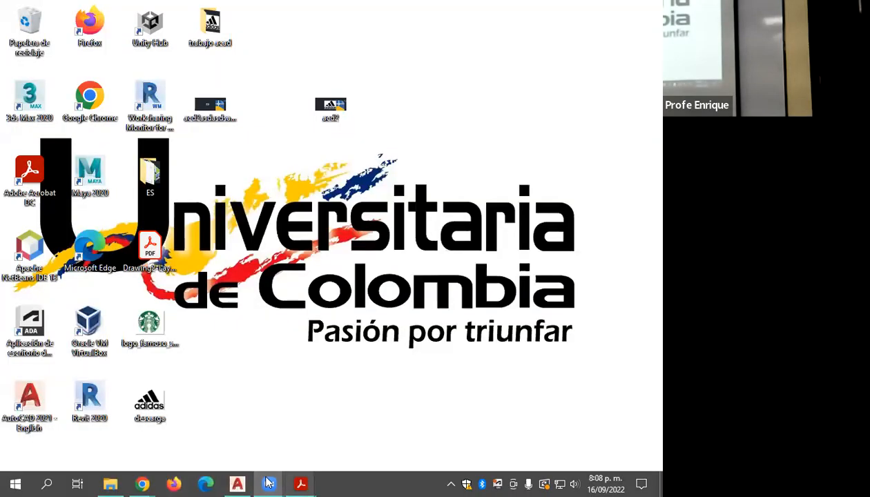
# Step: Switch to AutoCAD and check the dimensioned window elevation in the Presentación de PowerPoint PDF in Acrobat Reader
pyautogui.click(237, 483)
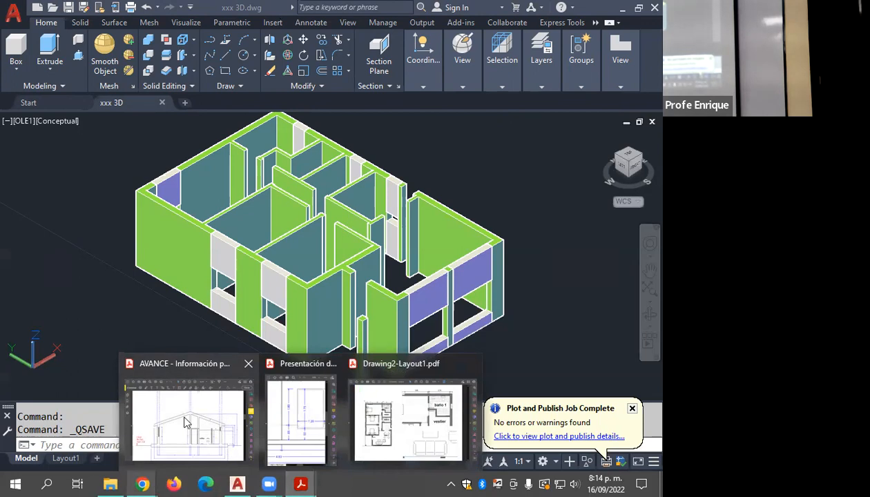
pyautogui.click(282, 414)
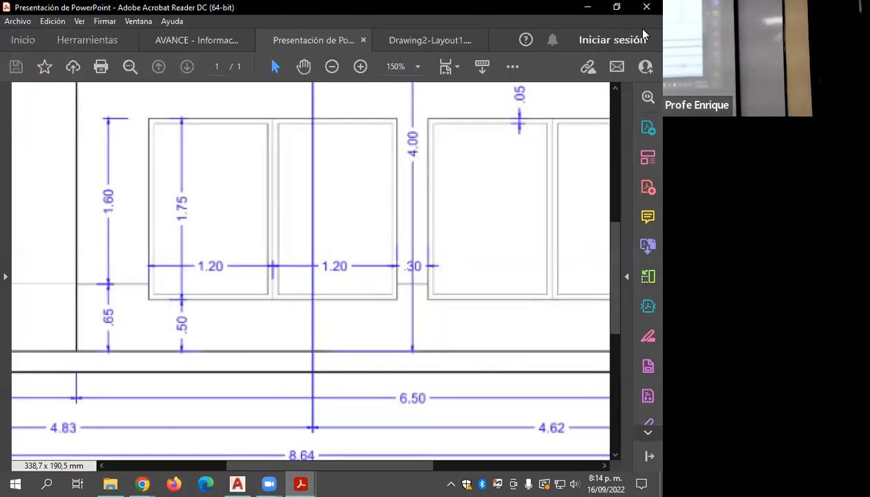
pyautogui.click(587, 6)
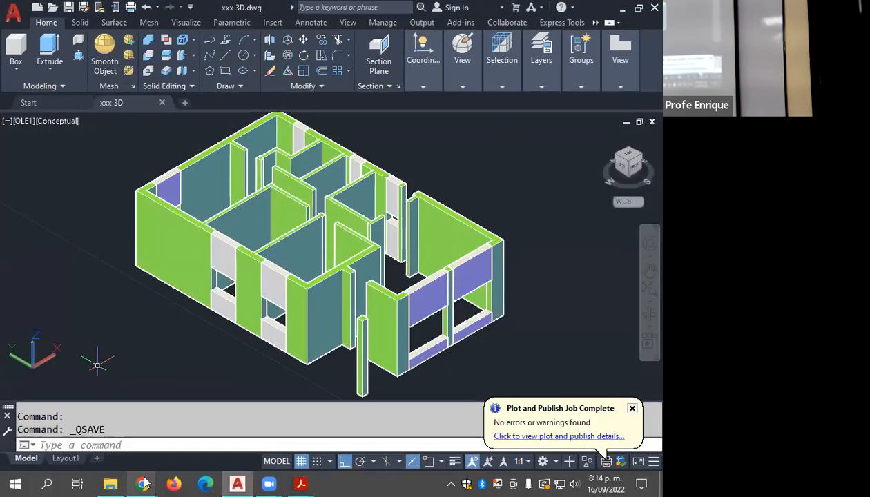
# Step: Switch to Chrome's SESIÓN 19 - Guía de Ejercicios Prácticos window and fit its pages to the view
pyautogui.click(143, 478)
pyautogui.click(61, 436)
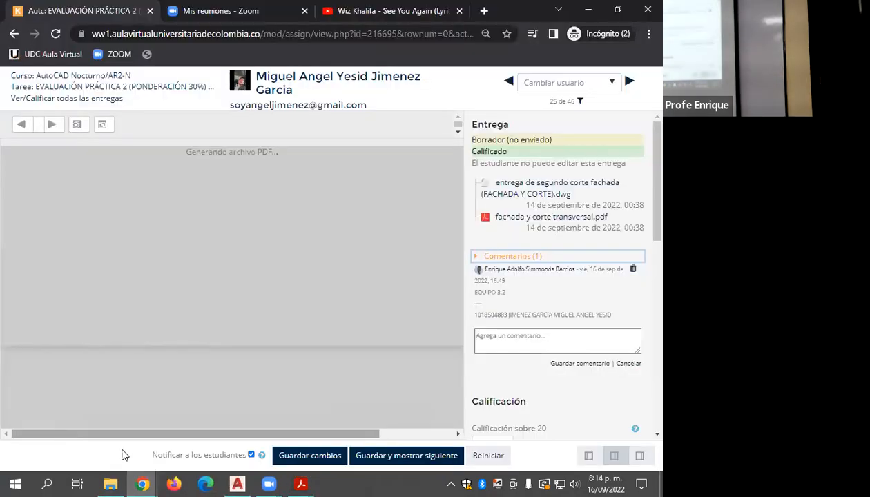
pyautogui.moveTo(142, 483)
pyautogui.click(204, 418)
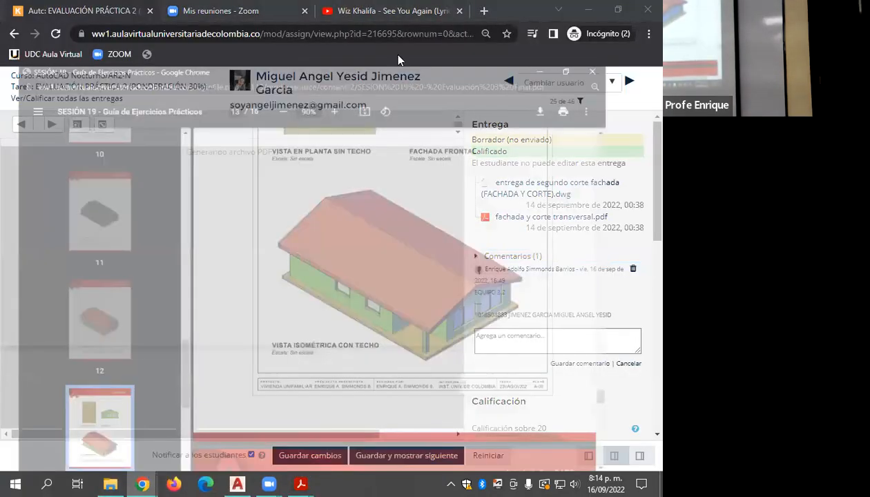
pyautogui.click(22, 52)
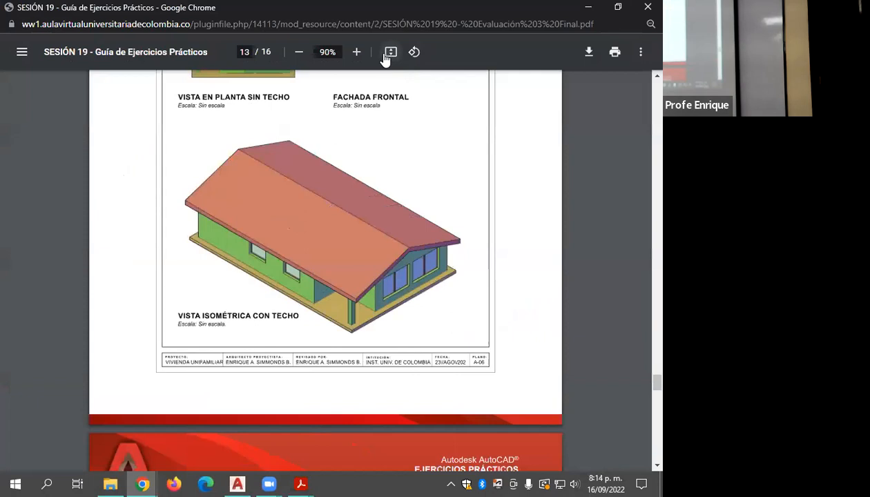
pyautogui.click(391, 52)
# Step: Review the guide's submission instructions, floor plans, front façade, cross section and isometric views with and without roof
pyautogui.scroll(10, 388, 163)
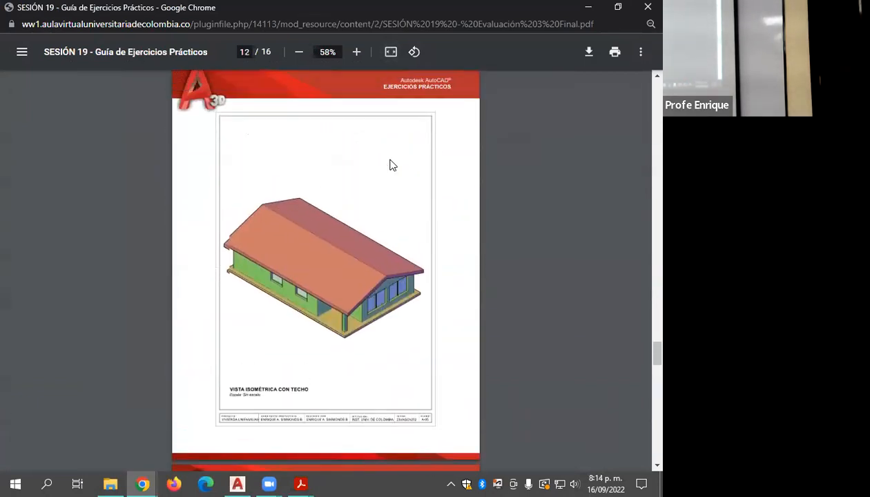
pyautogui.scroll(10, 391, 165)
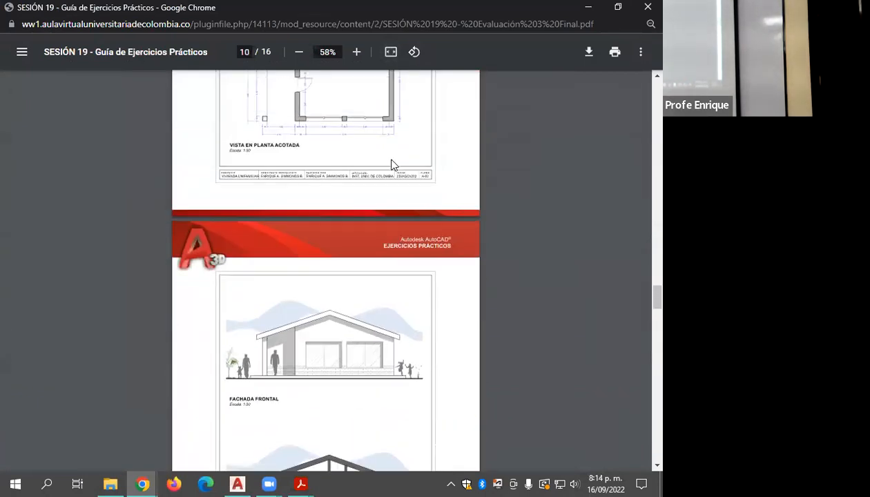
pyautogui.scroll(10, 391, 165)
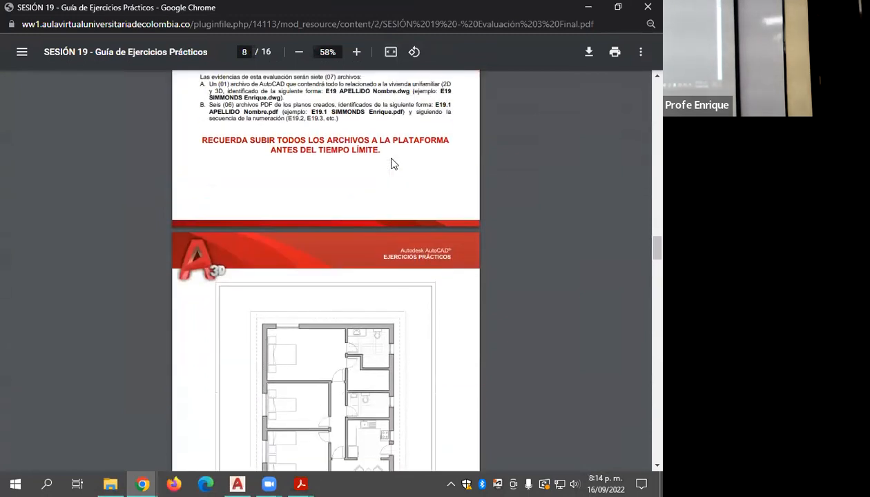
pyautogui.scroll(-1, 393, 164)
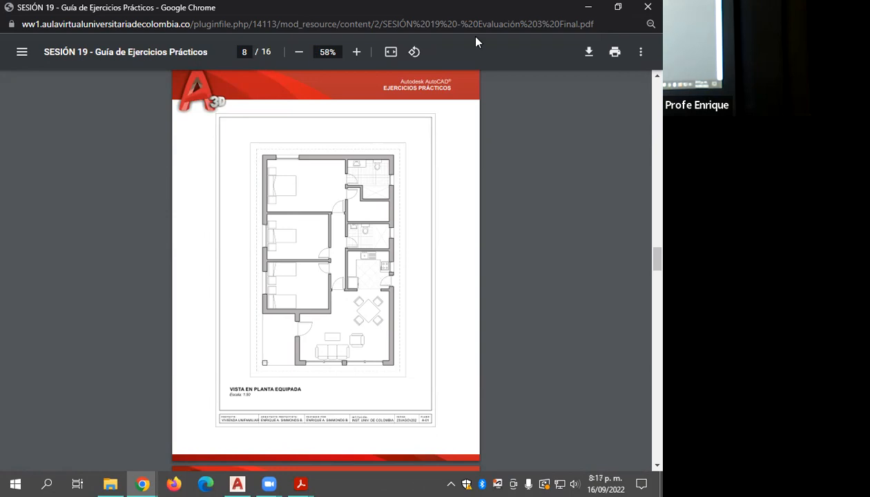
pyautogui.scroll(-5, 319, 209)
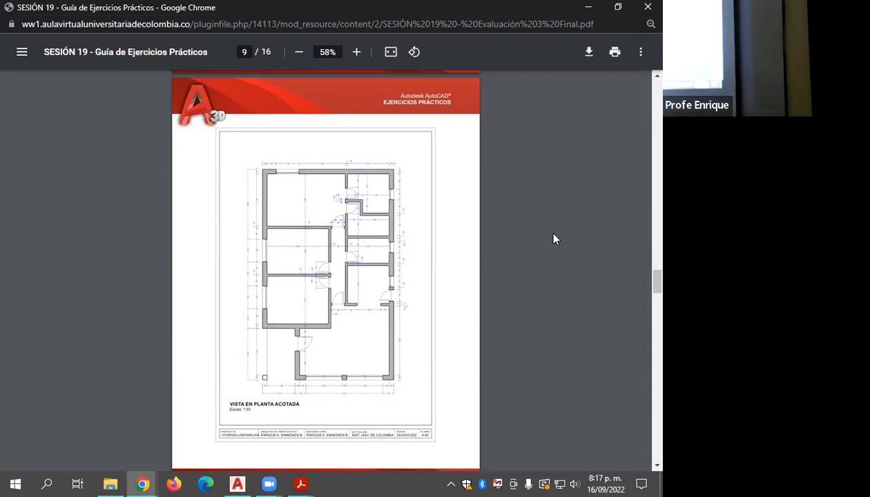
pyautogui.scroll(-4, 412, 316)
pyautogui.scroll(3, 414, 317)
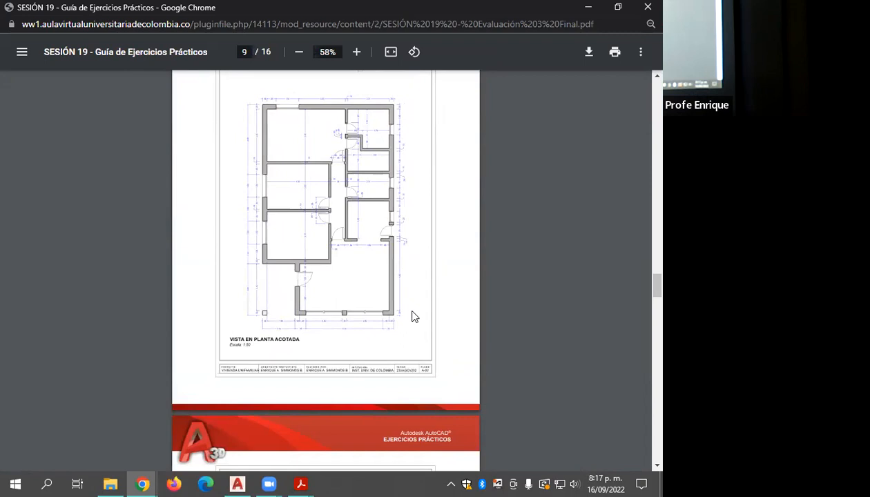
pyautogui.scroll(-5, 345, 207)
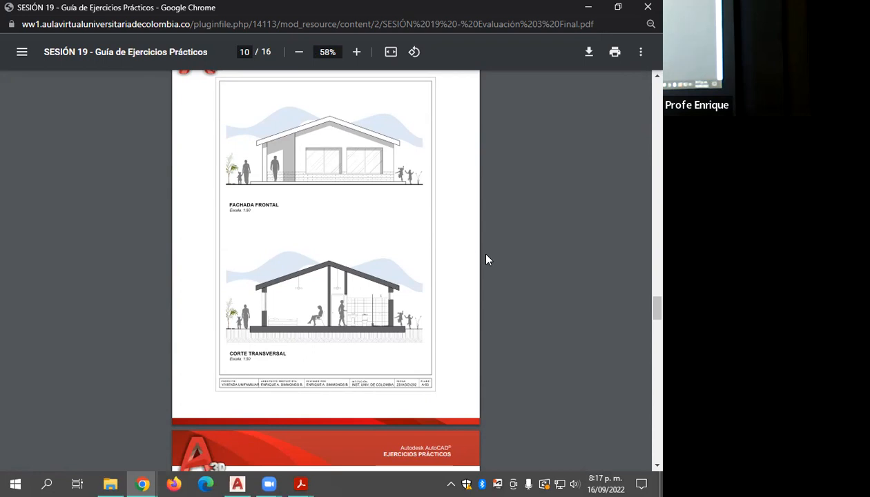
pyautogui.scroll(-5, 390, 258)
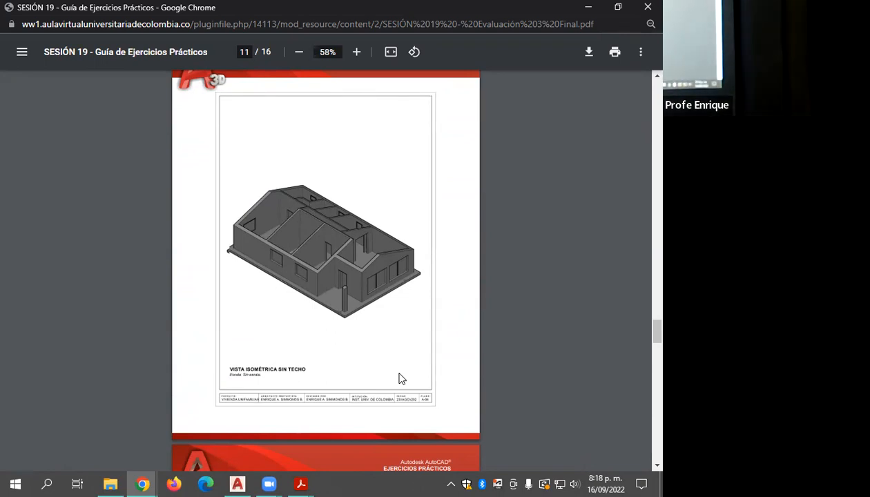
pyautogui.scroll(-5, 354, 275)
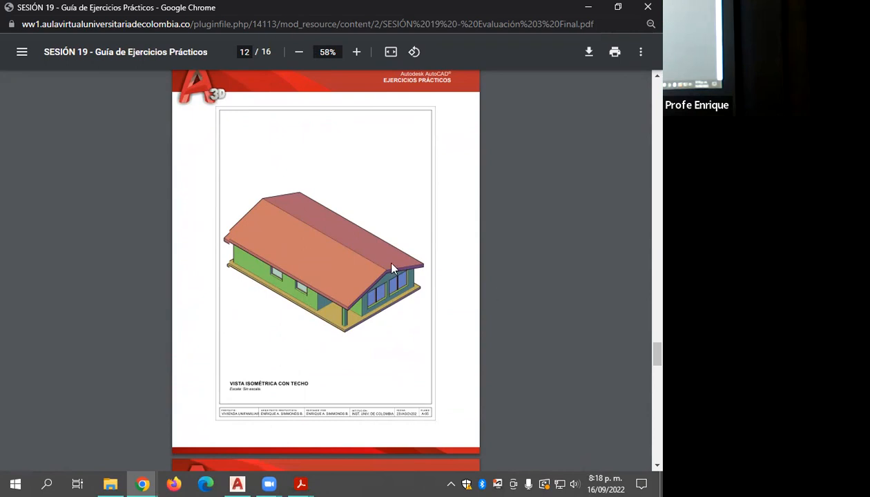
pyautogui.scroll(-5, 391, 268)
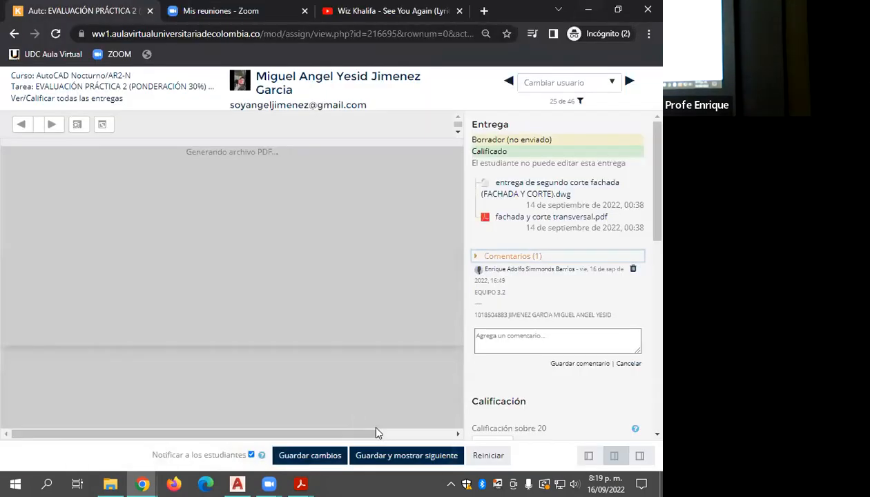
# Step: Go back from the student's grading page to the assignment's submissions list and return to the AutoCAD house model
pyautogui.hotkey('alt', 'Tab')
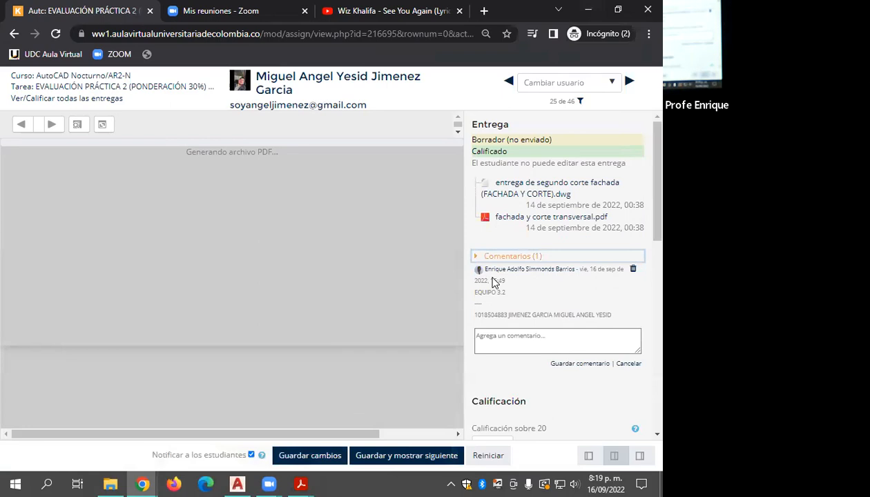
pyautogui.click(15, 34)
pyautogui.click(363, 120)
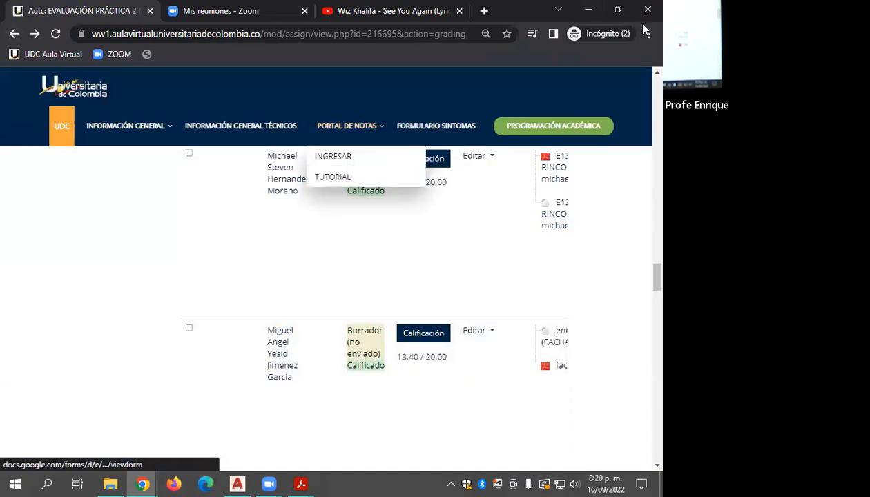
pyautogui.hotkey('alt', 'space')
pyautogui.press('Escape')
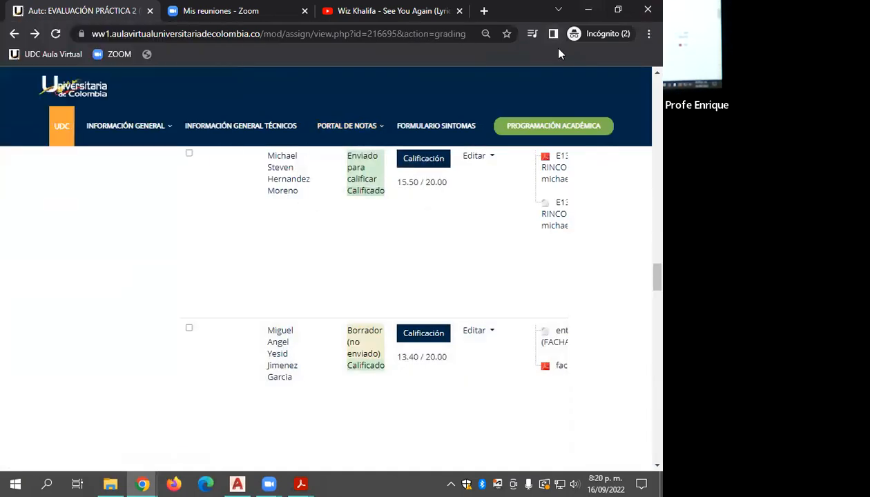
pyautogui.click(507, 31)
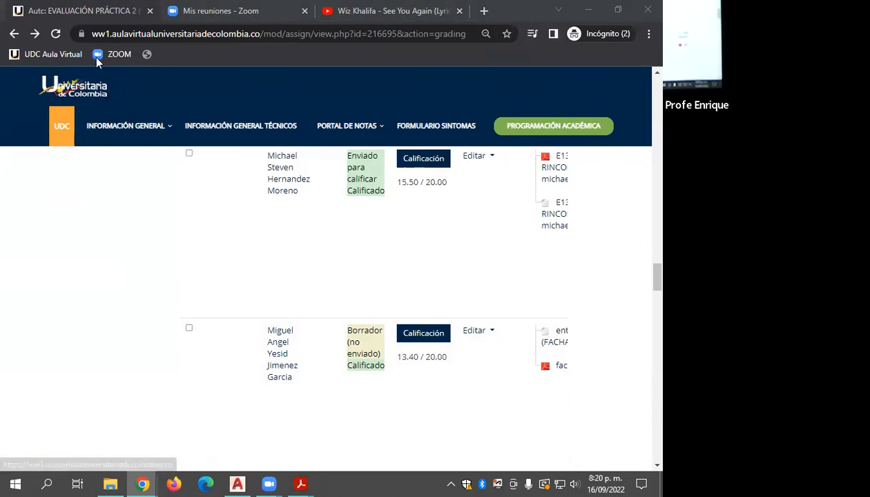
pyautogui.click(588, 10)
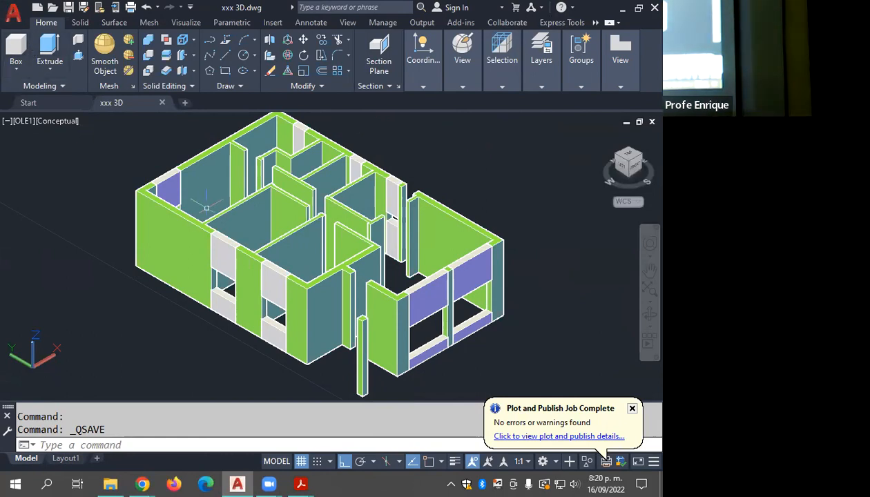
# Step: Inspect the 3D house's exterior walls and the sills and lintels of its window openings from all sides
pyautogui.keyDown('shift'); pyautogui.moveTo(201, 228); pyautogui.dragTo(255, 218, button='middle'); pyautogui.keyUp('shift')
pyautogui.scroll(5, 260, 239)
pyautogui.moveTo(270, 266); pyautogui.dragTo(237, 214, button='middle')
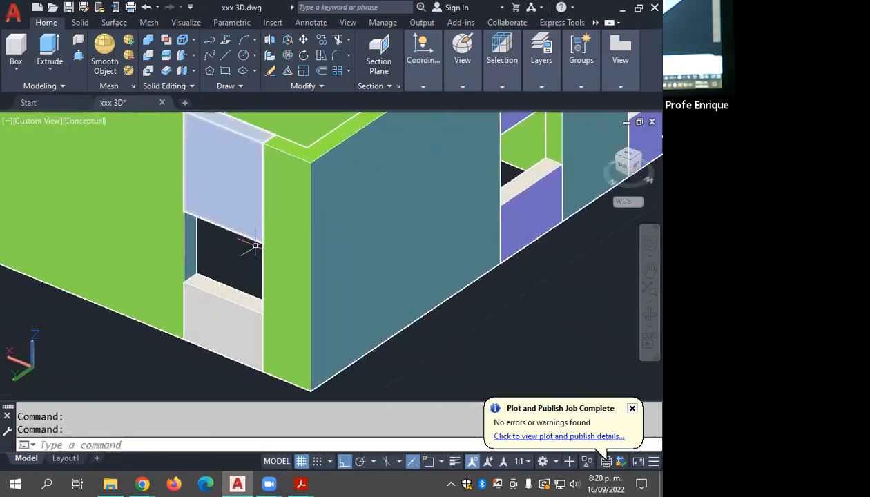
pyautogui.moveTo(256, 256); pyautogui.dragTo(167, 286, button='middle')
pyautogui.moveTo(167, 286)
pyautogui.keyDown('shift'); pyautogui.mouseDown(button='middle')
pyautogui.moveTo(169, 295)
pyautogui.moveTo(213, 296)
pyautogui.moveTo(179, 299)
pyautogui.mouseUp(button='middle'); pyautogui.keyUp('shift')
pyautogui.scroll(-2, 178, 288)
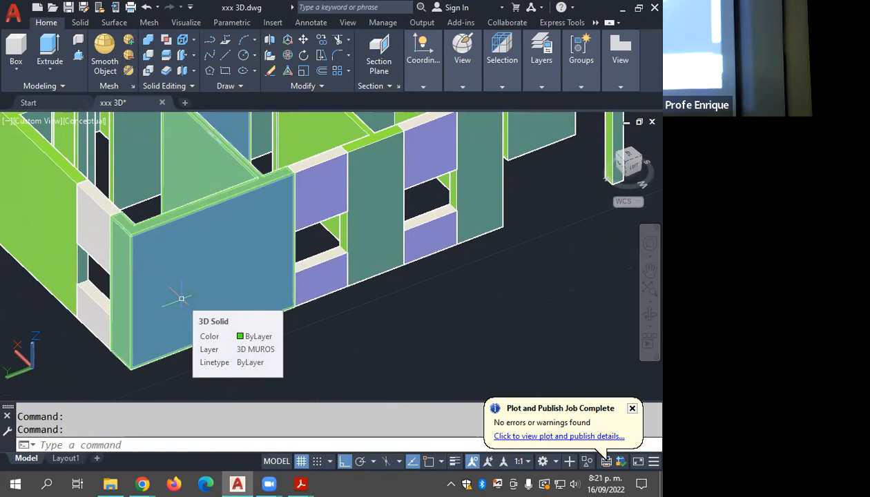
pyautogui.moveTo(246, 243)
pyautogui.keyDown('shift'); pyautogui.mouseDown(button='middle')
pyautogui.moveTo(310, 266)
pyautogui.moveTo(387, 266)
pyautogui.moveTo(303, 227)
pyautogui.moveTo(228, 297)
pyautogui.moveTo(282, 241)
pyautogui.moveTo(287, 257)
pyautogui.moveTo(282, 246)
pyautogui.mouseUp(button='middle'); pyautogui.keyUp('shift')
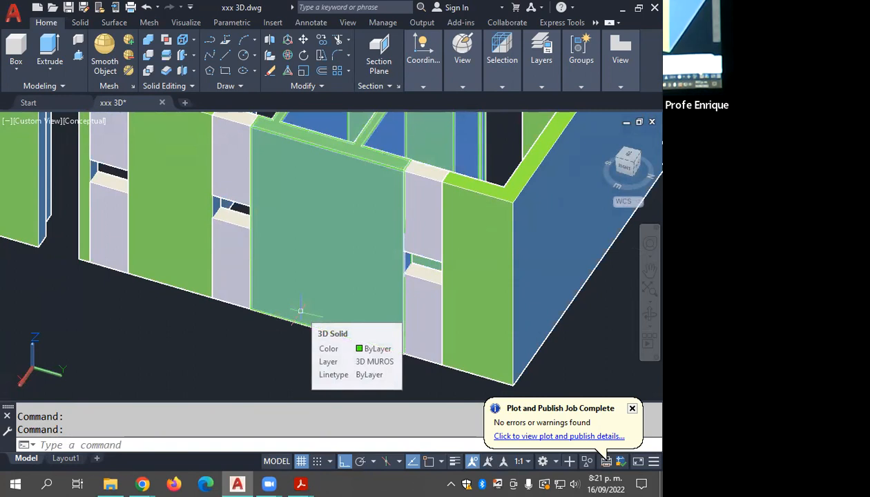
pyautogui.keyDown('shift'); pyautogui.moveTo(284, 353); pyautogui.dragTo(326, 253, button='middle'); pyautogui.keyUp('shift')
pyautogui.scroll(2, 259, 311)
pyautogui.moveTo(259, 312); pyautogui.dragTo(232, 362, button='middle')
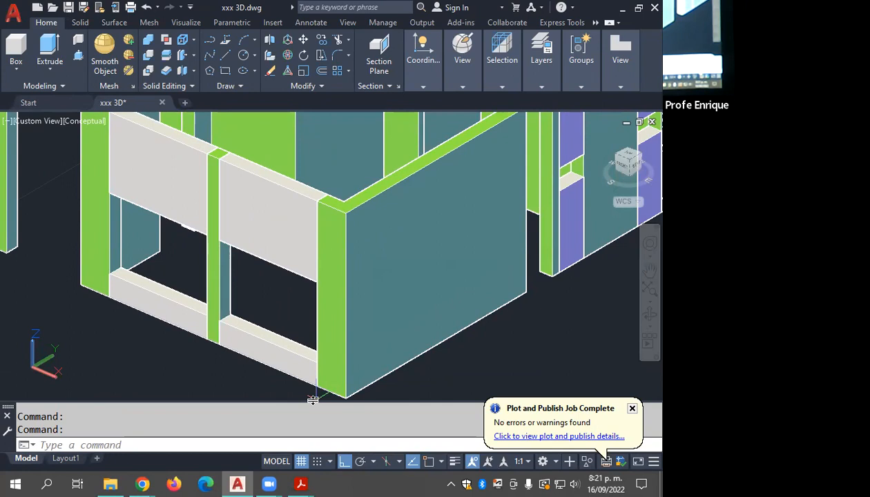
pyautogui.moveTo(429, 303); pyautogui.dragTo(566, 297, button='middle')
pyautogui.keyDown('shift'); pyautogui.moveTo(521, 343); pyautogui.dragTo(311, 300, button='middle'); pyautogui.keyUp('shift')
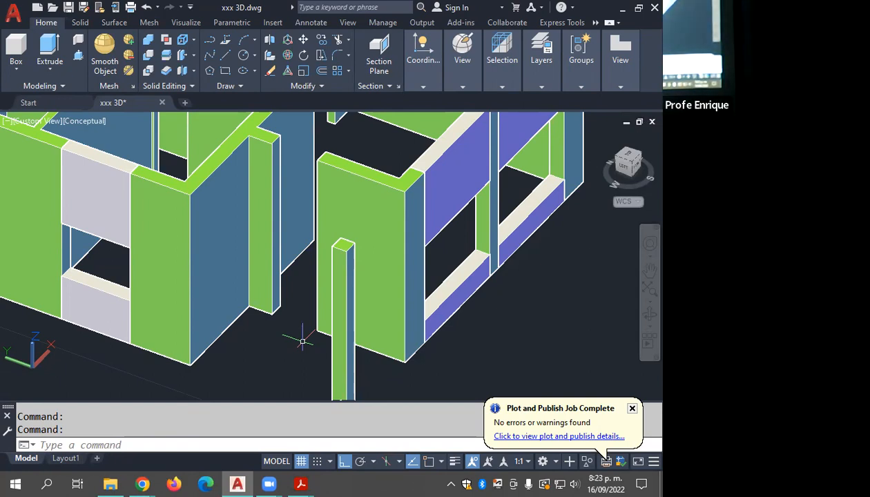
# Step: Turn on object snap and draw a box lintel over the front door opening, 1.9 units down from the wall tops
pyautogui.keyDown('shift'); pyautogui.moveTo(298, 245); pyautogui.dragTo(343, 250, button='middle'); pyautogui.keyUp('shift')
pyautogui.scroll(3, 274, 229)
pyautogui.keyDown('shift'); pyautogui.moveTo(274, 230); pyautogui.dragTo(277, 200, button='middle'); pyautogui.keyUp('shift')
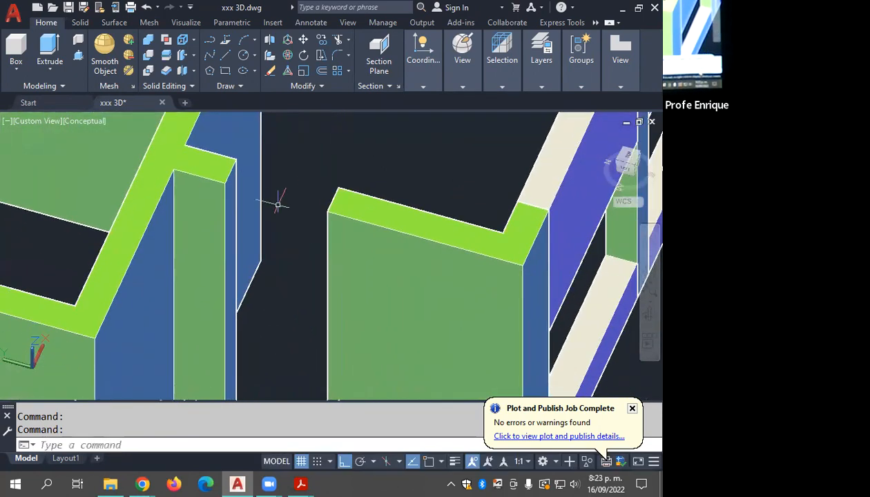
pyautogui.click(16, 49)
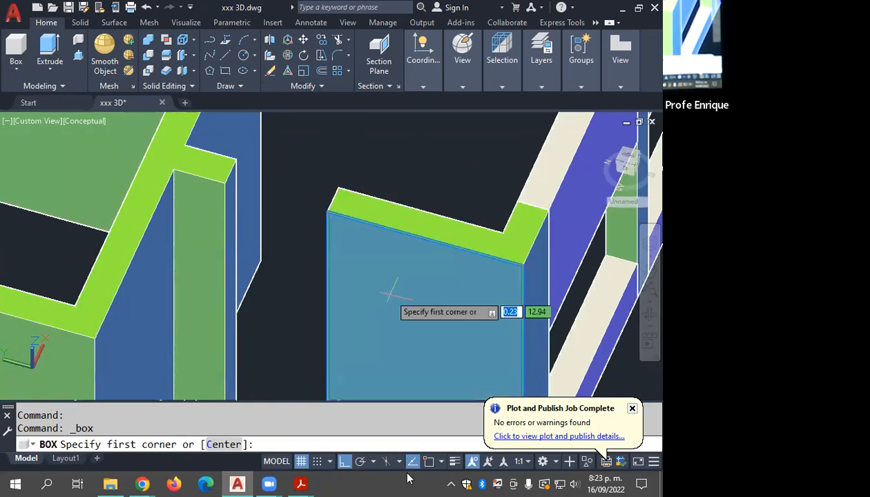
pyautogui.click(428, 462)
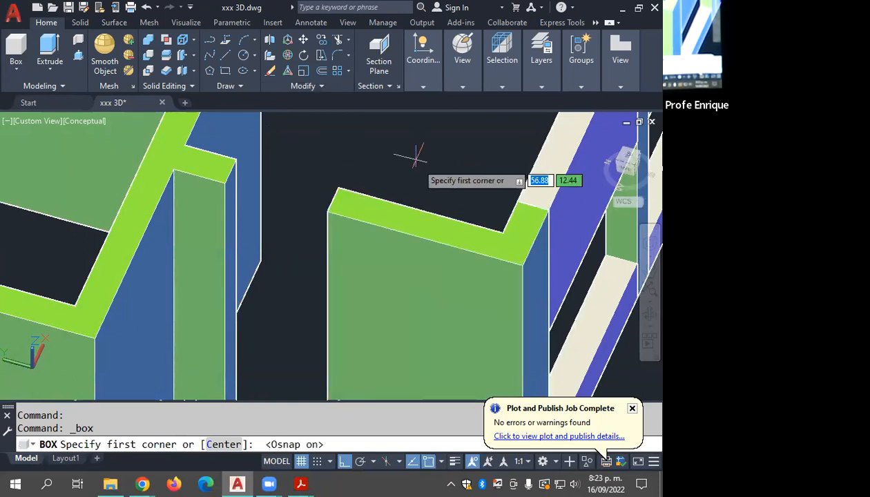
pyautogui.click(336, 188)
pyautogui.click(225, 183)
pyautogui.moveTo(274, 279); pyautogui.dragTo(286, 190, button='middle')
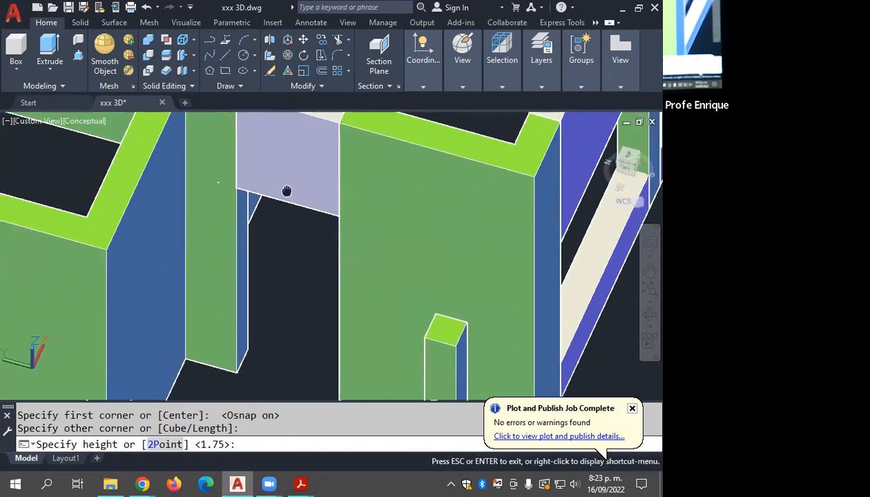
pyautogui.write('1.9')
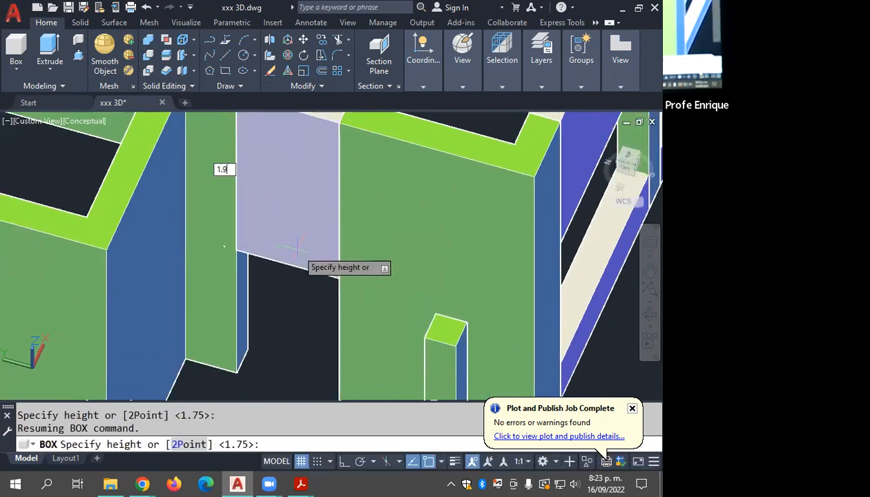
pyautogui.press('Return')
# Step: Draw a box lintel over the door opening in the side exterior wall, between its top corners, 1.9 units high
pyautogui.scroll(-2, 294, 254)
pyautogui.keyDown('shift'); pyautogui.moveTo(326, 270); pyautogui.dragTo(277, 257, button='middle'); pyautogui.keyUp('shift')
pyautogui.scroll(-3, 366, 249)
pyautogui.moveTo(369, 252); pyautogui.dragTo(267, 297, button='middle')
pyautogui.keyDown('shift'); pyautogui.moveTo(346, 243); pyautogui.dragTo(152, 238, button='middle'); pyautogui.keyUp('shift')
pyautogui.moveTo(570, 327); pyautogui.dragTo(466, 270, button='middle')
pyautogui.scroll(2, 465, 267)
pyautogui.keyDown('shift'); pyautogui.moveTo(360, 271); pyautogui.dragTo(351, 242, button='middle'); pyautogui.keyUp('shift')
pyautogui.scroll(2, 350, 201)
pyautogui.moveTo(351, 193); pyautogui.dragTo(326, 227, button='middle')
pyautogui.click(16, 47)
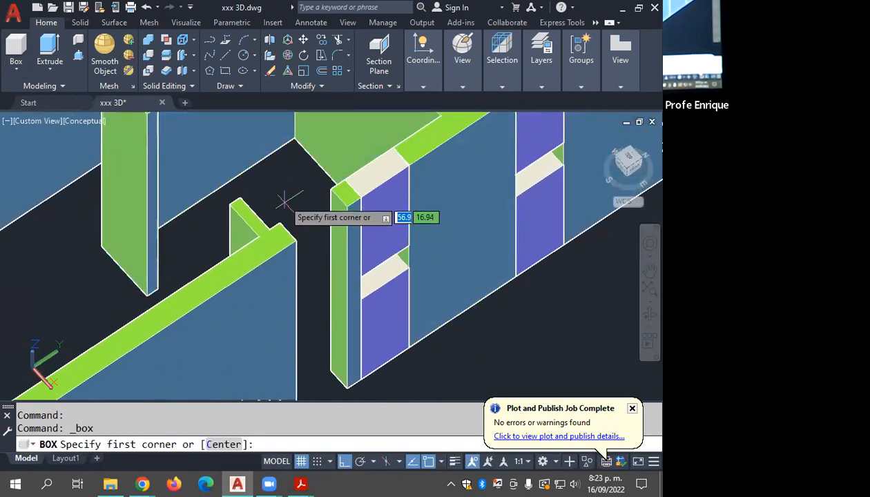
pyautogui.click(278, 222)
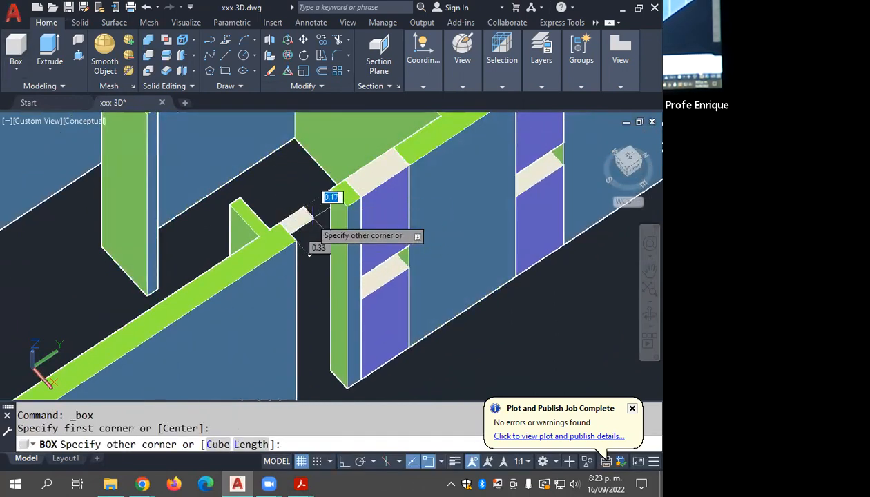
pyautogui.click(346, 196)
pyautogui.moveTo(321, 293); pyautogui.dragTo(320, 216, button='middle')
pyautogui.write('1.9')
pyautogui.press('Return')
pyautogui.scroll(-3, 333, 228)
pyautogui.keyDown('shift'); pyautogui.moveTo(334, 229); pyautogui.dragTo(366, 229, button='middle'); pyautogui.keyUp('shift')
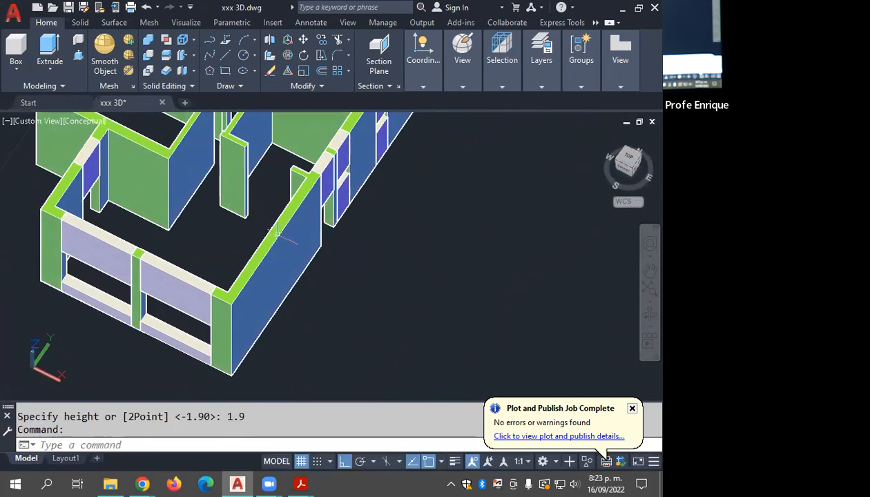
pyautogui.moveTo(305, 242); pyautogui.dragTo(307, 221, button='middle')
pyautogui.scroll(-5, 357, 249)
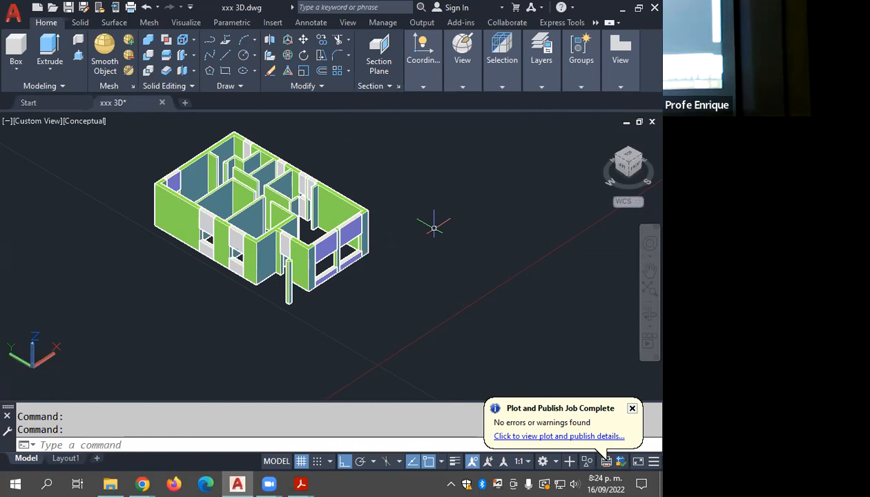
# Step: Save the drawing and examine the lintel over the front door opening up close
pyautogui.hotkey('ctrl', 's')
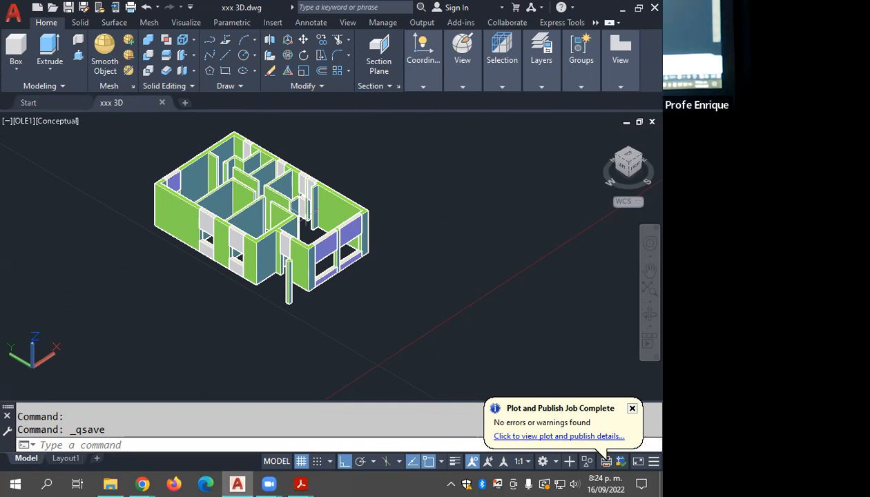
pyautogui.scroll(5, 304, 261)
pyautogui.click(238, 207)
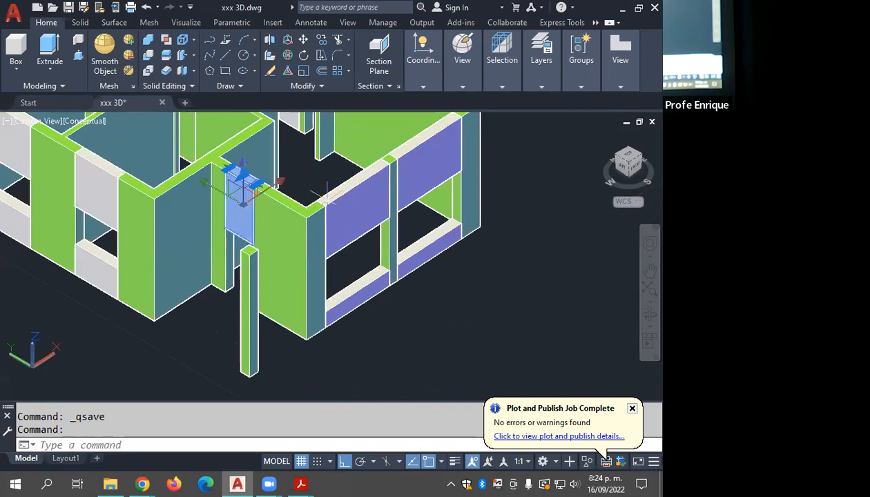
pyautogui.press('Escape')
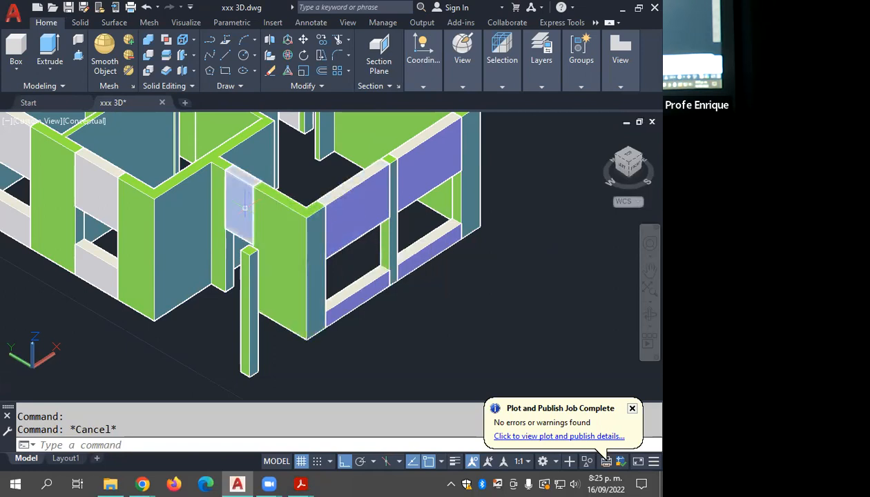
pyautogui.moveTo(247, 253); pyautogui.dragTo(351, 231, button='middle')
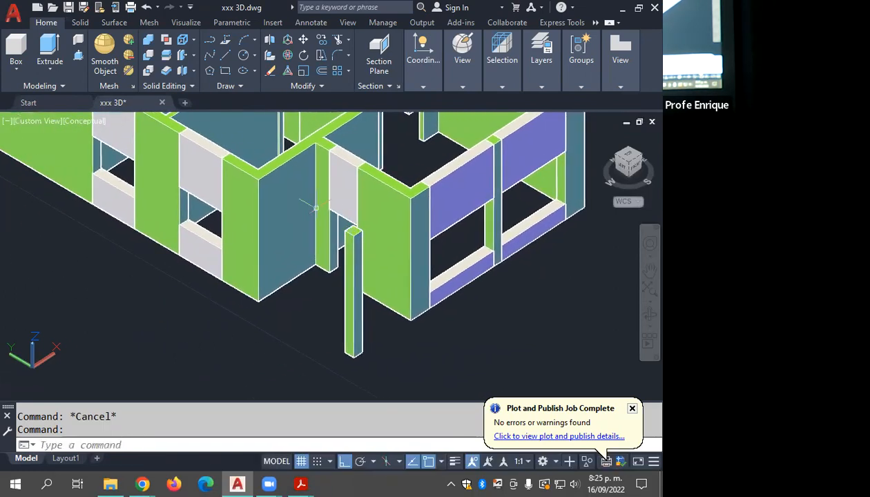
pyautogui.click(20, 48)
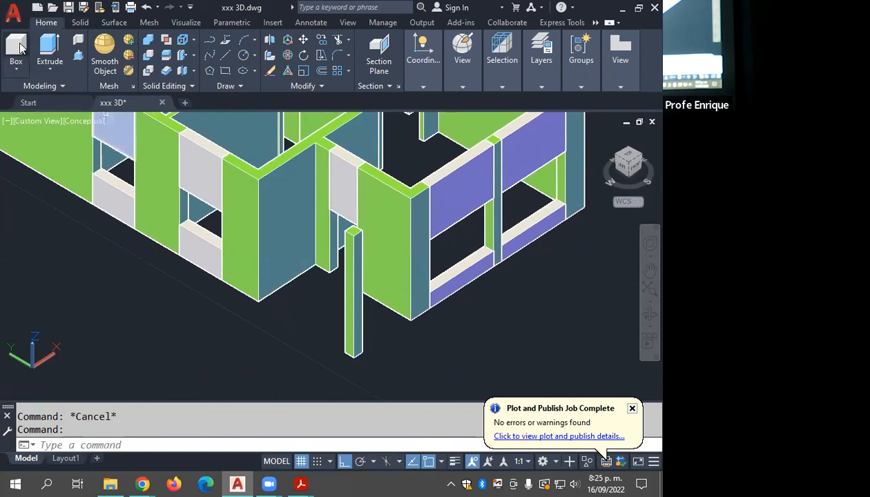
pyautogui.click(39, 284)
pyautogui.click(133, 304)
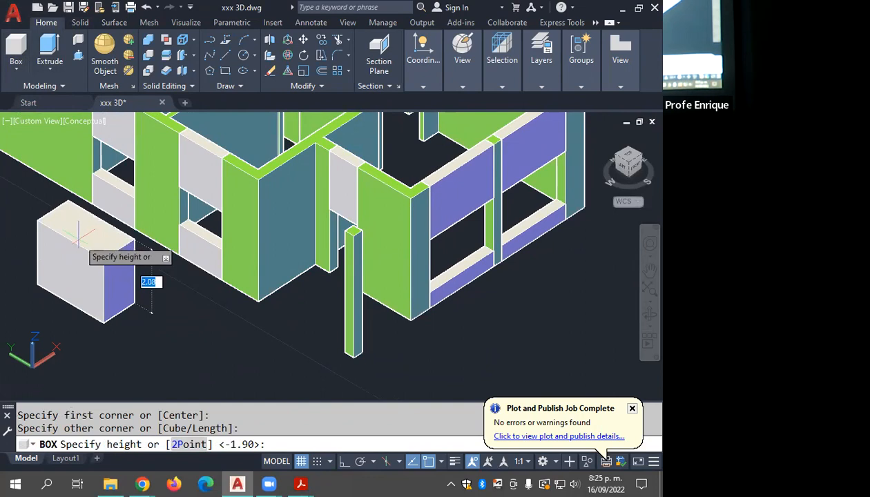
pyautogui.press('Escape')
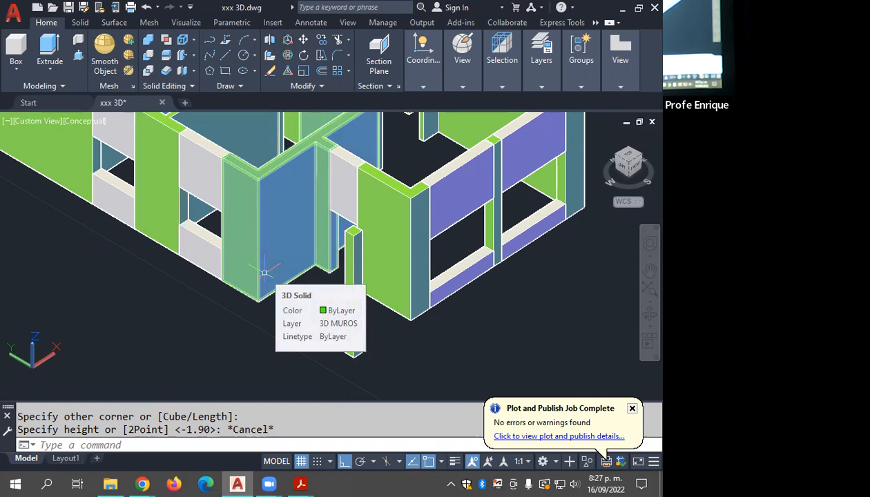
pyautogui.press('Escape')
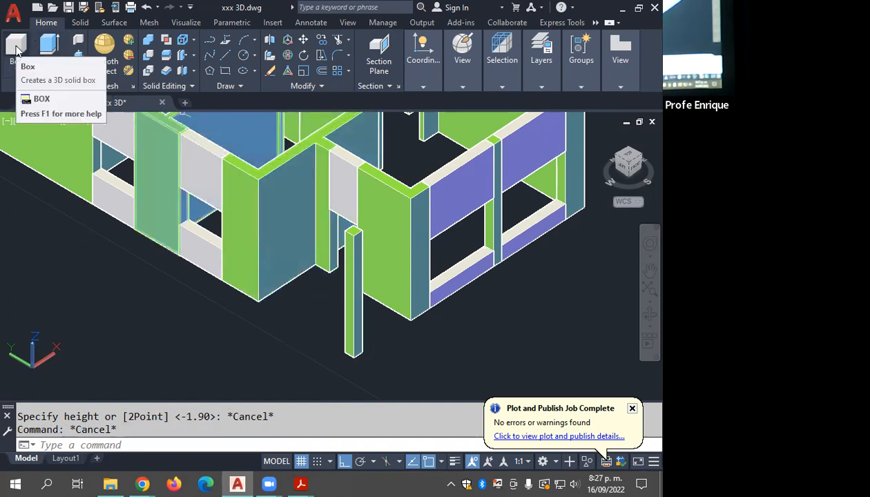
pyautogui.click(17, 49)
pyautogui.scroll(4, 69, 297)
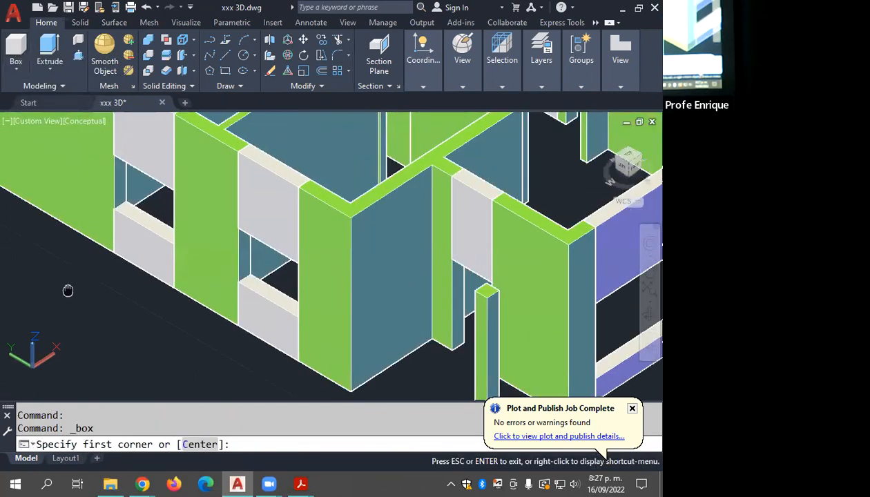
pyautogui.moveTo(89, 351); pyautogui.dragTo(69, 392, button='middle')
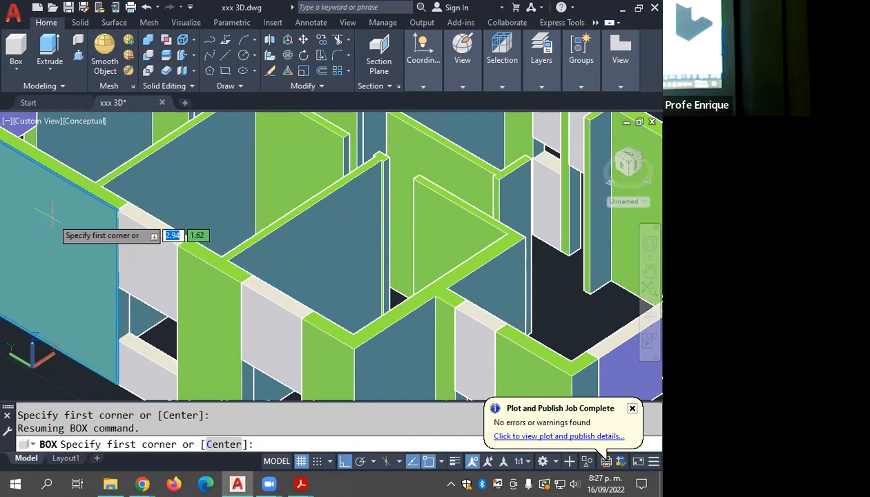
pyautogui.press('Escape')
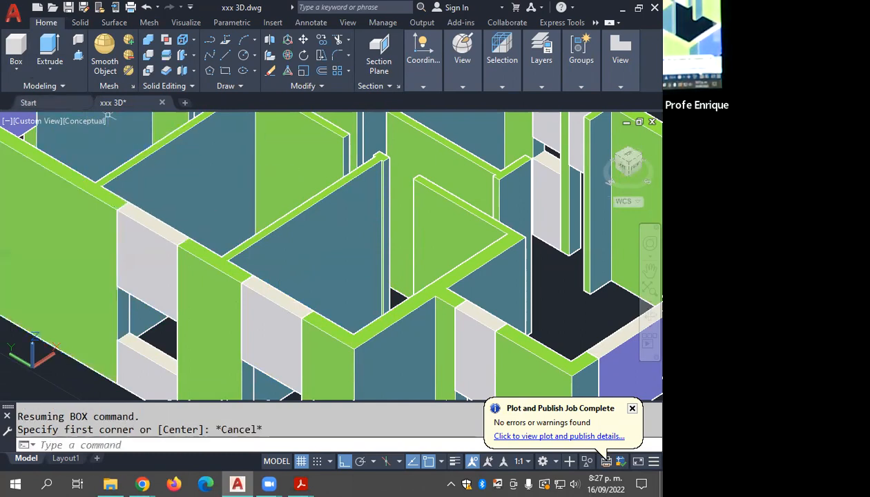
# Step: Try to draw a cylinder projecting outward from the vertical face of the lintel over the bedroom-side window
pyautogui.click(16, 68)
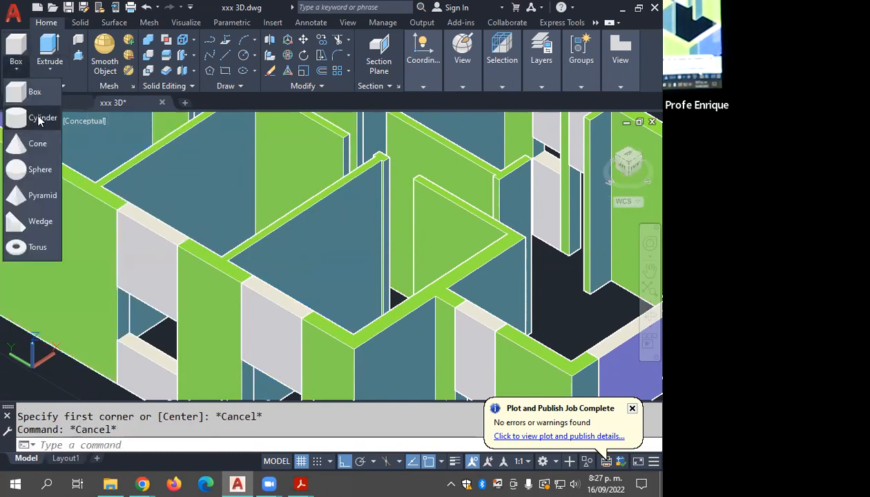
pyautogui.click(40, 121)
pyautogui.moveTo(98, 214); pyautogui.dragTo(239, 178, button='middle')
pyautogui.moveTo(267, 223); pyautogui.dragTo(260, 252, button='middle')
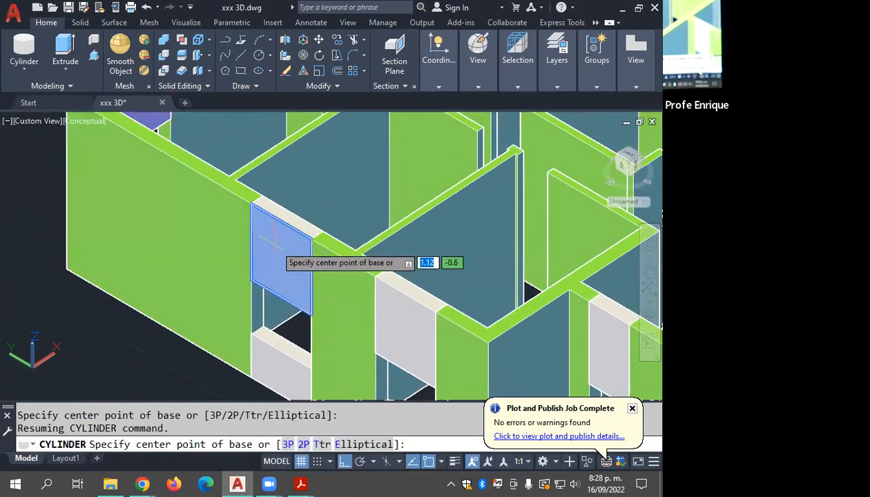
pyautogui.scroll(2, 274, 243)
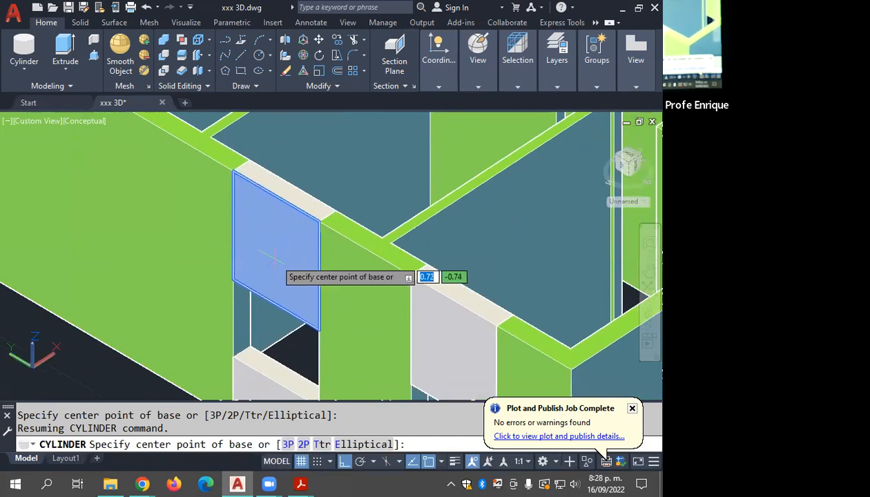
pyautogui.click(274, 257)
pyautogui.click(249, 234)
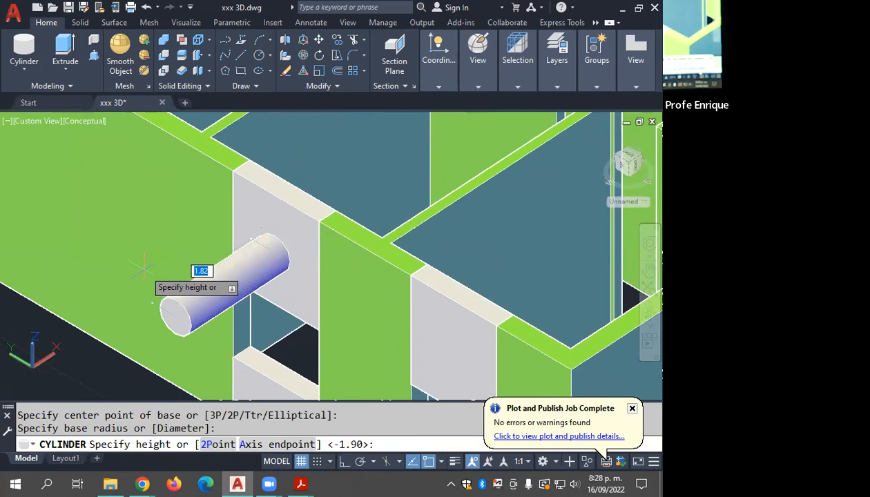
pyautogui.press('Escape')
# Step: Draw an upright cylinder of about 0.34 radius on the top corner of the same window lintel
pyautogui.press('Return')
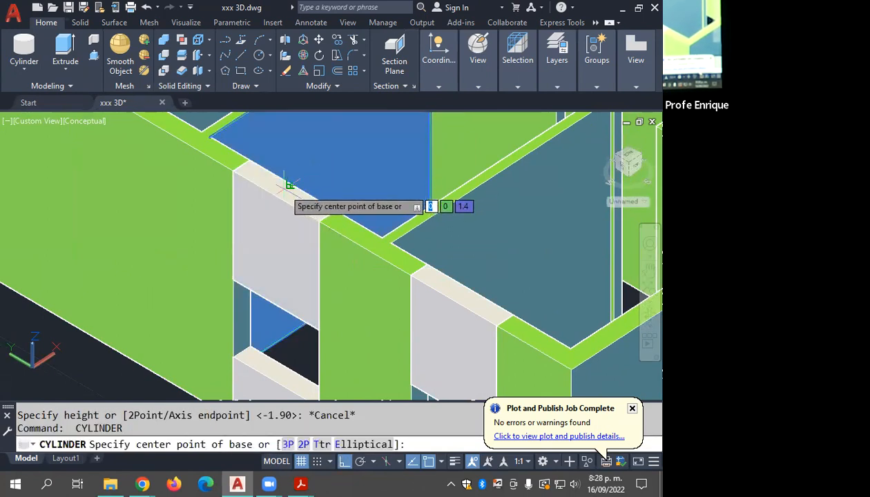
pyautogui.click(248, 161)
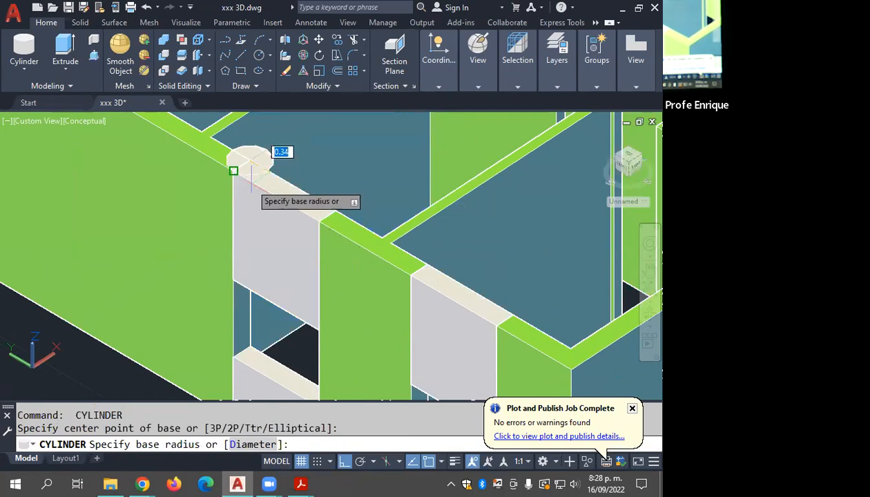
pyautogui.click(254, 165)
pyautogui.keyDown('shift'); pyautogui.moveTo(258, 156); pyautogui.dragTo(262, 178, button='middle'); pyautogui.keyUp('shift')
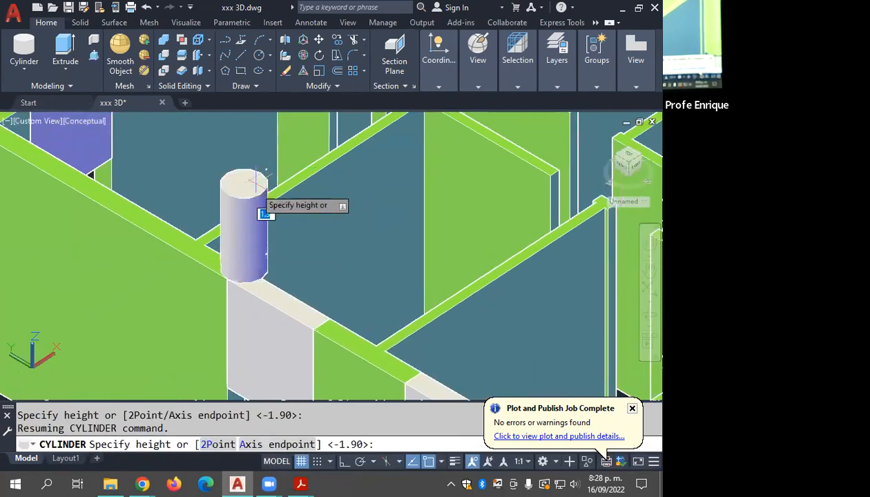
pyautogui.click(267, 141)
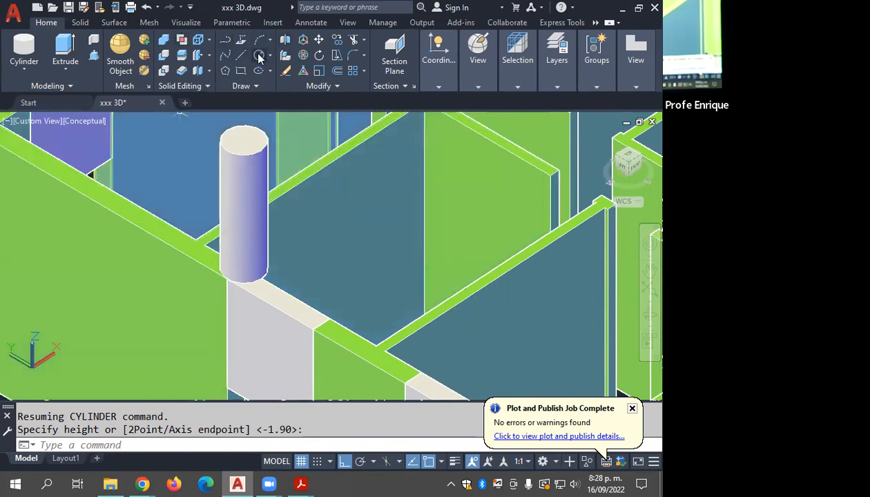
# Step: Draw a rectangle on the outer face of the long exterior wall beside the cylinder
pyautogui.scroll(-2, 252, 123)
pyautogui.moveTo(260, 134); pyautogui.dragTo(328, 117, button='middle')
pyautogui.press('Escape')
pyautogui.press('Escape')
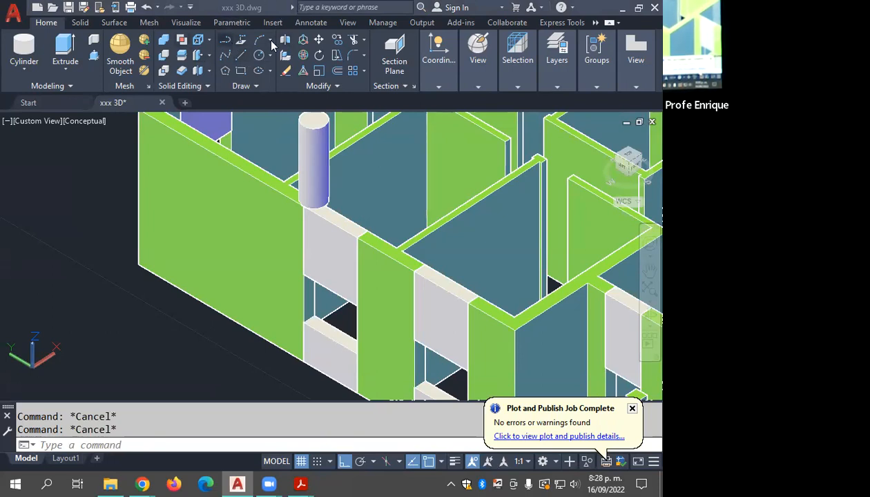
pyautogui.click(237, 70)
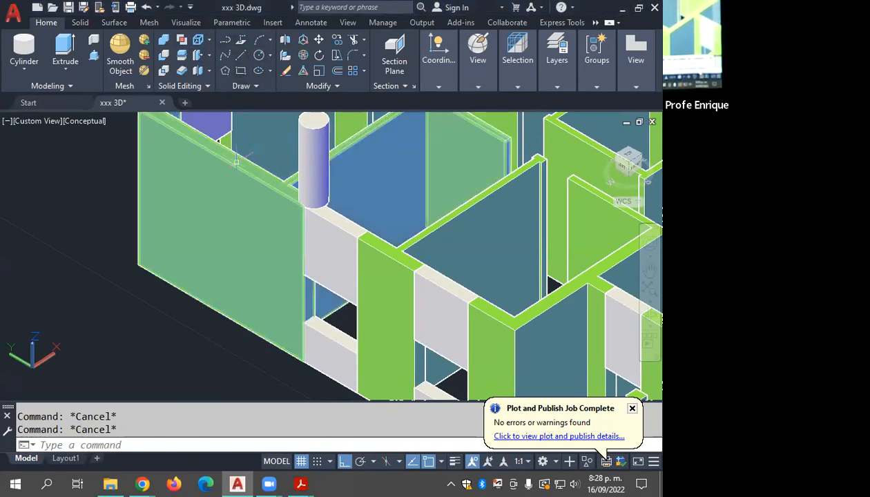
pyautogui.click(239, 71)
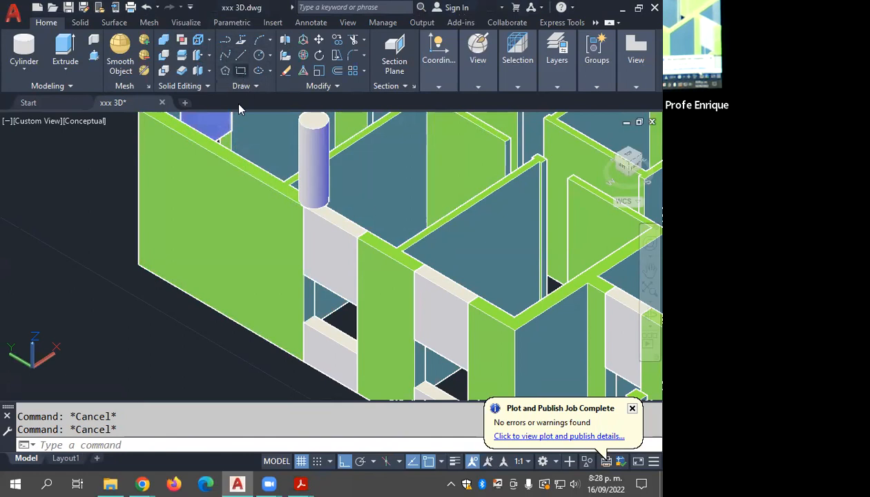
pyautogui.moveTo(185, 179); pyautogui.dragTo(178, 182, button='middle')
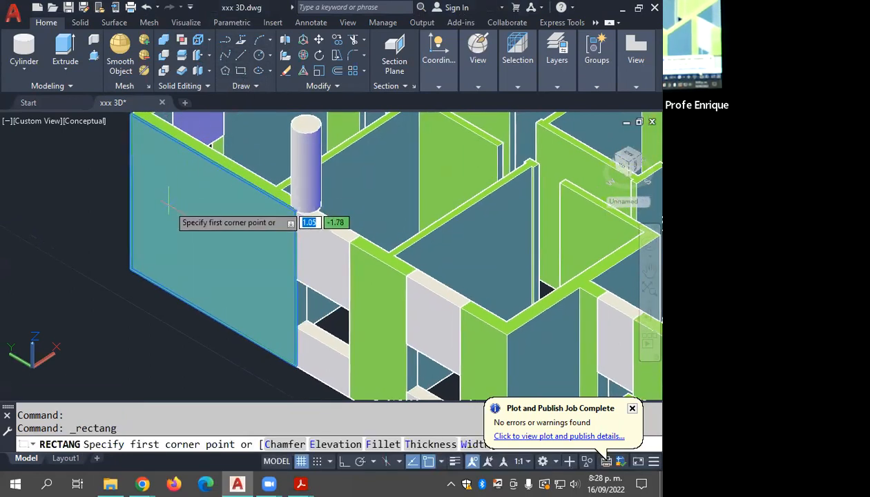
pyautogui.click(169, 197)
pyautogui.click(250, 273)
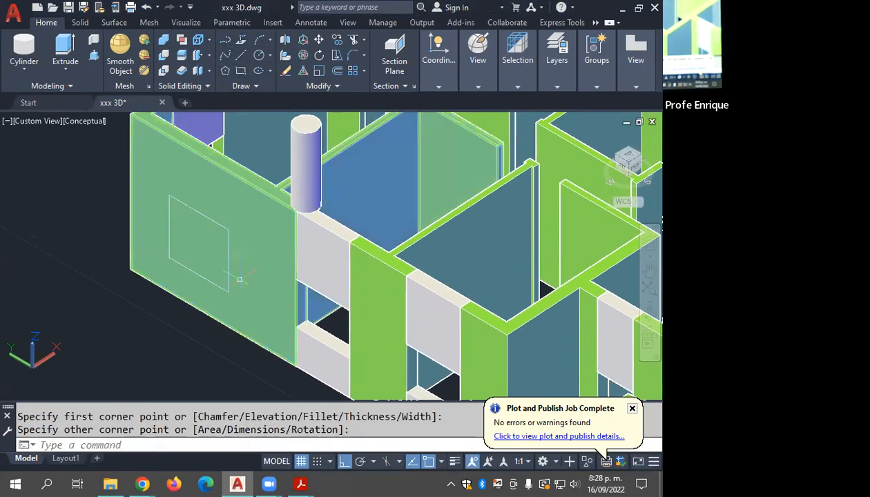
pyautogui.scroll(3, 231, 277)
pyautogui.moveTo(231, 276); pyautogui.dragTo(312, 280, button='middle')
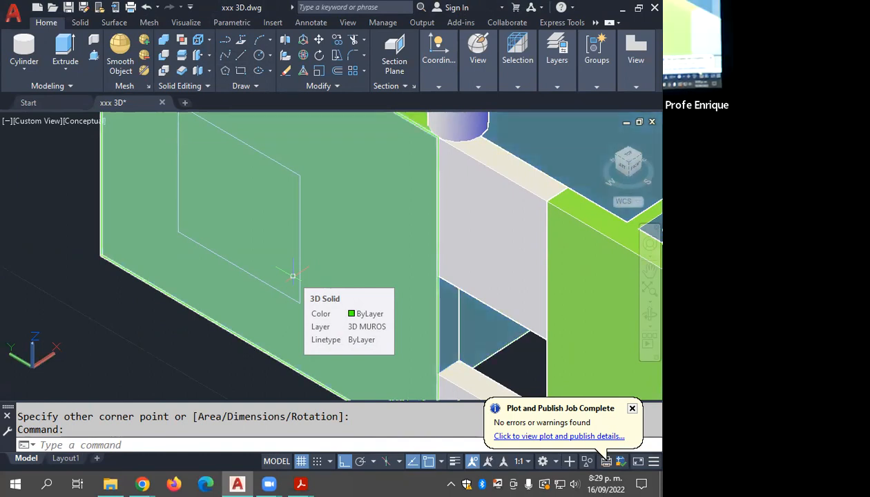
# Step: Undo the rectangle on the exterior wall and the cylinder on the lintel
pyautogui.hotkey('ctrl', 'z')
pyautogui.hotkey('ctrl', 'z')
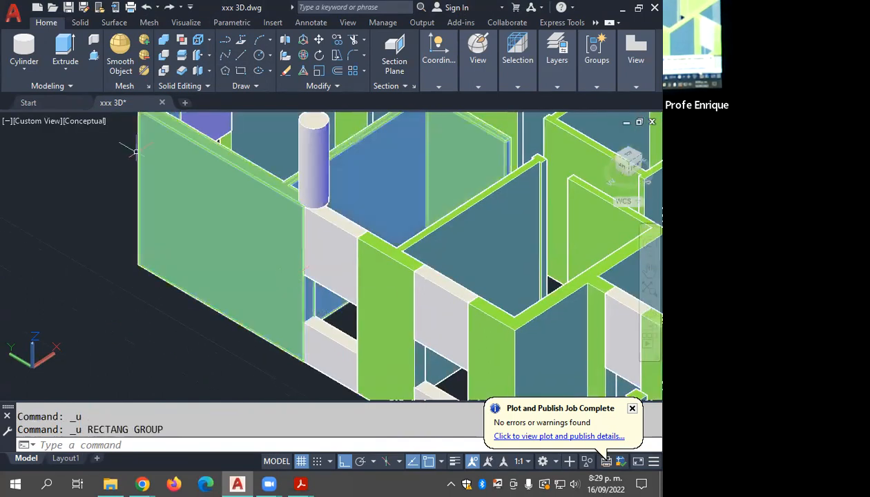
pyautogui.hotkey('ctrl', 'z')
pyautogui.hotkey('ctrl', 'z')
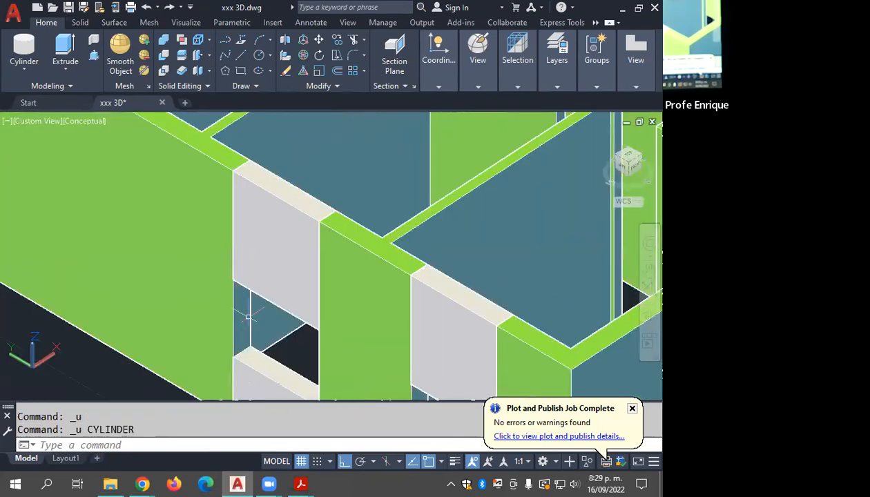
# Step: Return the house to the home SW Isometric view, clear the selection and save the drawing
pyautogui.scroll(-5, 242, 297)
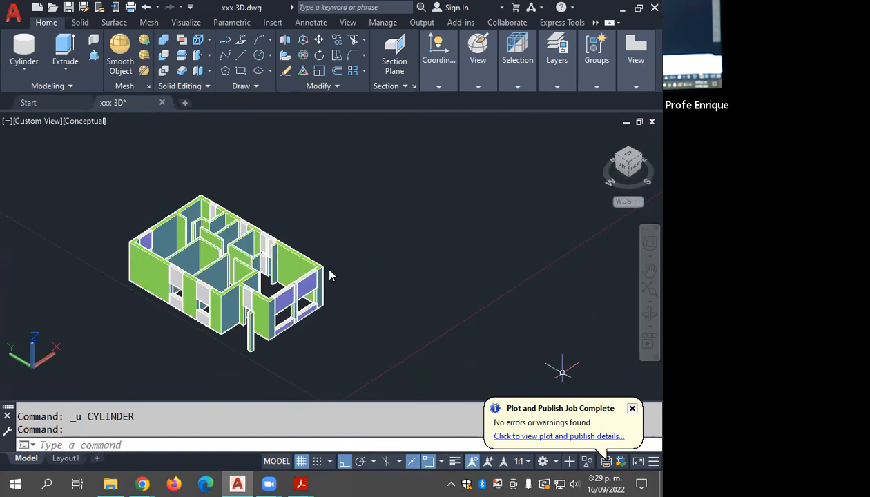
pyautogui.moveTo(562, 373); pyautogui.dragTo(558, 352)
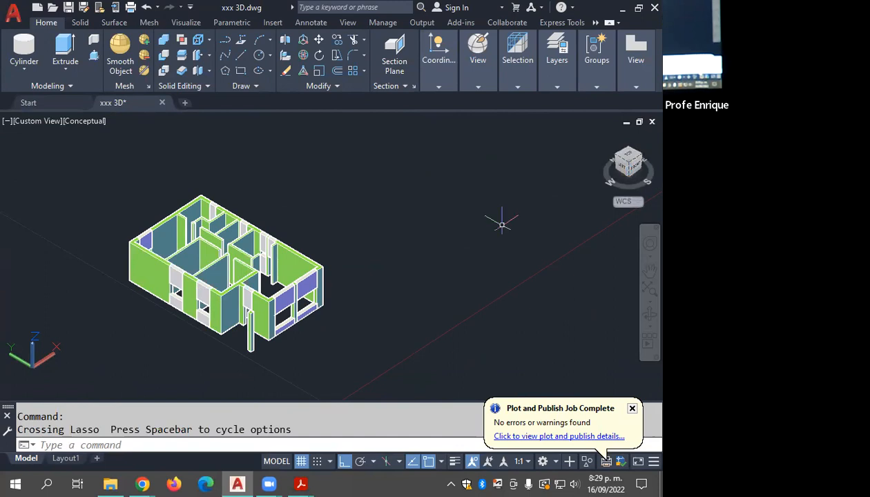
pyautogui.moveTo(480, 239); pyautogui.dragTo(561, 241, button='middle')
pyautogui.click(486, 200)
pyautogui.click(82, 342)
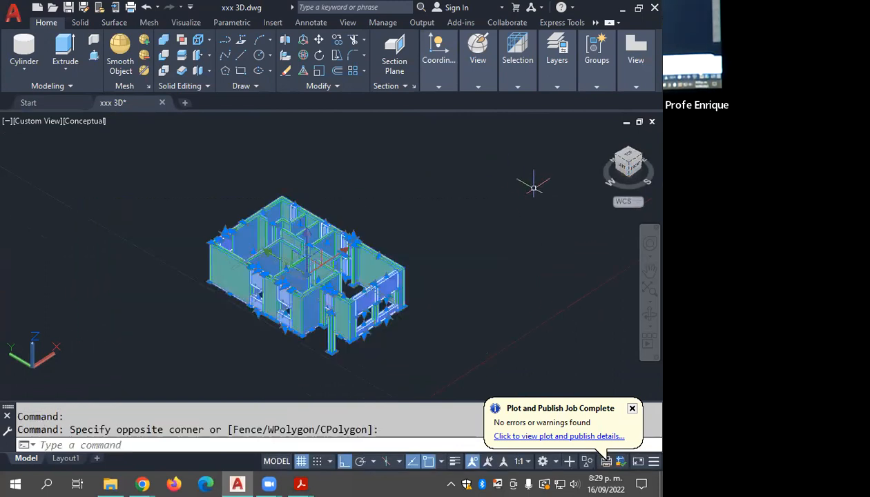
pyautogui.click(603, 135)
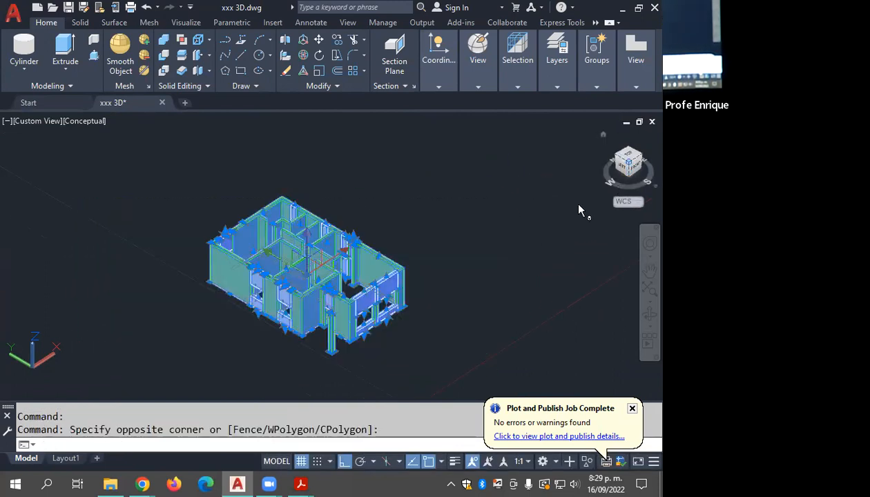
pyautogui.click(558, 219)
pyautogui.press('Escape')
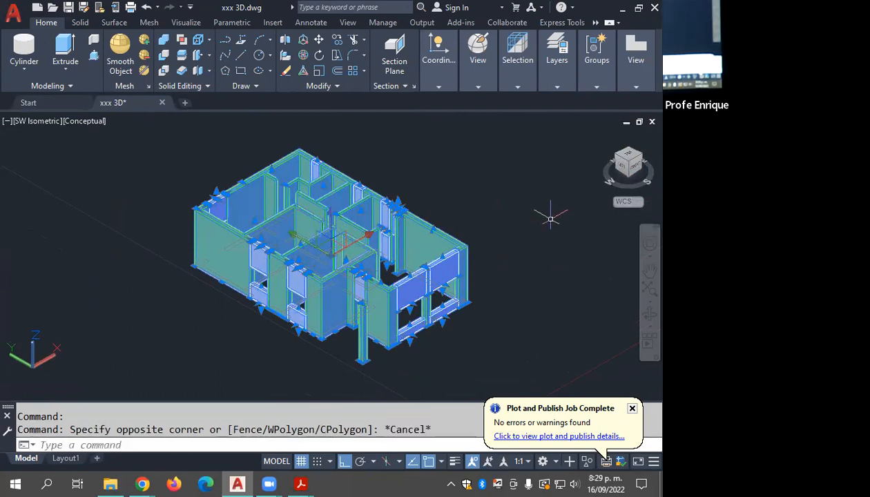
pyautogui.press('Escape')
pyautogui.hotkey('ctrl', 's')
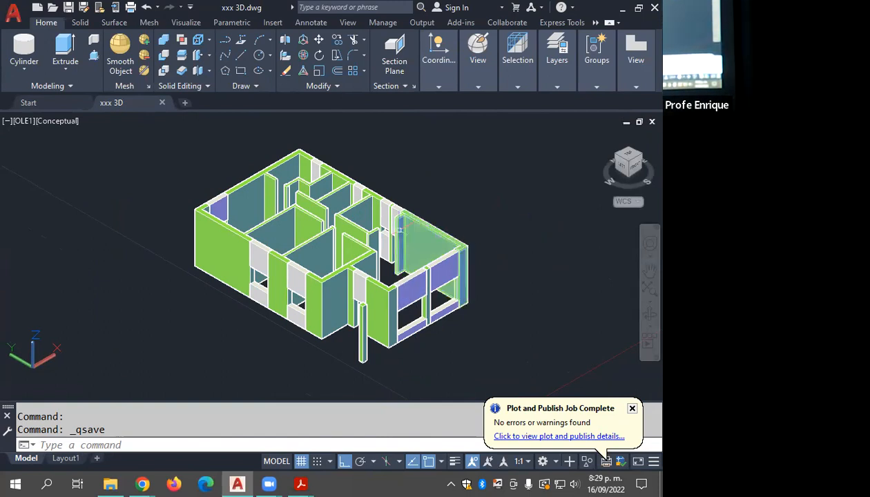
# Step: Switch to the top view, rotate it so north points up, and show the empty area beside the 3D house
pyautogui.moveTo(437, 245); pyautogui.dragTo(328, 271, button='middle')
pyautogui.press('Escape')
pyautogui.click(629, 153)
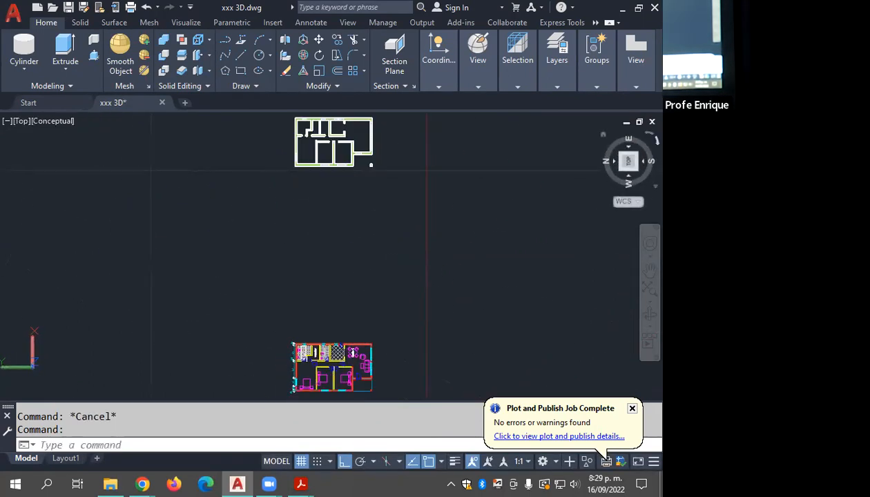
pyautogui.click(655, 139)
pyautogui.scroll(-2, 467, 223)
pyautogui.moveTo(471, 240); pyautogui.dragTo(223, 233, button='middle')
pyautogui.scroll(3, 319, 241)
pyautogui.scroll(2, 246, 219)
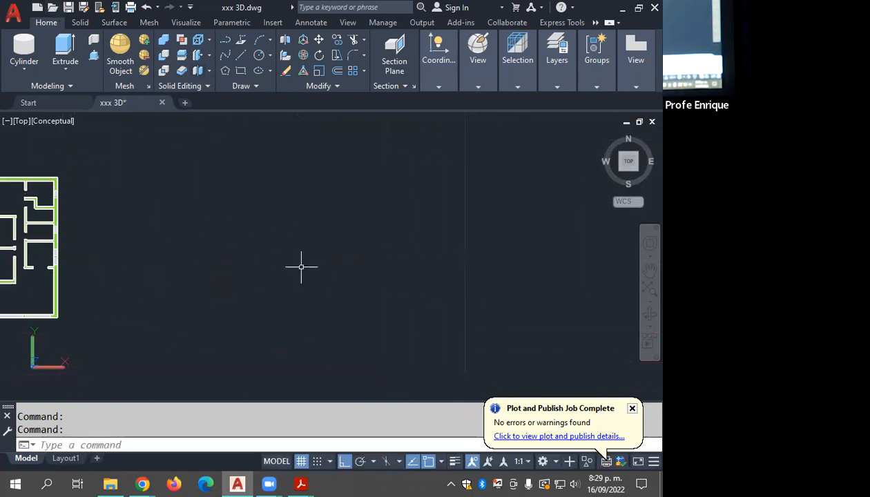
# Step: Draw two crossing lines with Ortho off in the empty area beside the house, as the upper-left and left sides of an irregular outline
pyautogui.click(239, 56)
pyautogui.moveTo(211, 209); pyautogui.dragTo(225, 193, button='middle')
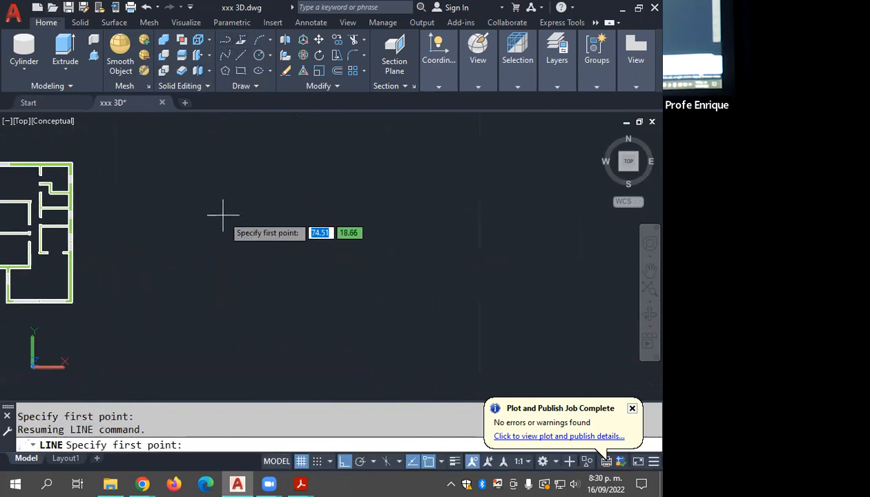
pyautogui.click(259, 202)
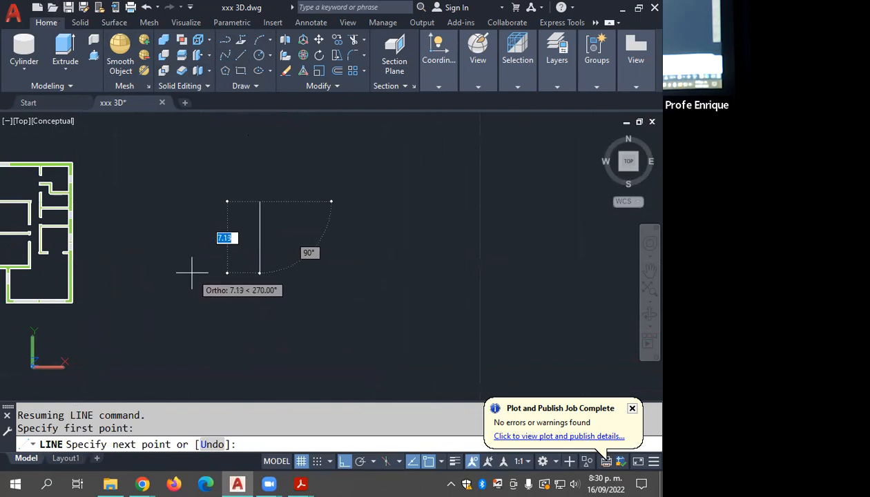
pyautogui.press('F8')
pyautogui.click(191, 259)
pyautogui.press('Return')
pyautogui.press('Return')
pyautogui.click(186, 234)
pyautogui.click(233, 330)
# Step: Draw two more crossing lines that form the inward notch along the lower side of the outline
pyautogui.press('Return')
pyautogui.press('Return')
pyautogui.click(211, 338)
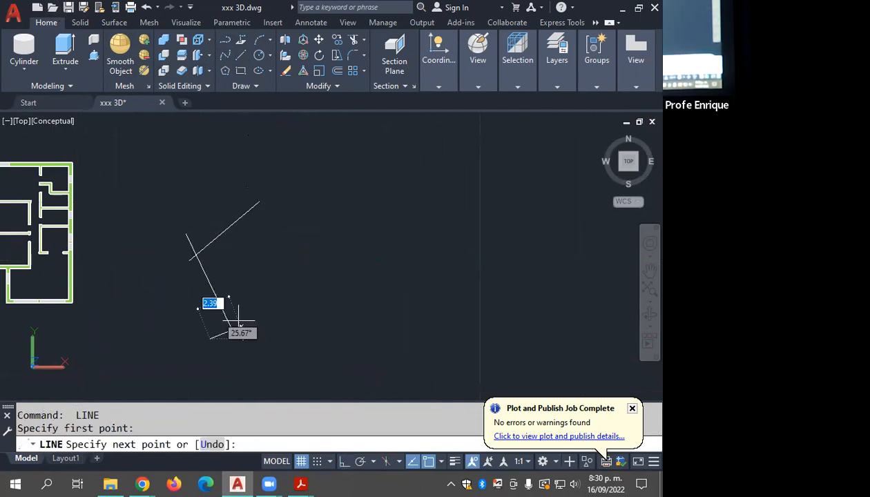
pyautogui.click(257, 290)
# Step: Draw the right and top lines with overlapping ends to enclose the six-sided area
pyautogui.press('Return')
pyautogui.press('Return')
pyautogui.click(245, 290)
pyautogui.click(330, 337)
pyautogui.press('Return')
pyautogui.press('Return')
pyautogui.click(313, 343)
pyautogui.click(335, 219)
pyautogui.press('Return')
pyautogui.press('Return')
pyautogui.click(358, 242)
pyautogui.click(236, 207)
pyautogui.press('Return')
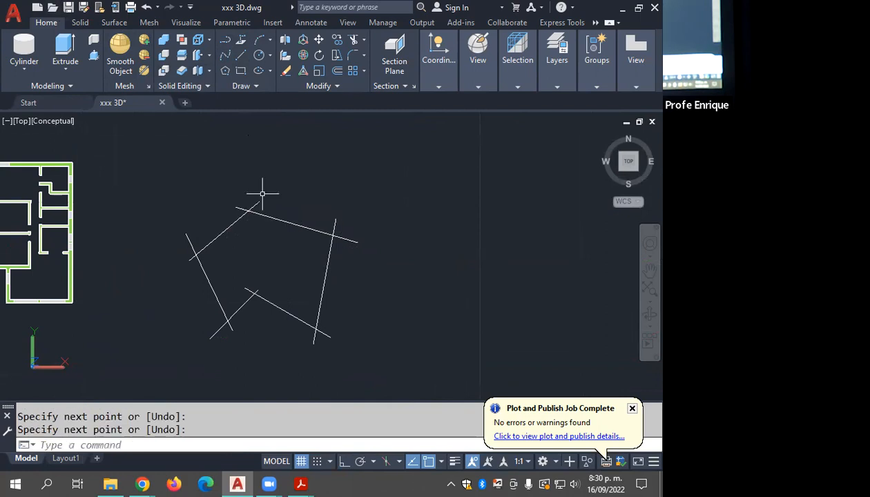
pyautogui.press('Escape')
pyautogui.scroll(2, 276, 230)
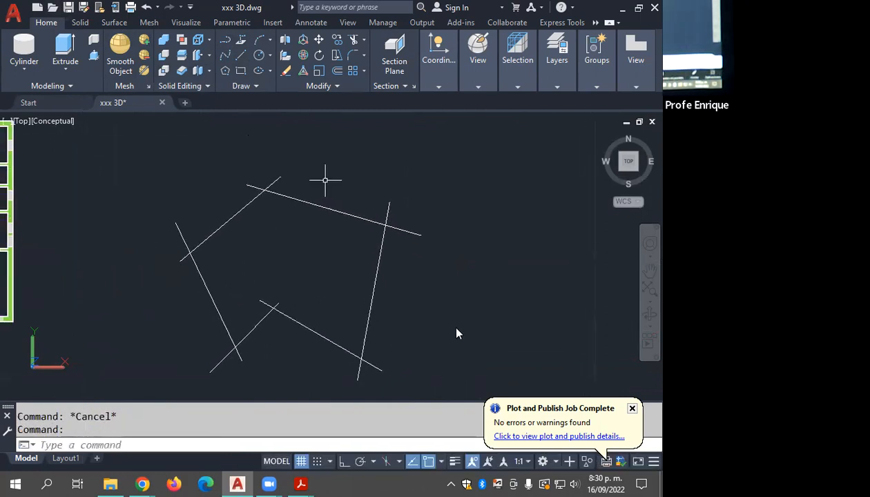
# Step: Dismiss the plot and publish notification
pyautogui.click(465, 306)
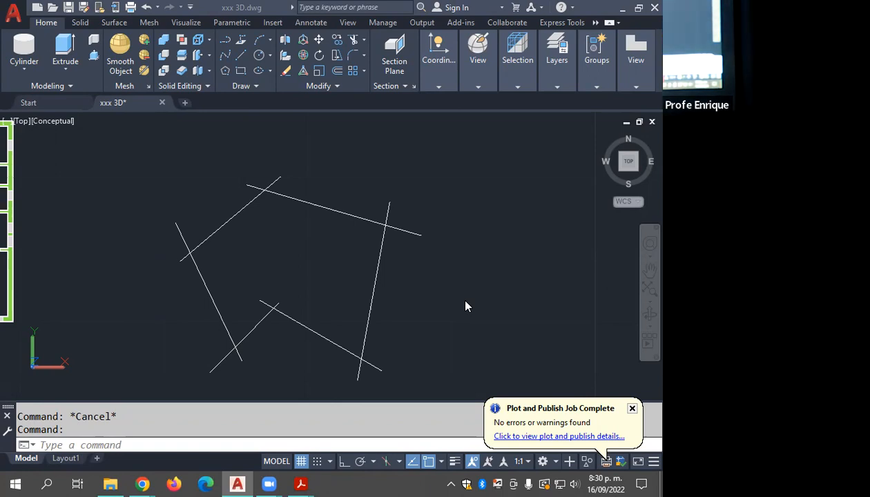
pyautogui.click(631, 408)
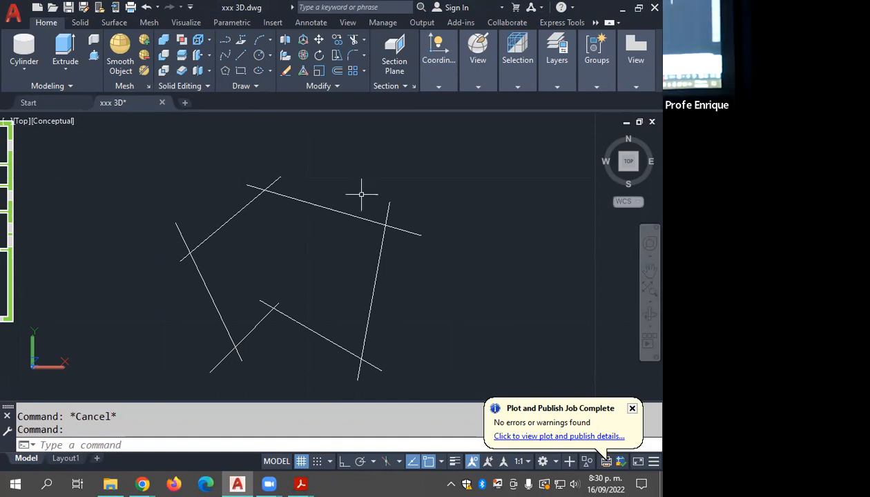
pyautogui.click(632, 409)
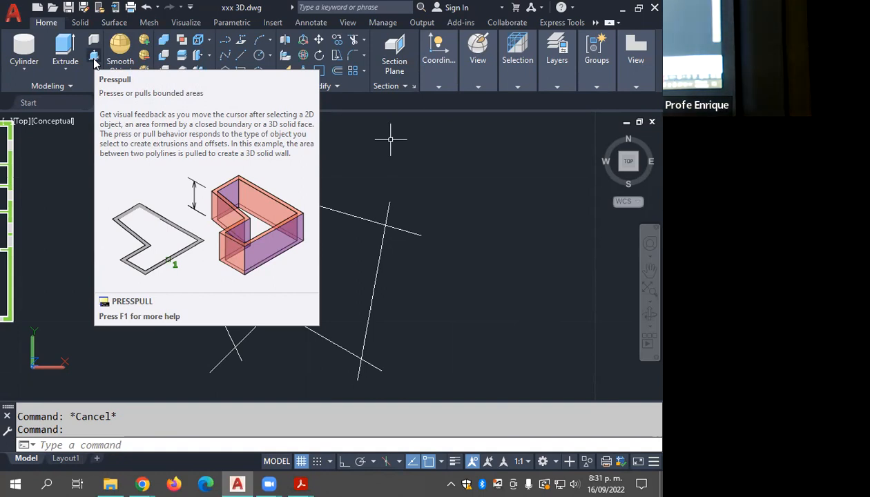
pyautogui.press('Escape')
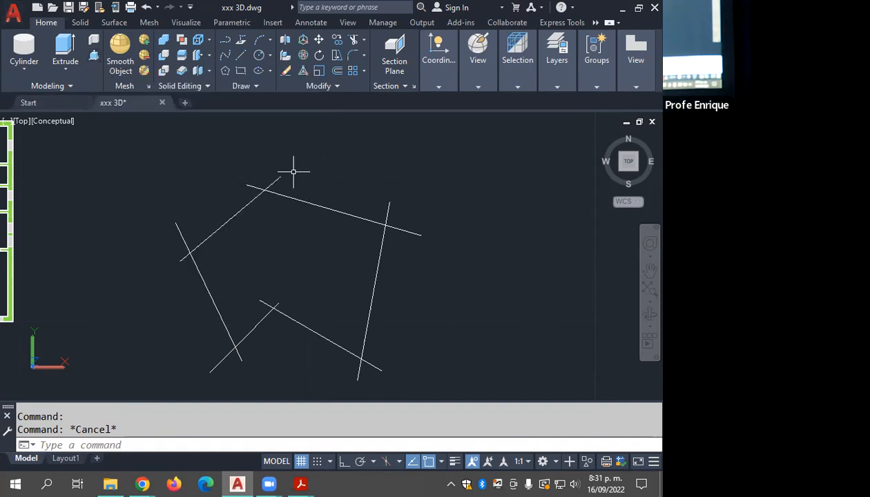
# Step: Show the six crossing lines in the SE Isometric view and clear the selection
pyautogui.click(452, 143)
pyautogui.click(174, 350)
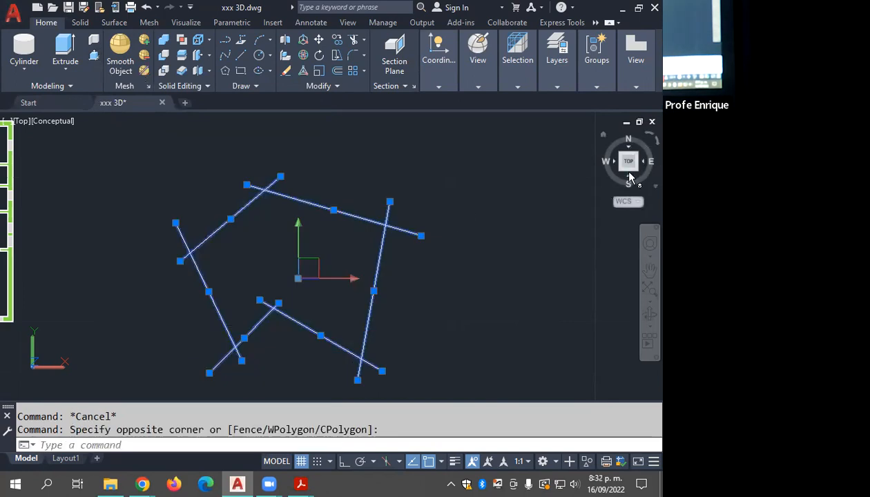
pyautogui.click(636, 173)
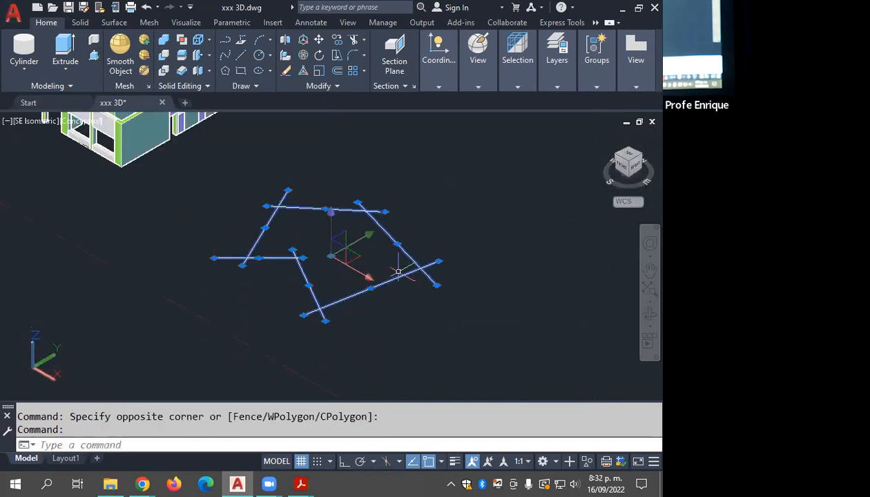
pyautogui.press('Escape')
pyautogui.press('Escape')
pyautogui.scroll(2, 340, 254)
pyautogui.moveTo(342, 254); pyautogui.dragTo(394, 272, button='middle')
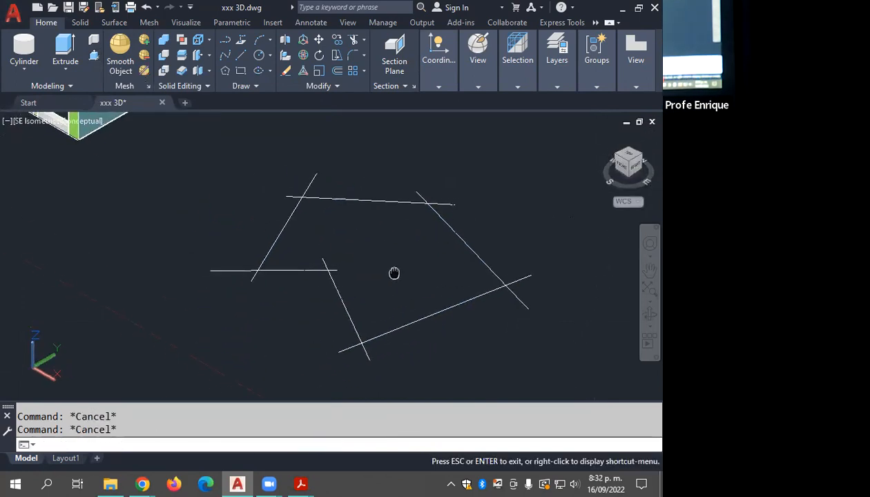
pyautogui.scroll(-2, 395, 266)
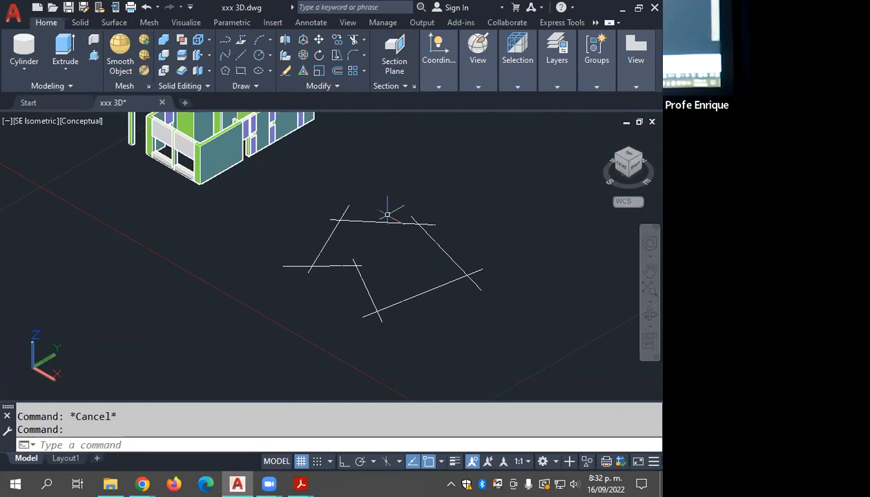
# Step: Presspull the area bounded by the six crossing lines upward into a tall solid
pyautogui.click(93, 57)
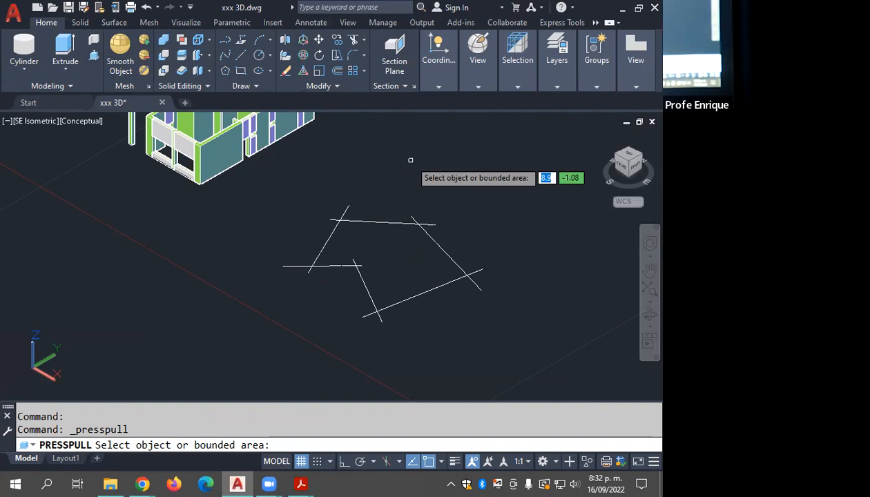
pyautogui.click(407, 251)
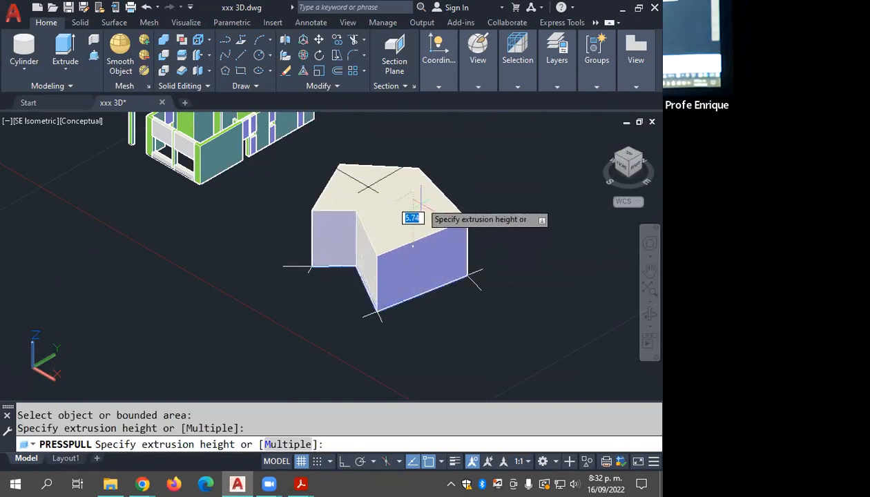
pyautogui.click(439, 142)
pyautogui.moveTo(463, 187); pyautogui.dragTo(462, 277, button='middle')
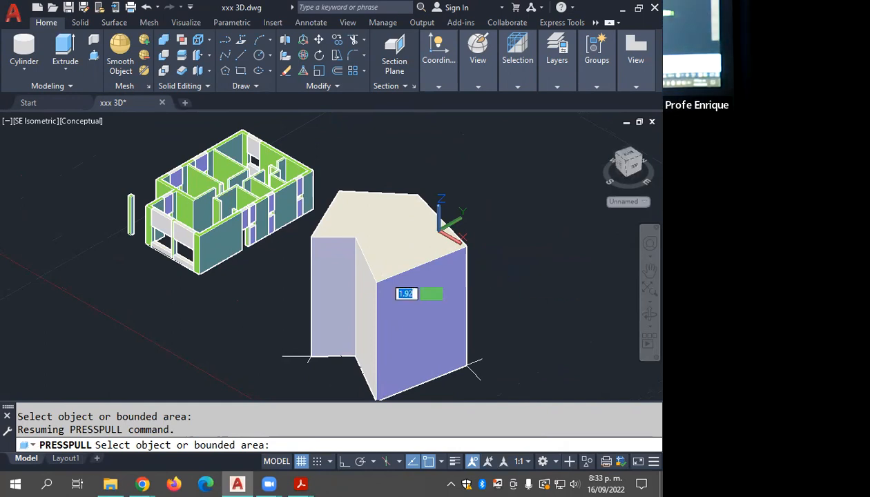
pyautogui.press('Return')
# Step: Move the new solid off its base lines, farther away from the house
pyautogui.click(388, 274)
pyautogui.write('m')
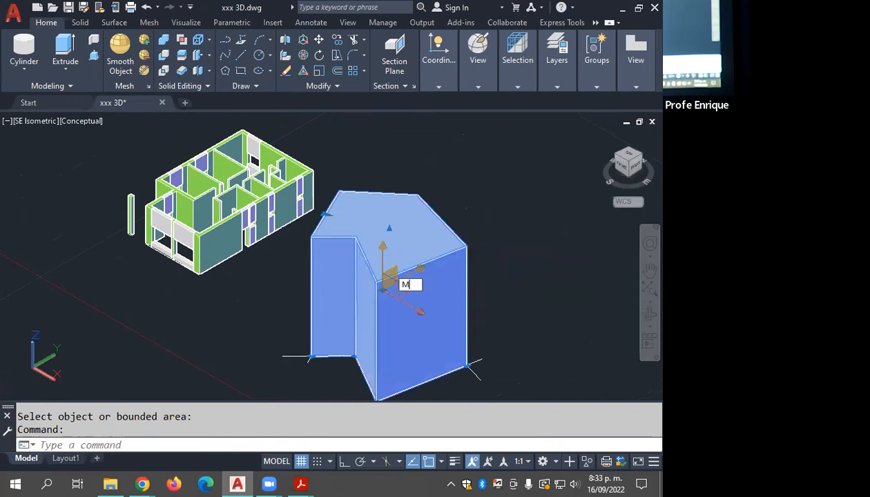
pyautogui.press('Return')
pyautogui.click(420, 265)
pyautogui.click(588, 237)
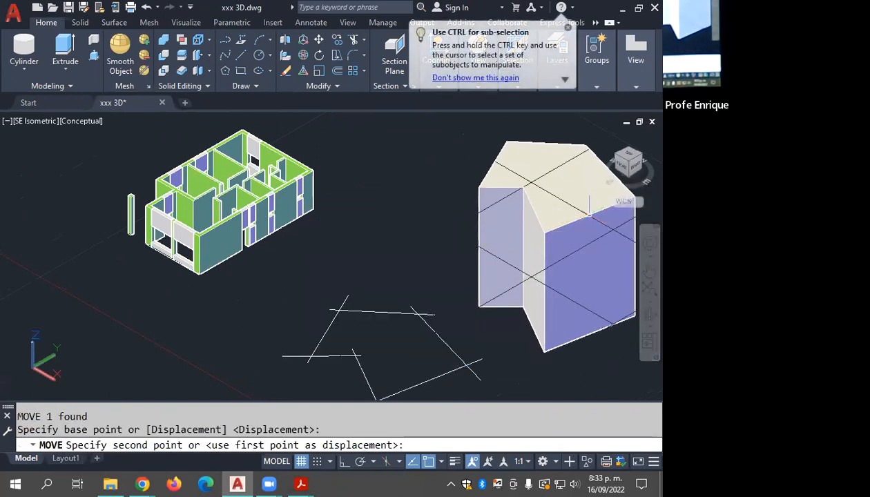
pyautogui.moveTo(423, 345); pyautogui.dragTo(387, 306, button='middle')
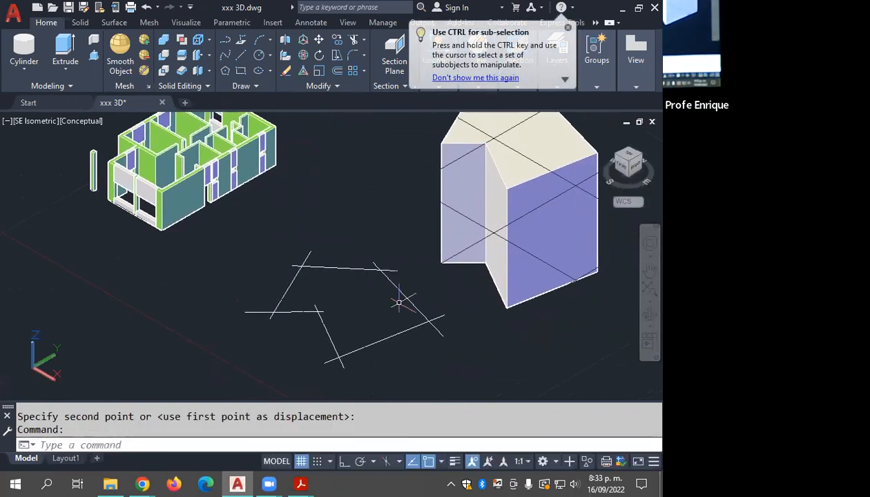
# Step: Erase the six crossing lines left on the ground
pyautogui.click(404, 246)
pyautogui.click(244, 369)
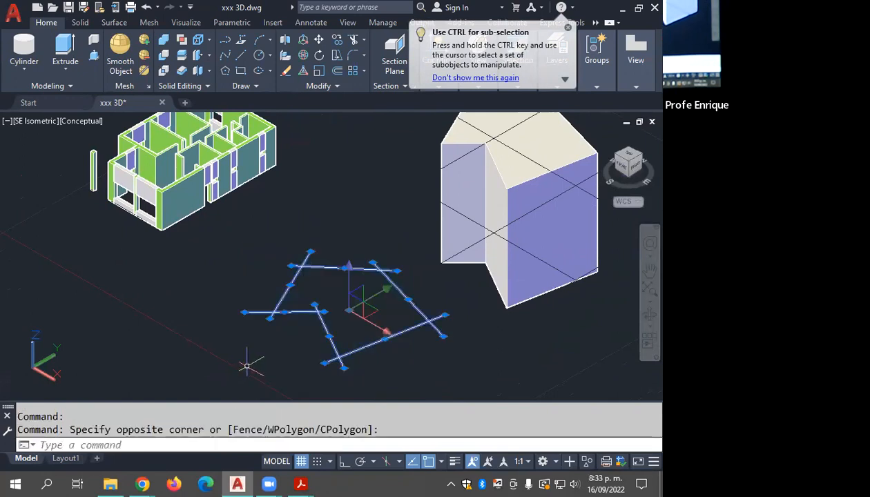
pyautogui.press('Delete')
pyautogui.moveTo(483, 330); pyautogui.dragTo(381, 378, button='middle')
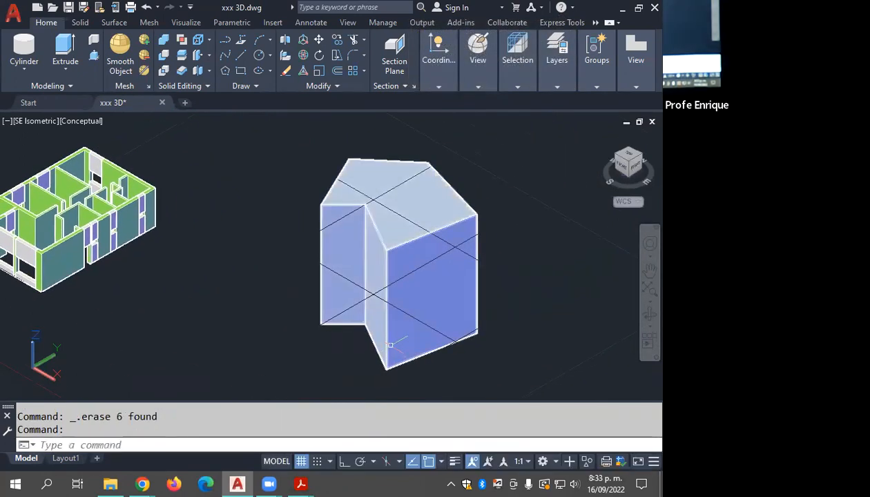
pyautogui.keyDown('shift'); pyautogui.moveTo(413, 334); pyautogui.dragTo(425, 315, button='middle'); pyautogui.keyUp('shift')
pyautogui.press('Escape')
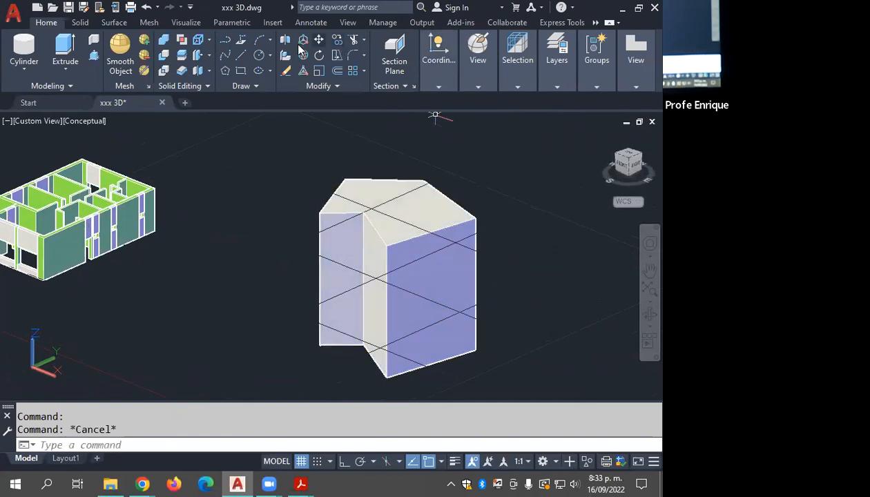
# Step: Set the UCS to World and return to the SE Isometric view of the solid
pyautogui.click(439, 86)
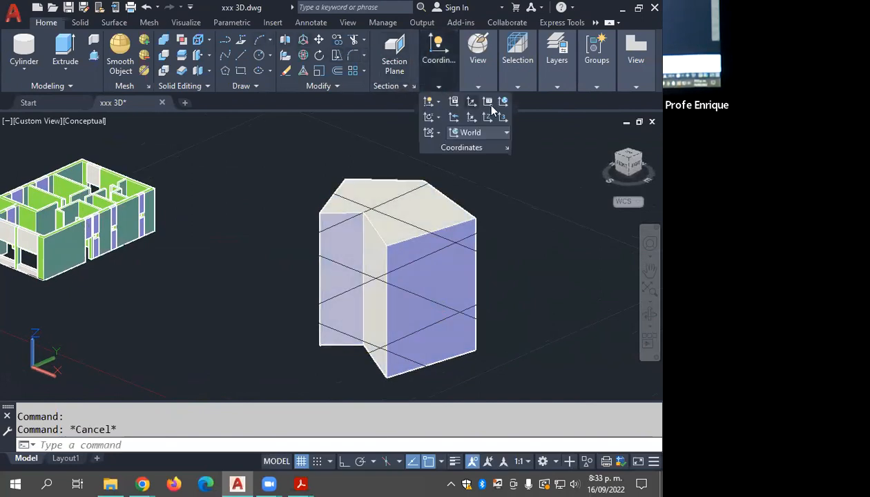
pyautogui.click(497, 105)
pyautogui.press('Escape')
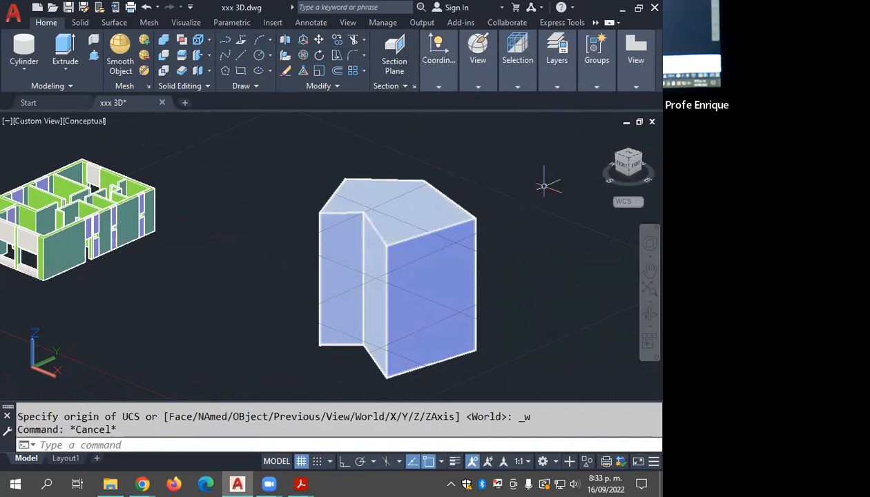
pyautogui.click(631, 163)
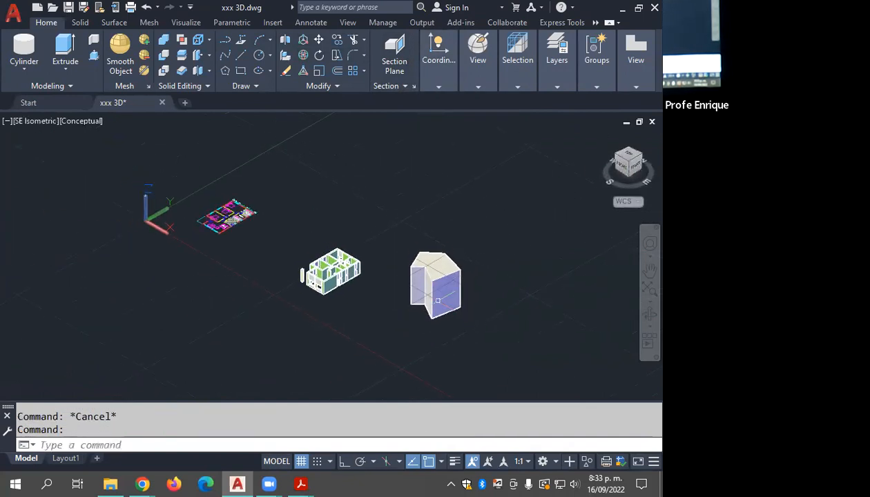
pyautogui.scroll(3, 442, 297)
pyautogui.scroll(2, 444, 299)
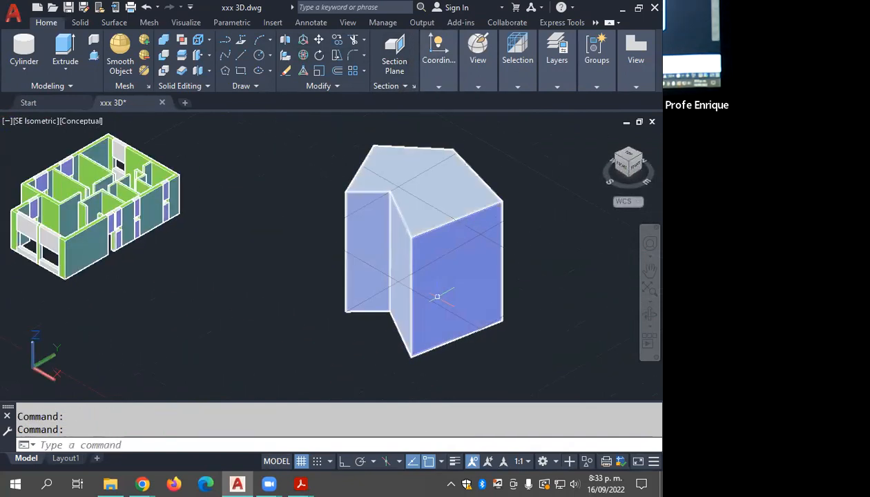
pyautogui.moveTo(439, 298); pyautogui.dragTo(417, 301, button='middle')
pyautogui.press('Escape')
pyautogui.press('Escape')
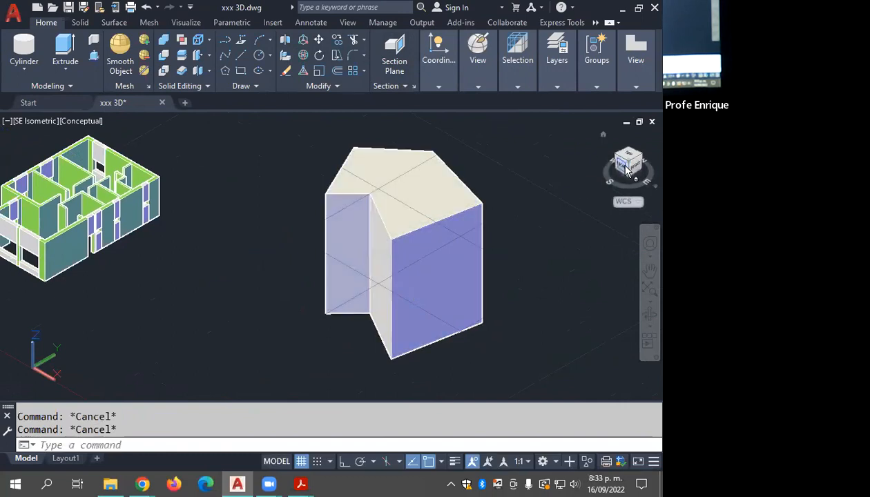
# Step: Move the solid upward in the Front view so its base sits near the house's ground level
pyautogui.click(616, 168)
pyautogui.click(489, 221)
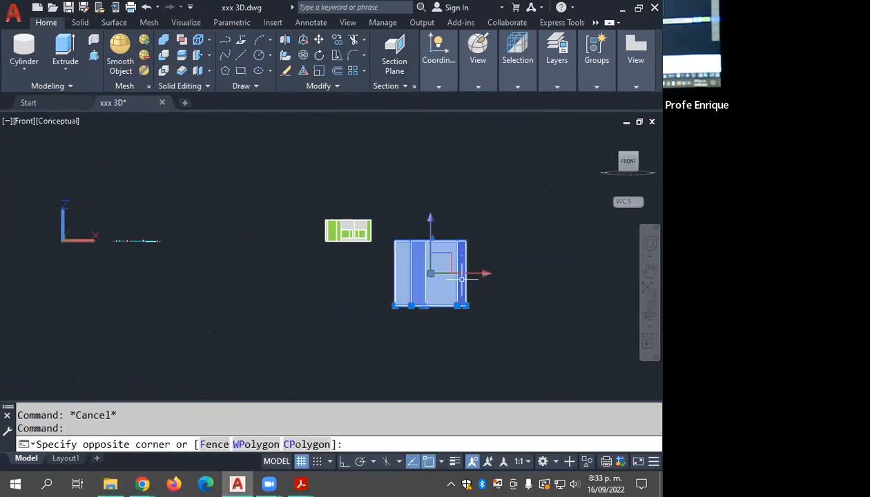
pyautogui.click(461, 272)
pyautogui.write('m')
pyautogui.press('Return')
pyautogui.click(498, 264)
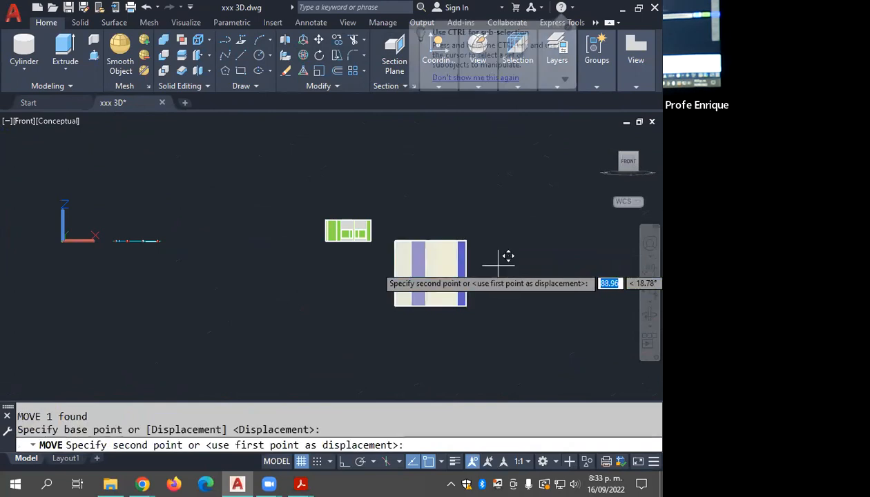
pyautogui.press('Escape')
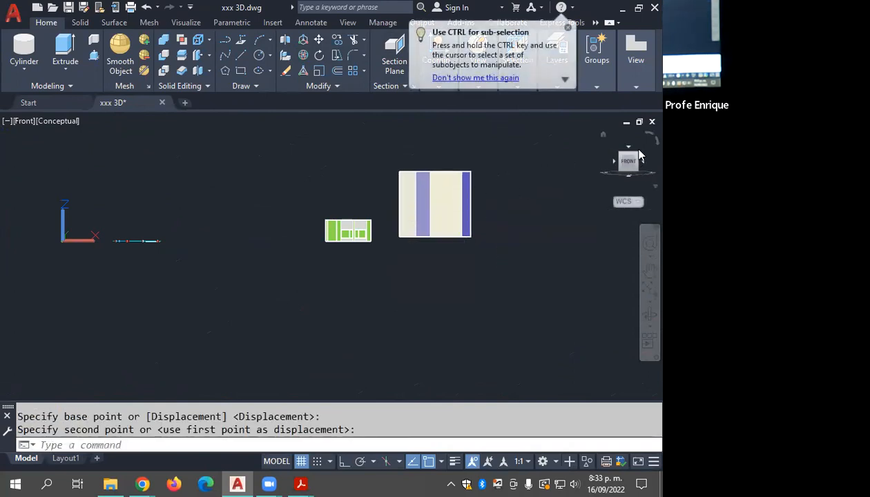
# Step: Return to the SE Isometric view framed on the solid, clear the selection and save the drawing
pyautogui.click(514, 159)
pyautogui.click(443, 198)
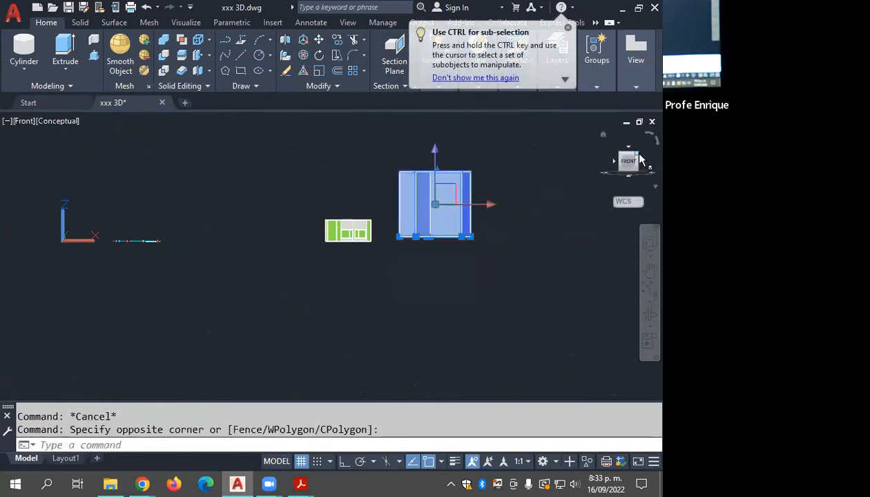
pyautogui.click(641, 162)
pyautogui.press('Escape')
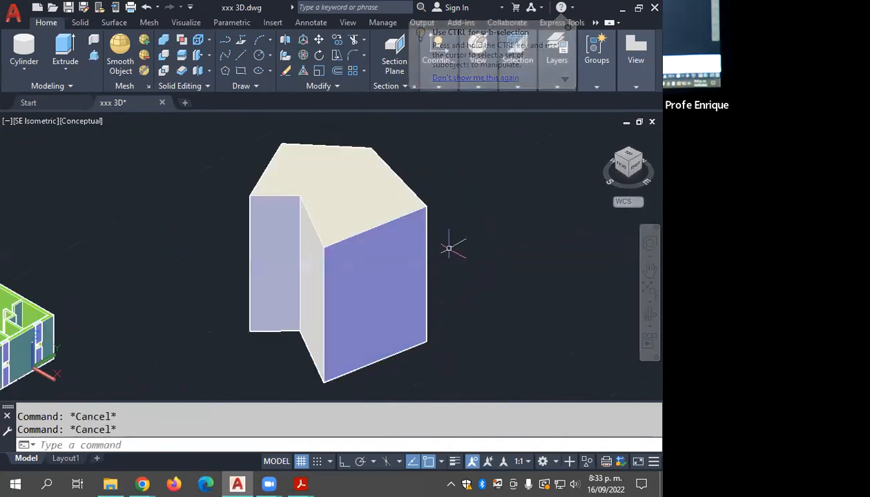
pyautogui.hotkey('ctrl', 's')
pyautogui.moveTo(441, 246); pyautogui.dragTo(466, 242, button='middle')
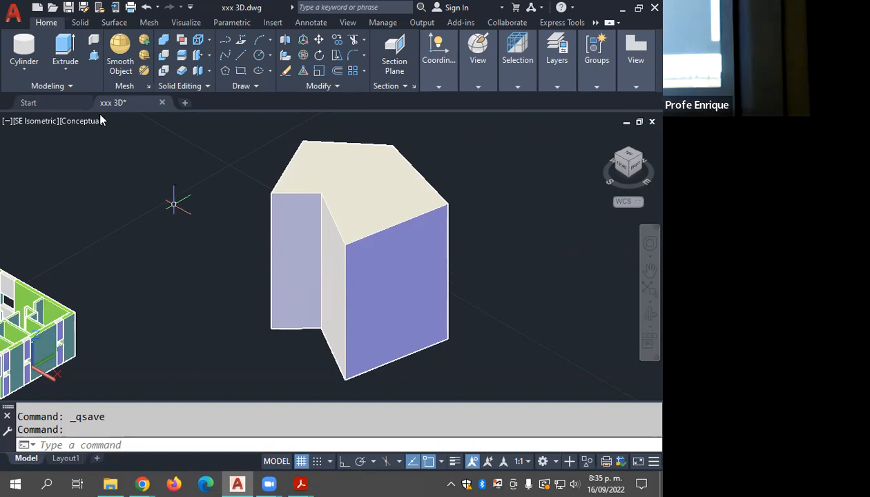
# Step: Draw a circle of about 4 units radius centred on the rear corner of the solid's top face
pyautogui.press('Escape')
pyautogui.write('C')
pyautogui.press('Return')
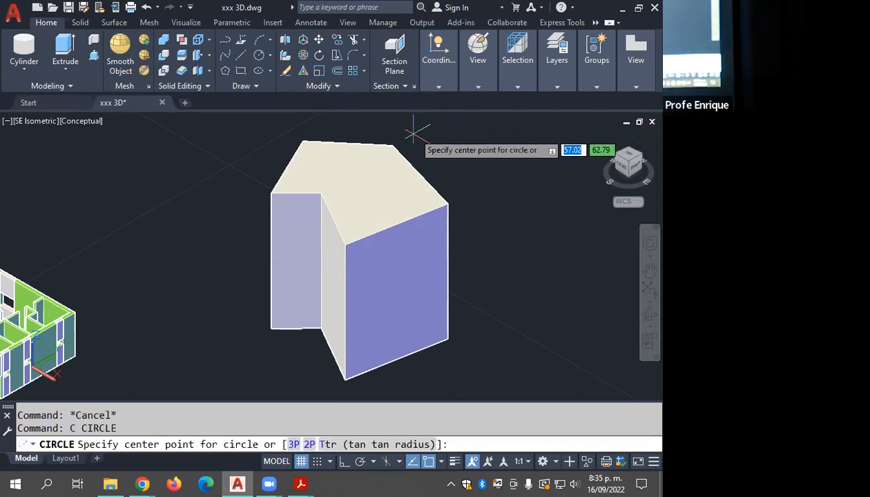
pyautogui.click(392, 144)
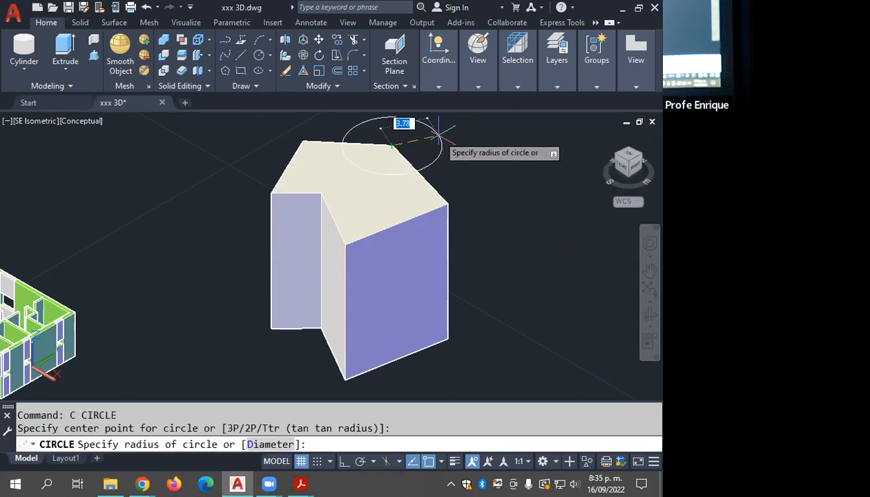
pyautogui.click(442, 158)
pyautogui.scroll(2, 397, 204)
pyautogui.scroll(2, 396, 204)
pyautogui.moveTo(397, 216); pyautogui.dragTo(522, 230, button='middle')
pyautogui.scroll(2, 418, 188)
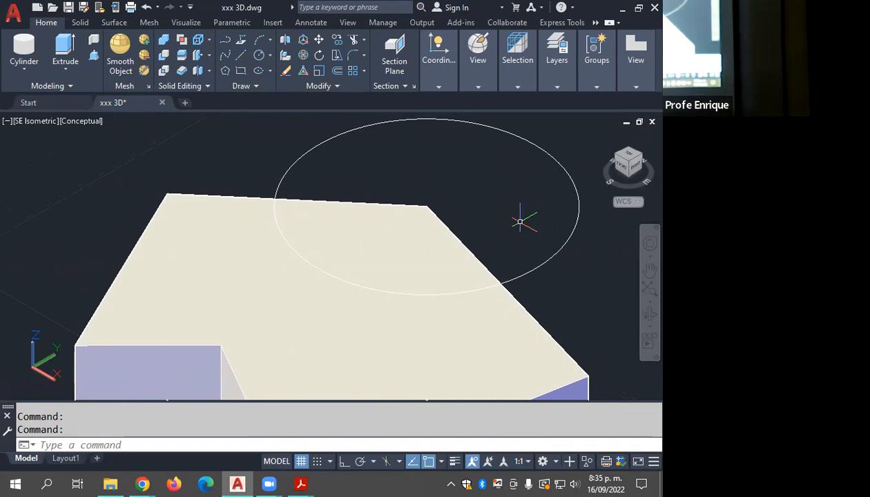
pyautogui.scroll(-4, 428, 196)
pyautogui.moveTo(433, 216); pyautogui.dragTo(427, 194, button='middle')
pyautogui.scroll(-3, 437, 186)
pyautogui.press('Escape')
pyautogui.press('Escape')
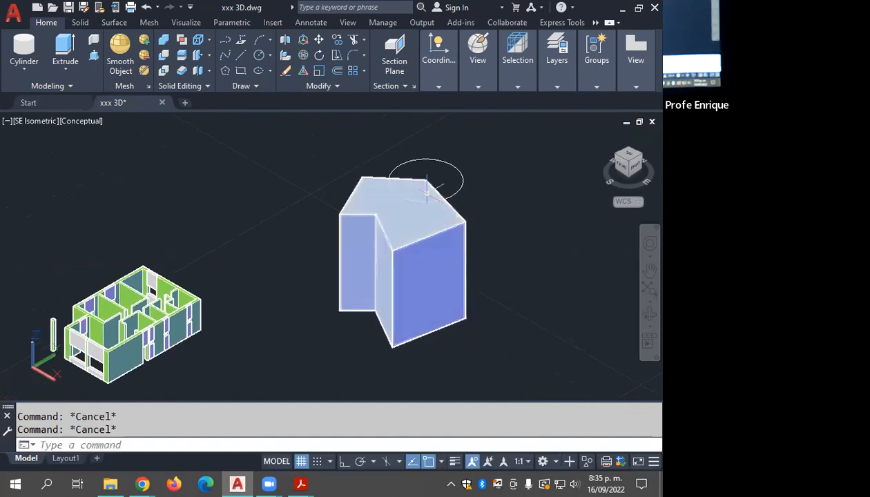
# Step: Presspull the part of the top face outside the circle upward by about 8 units
pyautogui.write('z')
pyautogui.press('Return')
pyautogui.click(523, 133)
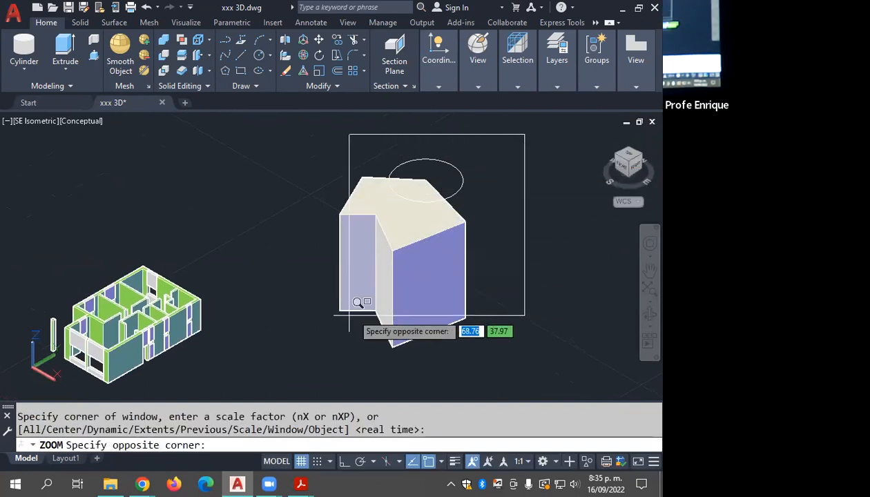
pyautogui.click(284, 369)
pyautogui.moveTo(361, 285); pyautogui.dragTo(358, 294, button='middle')
pyautogui.press('Escape')
pyautogui.press('Escape')
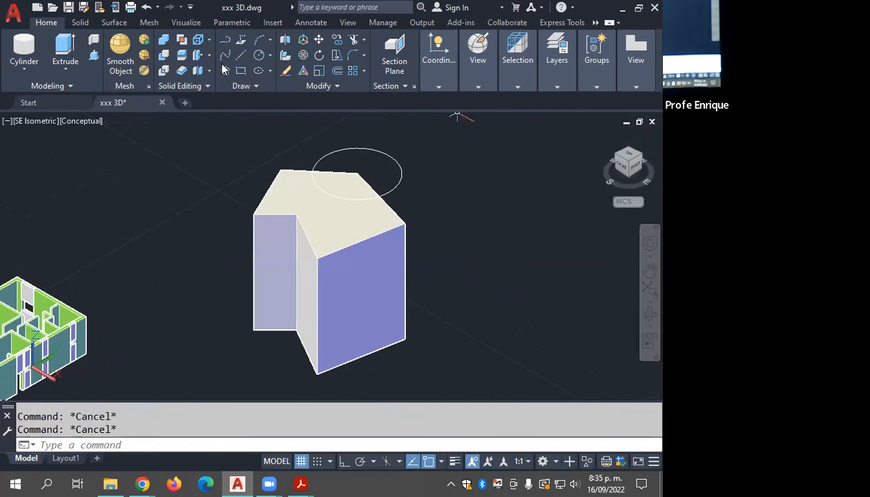
pyautogui.click(93, 56)
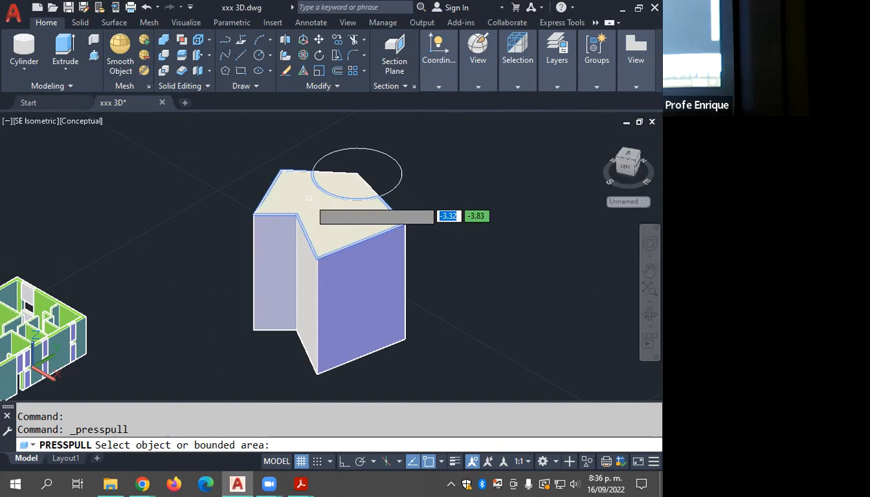
pyautogui.click(309, 198)
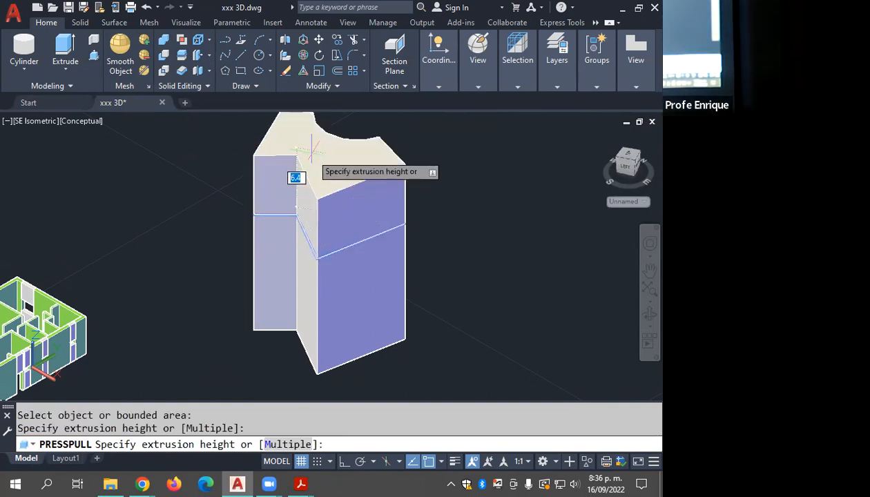
pyautogui.click(357, 174)
pyautogui.press('Return')
# Step: View the solid from behind and erase the circle left around the corner notch
pyautogui.keyDown('shift'); pyautogui.moveTo(355, 217); pyautogui.dragTo(339, 170, button='middle'); pyautogui.keyUp('shift')
pyautogui.keyDown('shift'); pyautogui.moveTo(344, 247); pyautogui.dragTo(278, 229, button='middle'); pyautogui.keyUp('shift')
pyautogui.keyDown('shift'); pyautogui.moveTo(285, 226); pyautogui.dragTo(291, 227, button='middle'); pyautogui.keyUp('shift')
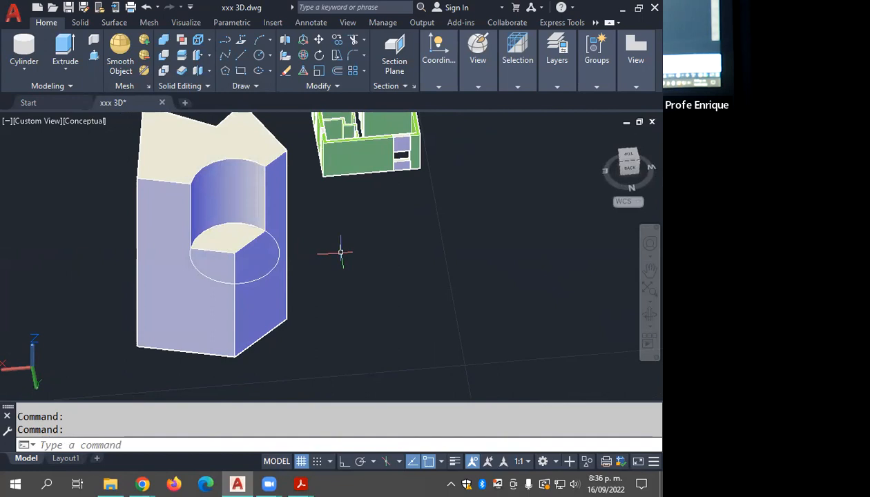
pyautogui.click(207, 180)
pyautogui.press('Delete')
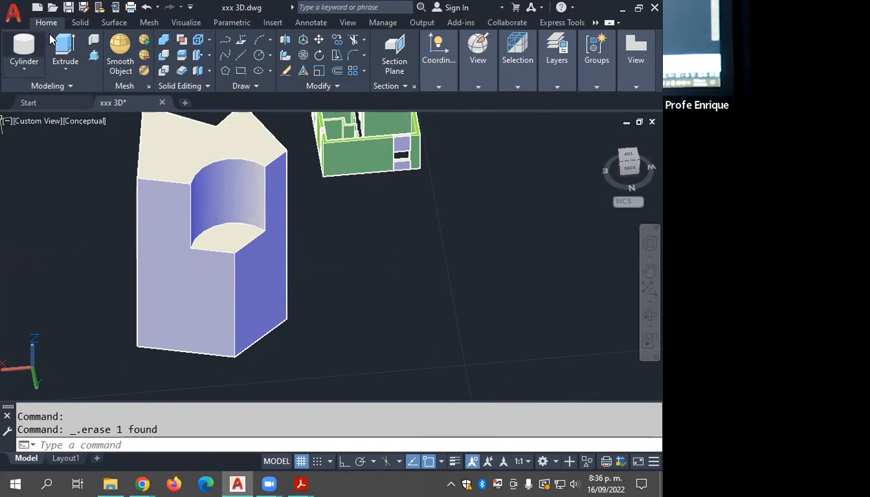
# Step: With object snap off, Presspull the notched rear face beside the curved cut about 7 units into the solid
pyautogui.click(94, 55)
pyautogui.moveTo(308, 256); pyautogui.dragTo(447, 258, button='middle')
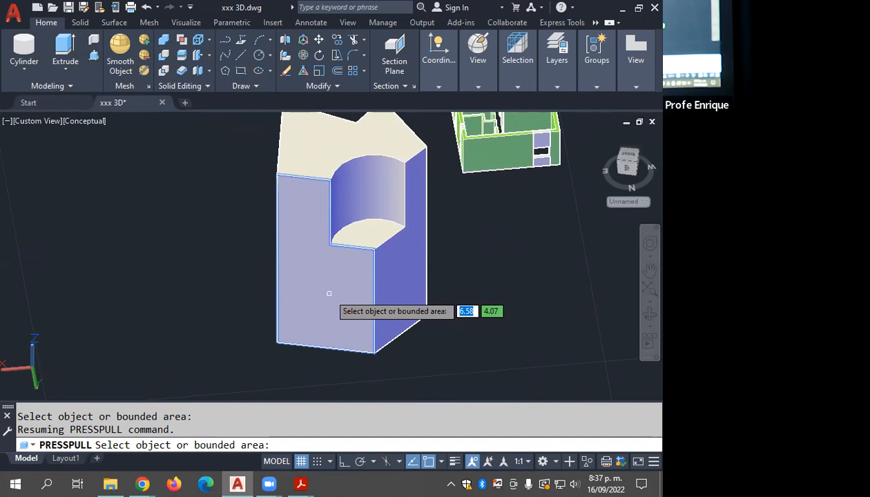
pyautogui.click(344, 293)
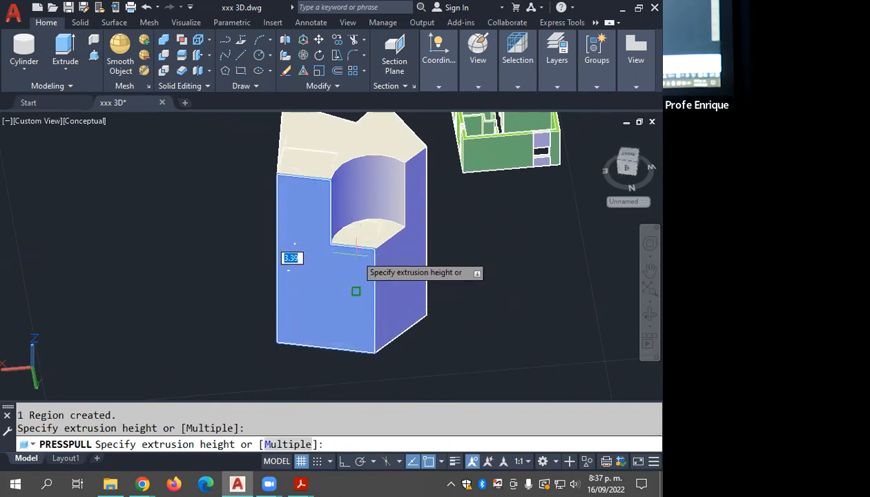
pyautogui.press('F3')
pyautogui.scroll(2, 371, 236)
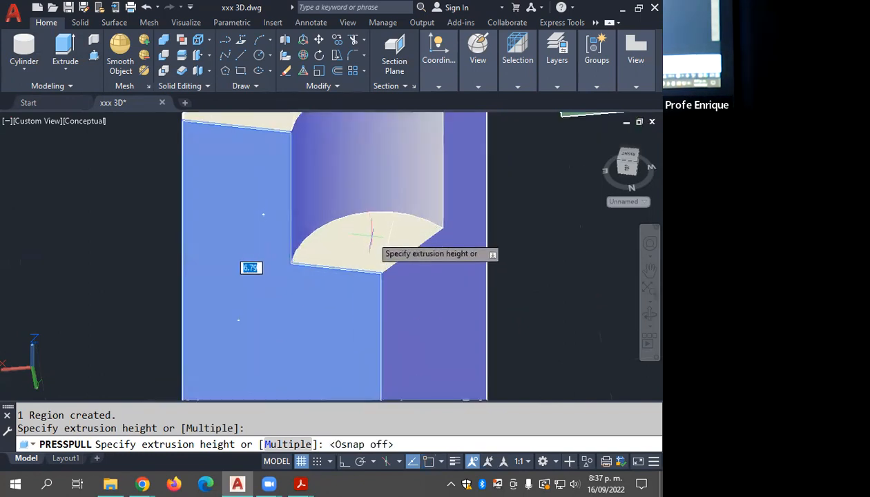
pyautogui.click(371, 242)
pyautogui.scroll(-4, 372, 243)
pyautogui.keyDown('shift'); pyautogui.moveTo(366, 252); pyautogui.dragTo(327, 279, button='middle'); pyautogui.keyUp('shift')
pyautogui.press('Return')
pyautogui.press('Return')
# Step: Examine the solid's pushed-in face and remaining walls from several sides, returning to the SE Isometric view with nothing selected
pyautogui.scroll(3, 307, 246)
pyautogui.moveTo(307, 243)
pyautogui.keyDown('shift'); pyautogui.mouseDown(button='middle')
pyautogui.moveTo(315, 220)
pyautogui.moveTo(334, 240)
pyautogui.moveTo(323, 239)
pyautogui.mouseUp(button='middle'); pyautogui.keyUp('shift')
pyautogui.scroll(-2, 334, 240)
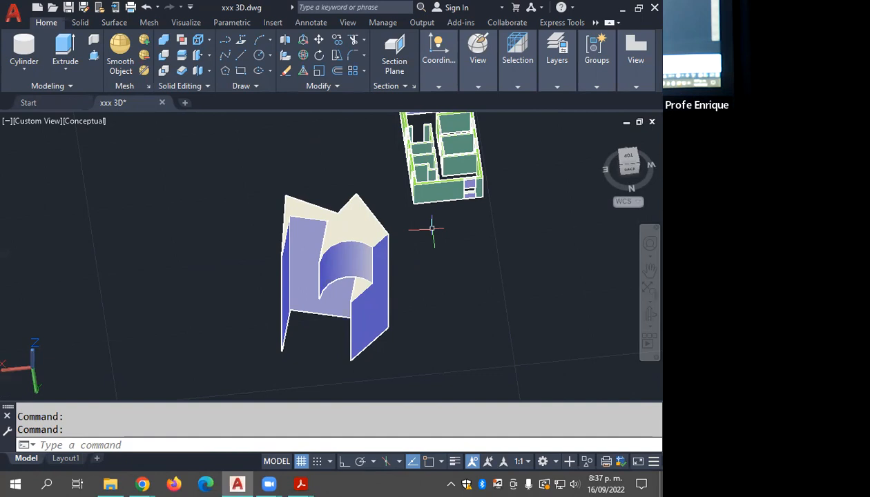
pyautogui.keyDown('shift'); pyautogui.moveTo(346, 253); pyautogui.dragTo(283, 297, button='middle'); pyautogui.keyUp('shift')
pyautogui.scroll(6, 373, 262)
pyautogui.scroll(-5, 381, 243)
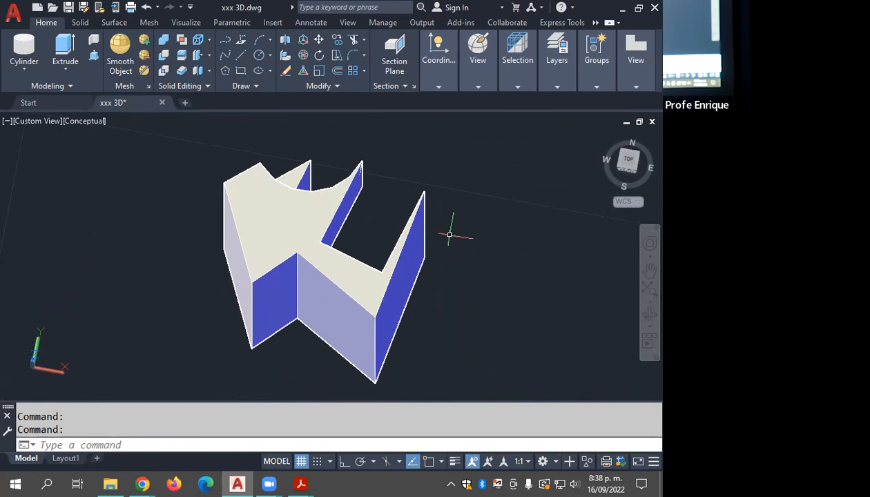
pyautogui.click(343, 217)
pyautogui.click(636, 172)
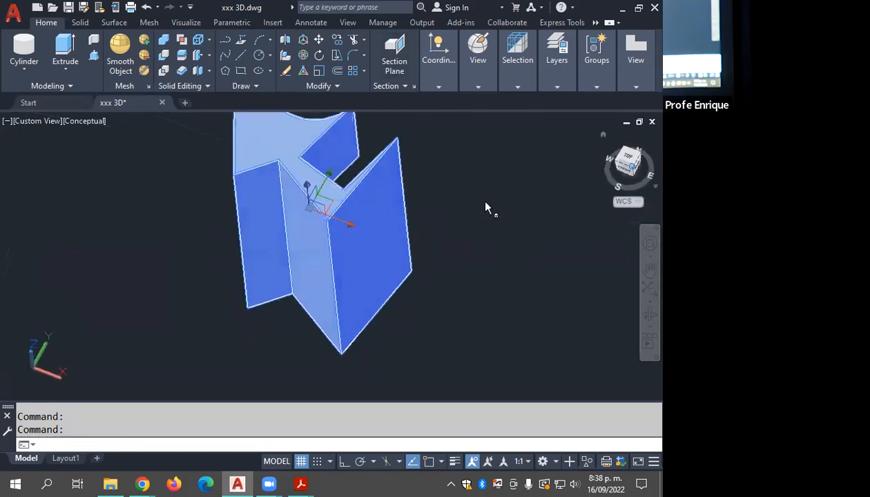
pyautogui.moveTo(456, 210); pyautogui.dragTo(277, 245, button='middle')
pyautogui.press('Escape')
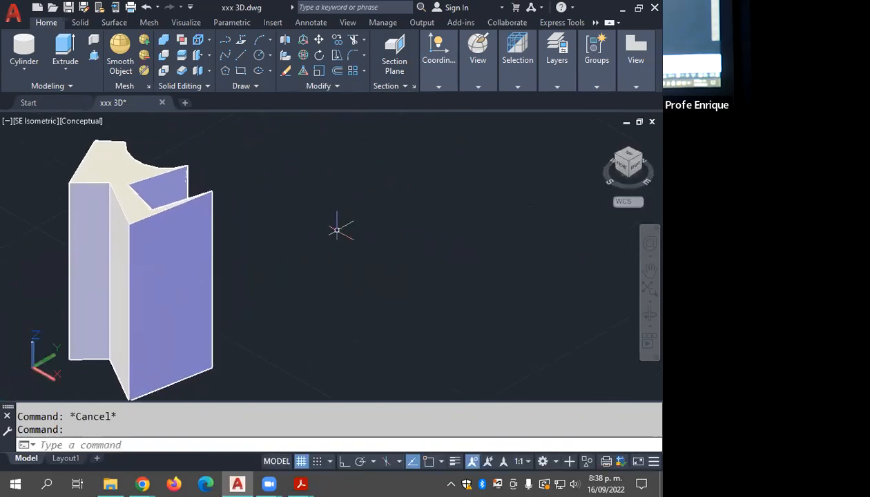
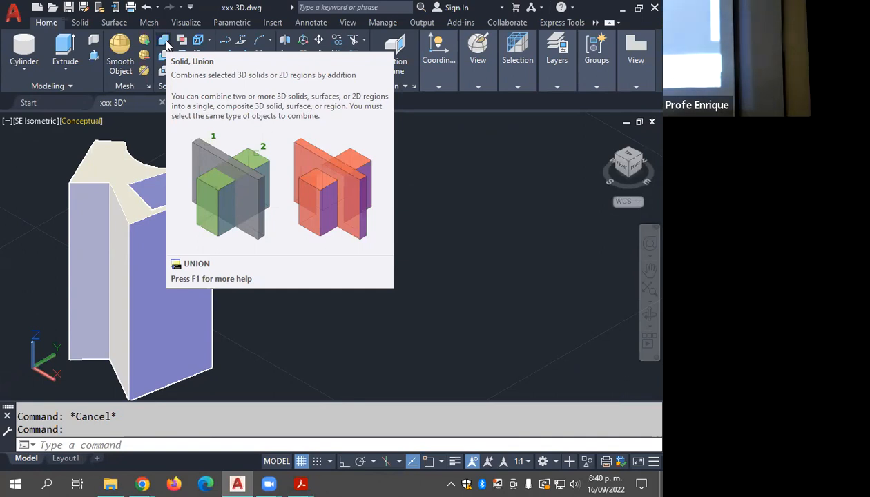
pyautogui.press('Escape')
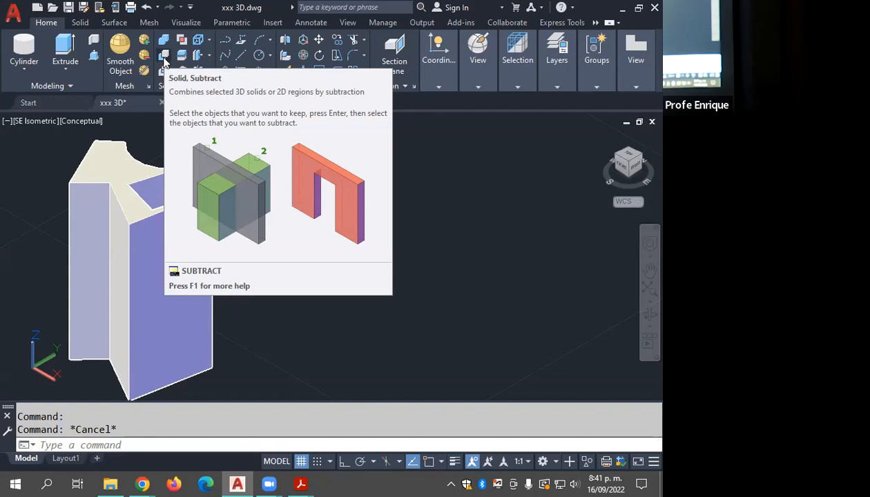
pyautogui.press('Escape')
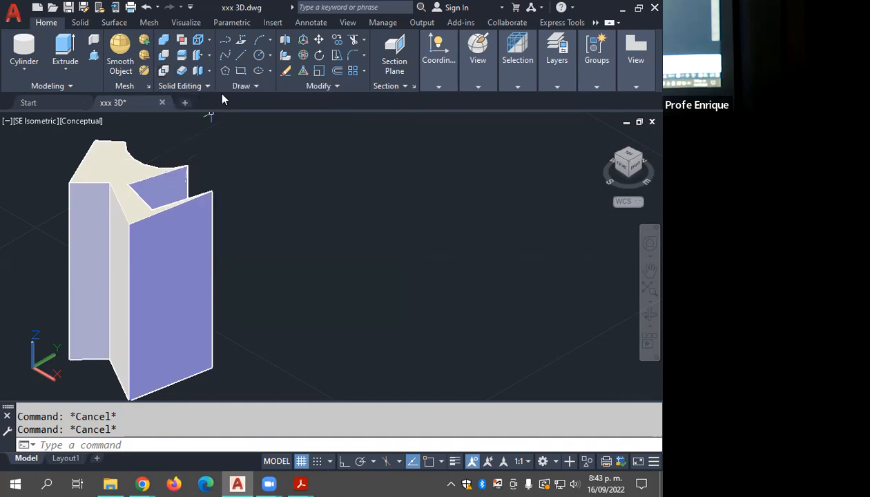
# Step: Create a box with the Cube option beside the existing solid, with ortho on and a side length of 5
pyautogui.click(28, 69)
pyautogui.click(28, 88)
pyautogui.click(381, 323)
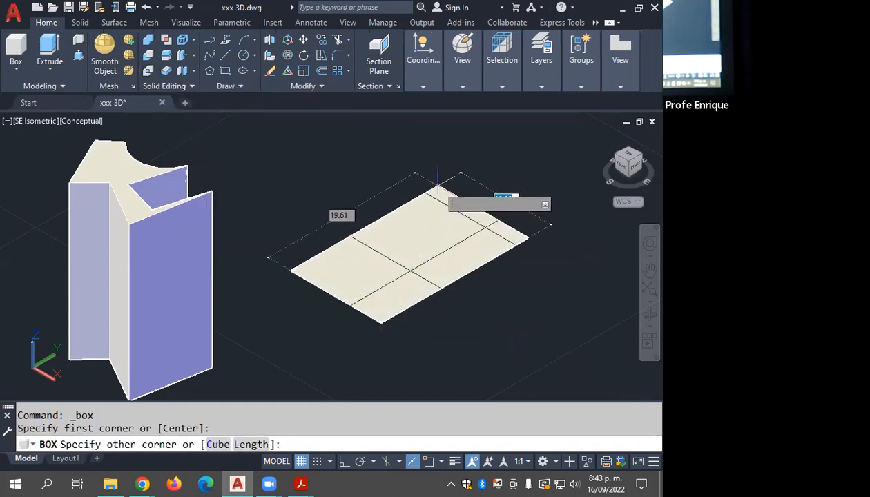
pyautogui.write('c')
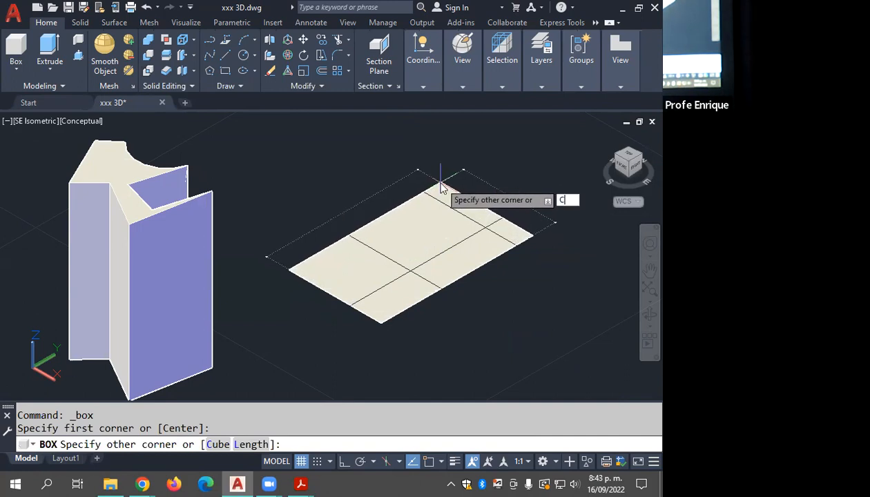
pyautogui.press('Return')
pyautogui.press('F8')
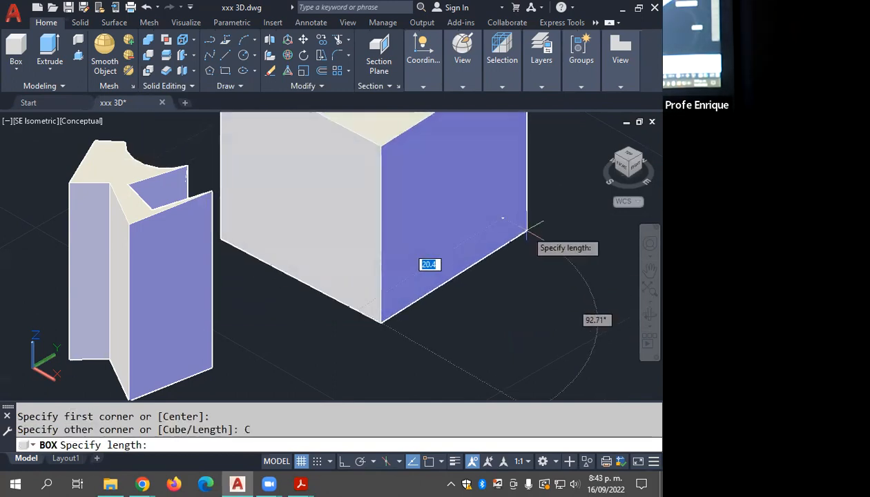
pyautogui.write('5')
pyautogui.press('Return')
# Step: With object snap on, create a sphere of radius 2 centred on a top corner of the cube
pyautogui.scroll(4, 399, 258)
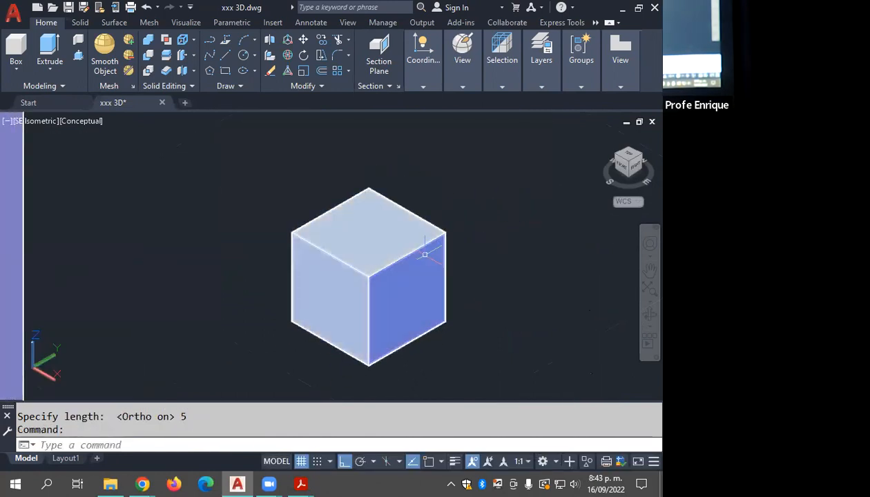
pyautogui.click(16, 68)
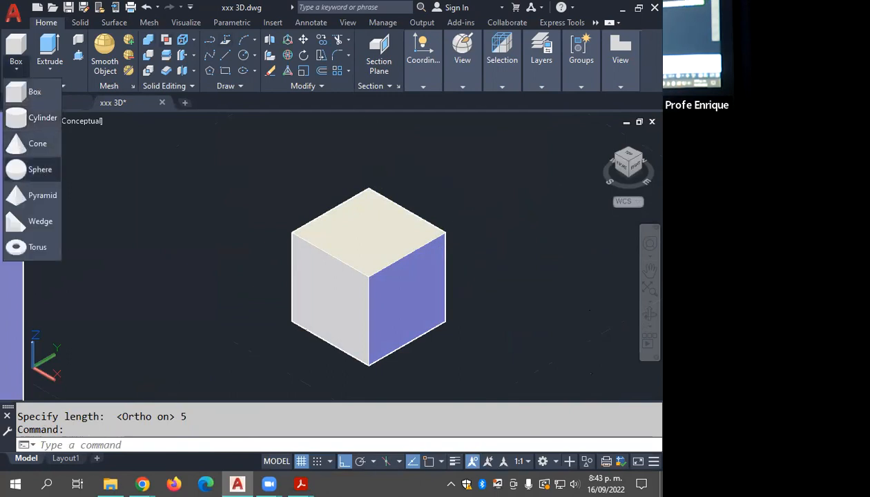
pyautogui.click(39, 170)
pyautogui.press('F3')
pyautogui.click(445, 232)
pyautogui.write('2')
pyautogui.press('Return')
# Step: Erase the old Presspull solid, keeping only the cube and sphere, and save the drawing
pyautogui.moveTo(451, 227); pyautogui.dragTo(431, 205, button='middle')
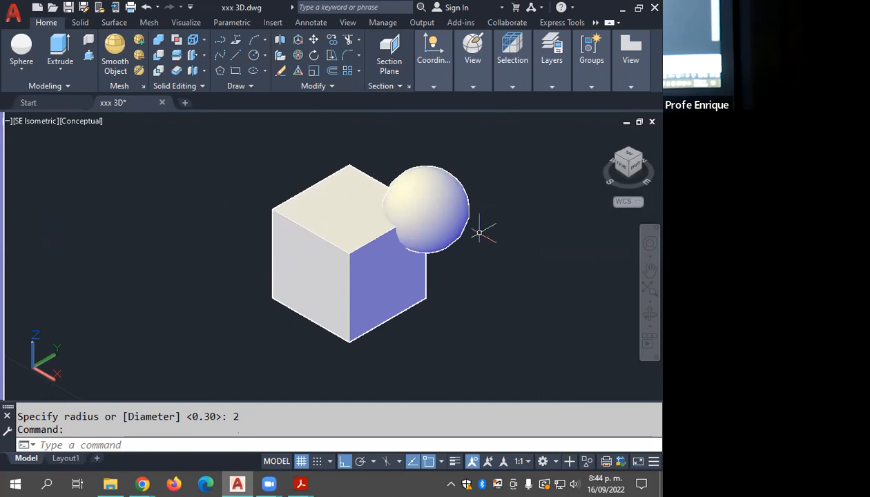
pyautogui.scroll(-2, 481, 231)
pyautogui.moveTo(413, 266); pyautogui.dragTo(466, 247, button='middle')
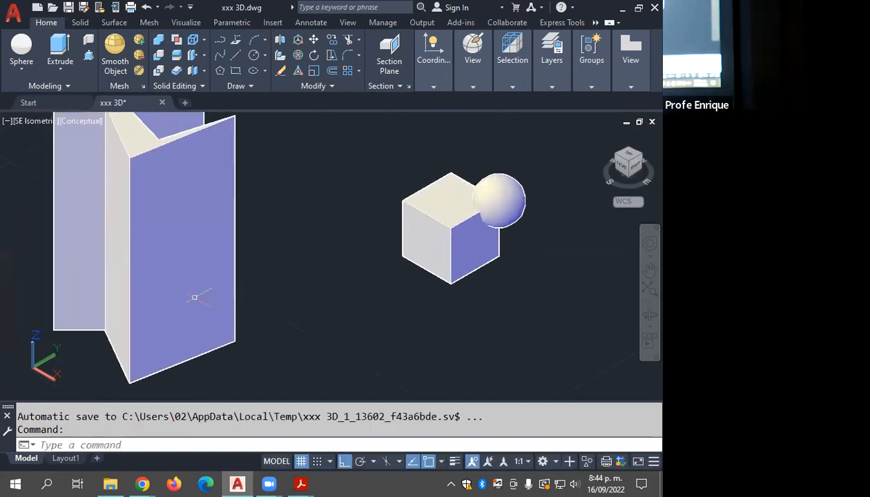
pyautogui.click(148, 311)
pyautogui.press('Delete')
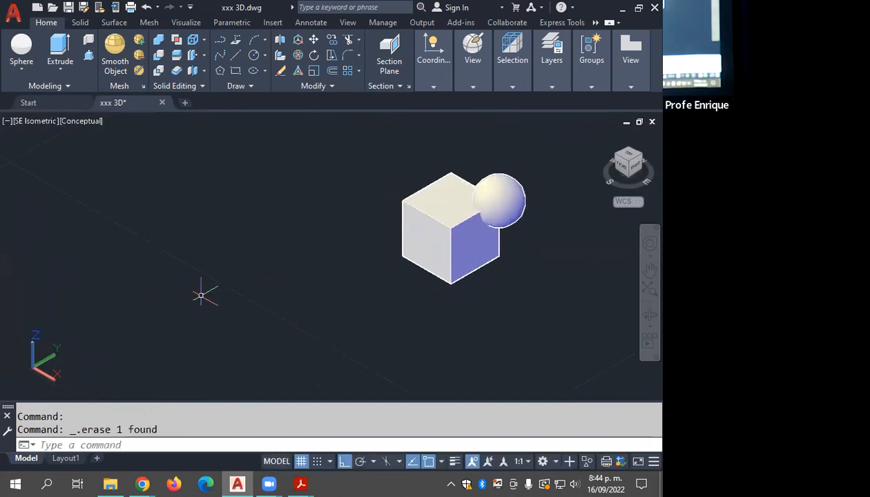
pyautogui.hotkey('ctrl', 's')
# Step: Copy the cube and sphere together three times in a straight, spaced row, using the sphere's centre as base point
pyautogui.scroll(-2, 307, 319)
pyautogui.keyDown('shift'); pyautogui.moveTo(359, 318); pyautogui.dragTo(328, 300, button='middle'); pyautogui.keyUp('shift')
pyautogui.scroll(-3, 374, 299)
pyautogui.scroll(2, 332, 296)
pyautogui.scroll(2, 331, 296)
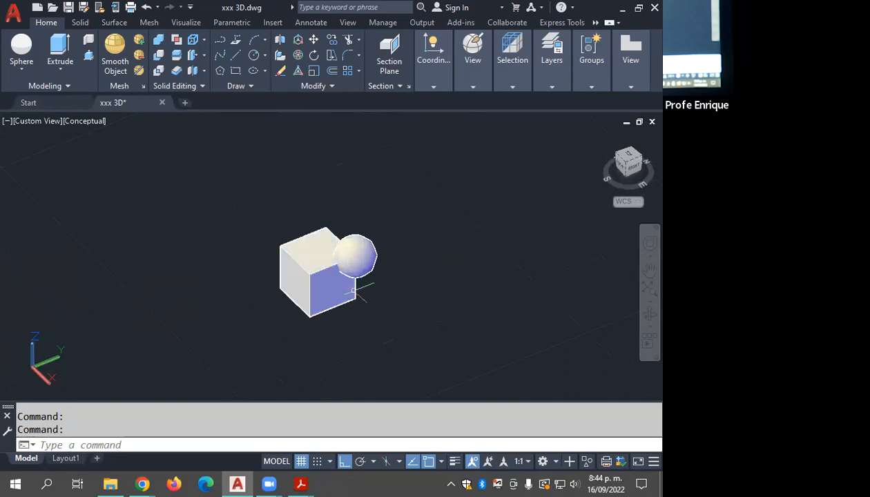
pyautogui.moveTo(476, 267); pyautogui.dragTo(359, 274, button='middle')
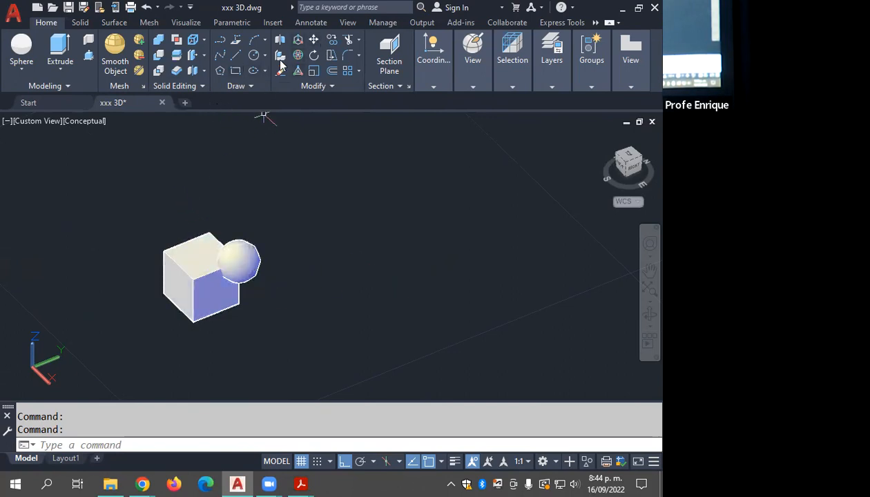
pyautogui.click(332, 40)
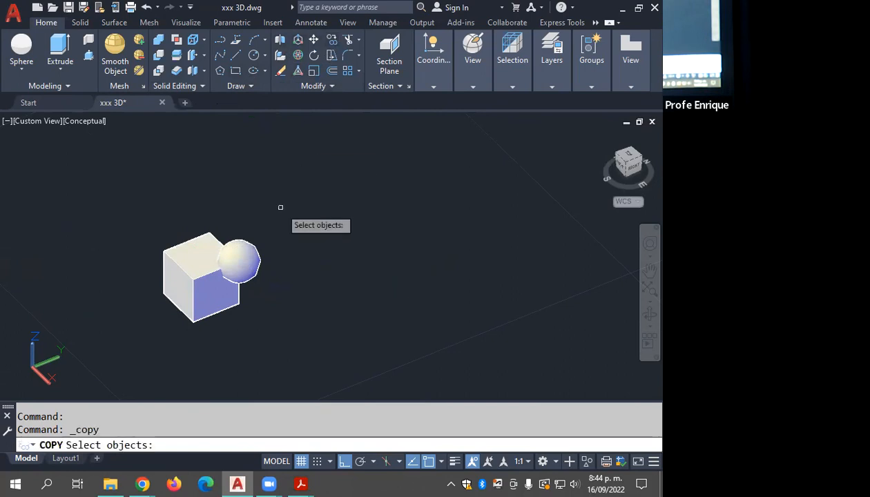
pyautogui.click(281, 207)
pyautogui.click(203, 324)
pyautogui.press('Return')
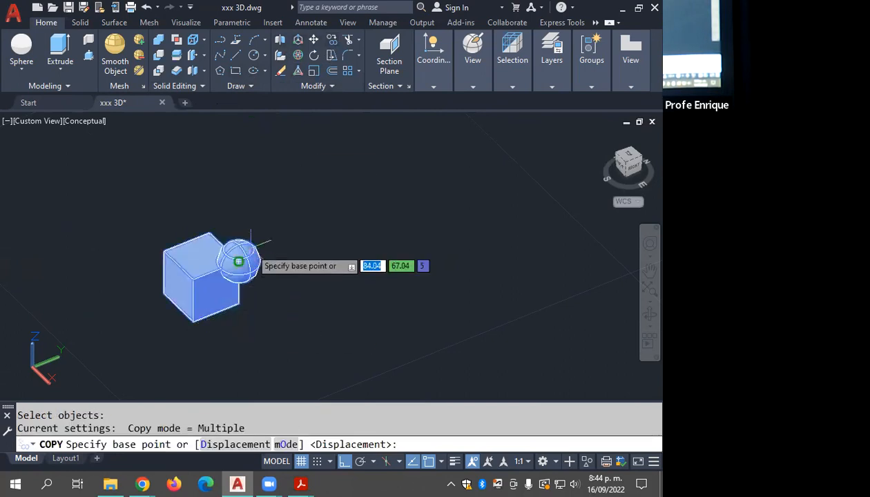
pyautogui.click(238, 262)
pyautogui.scroll(-2, 318, 232)
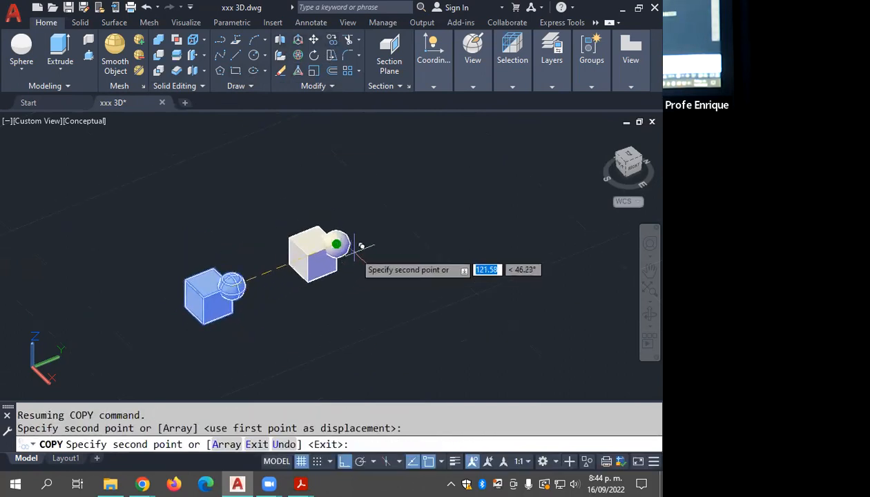
pyautogui.click(457, 214)
pyautogui.click(553, 177)
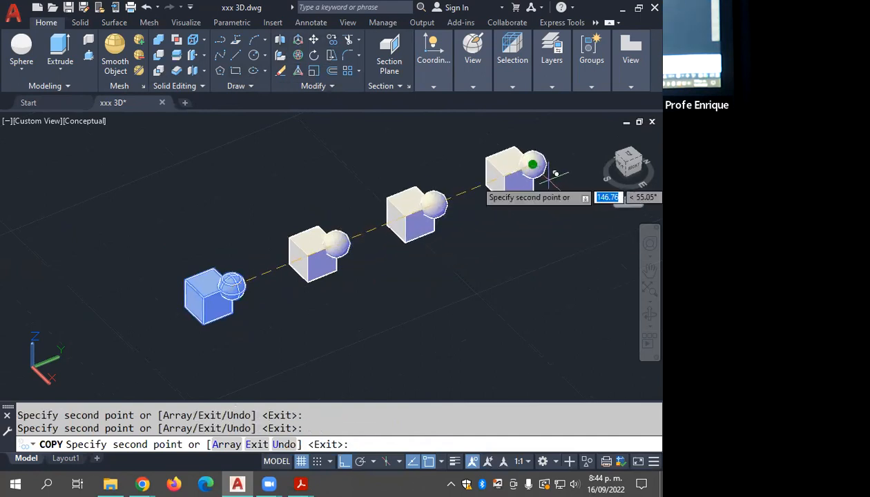
pyautogui.press('Escape')
# Step: Change the visual style of the model view to X-Ray
pyautogui.moveTo(431, 243); pyautogui.dragTo(418, 247, button='middle')
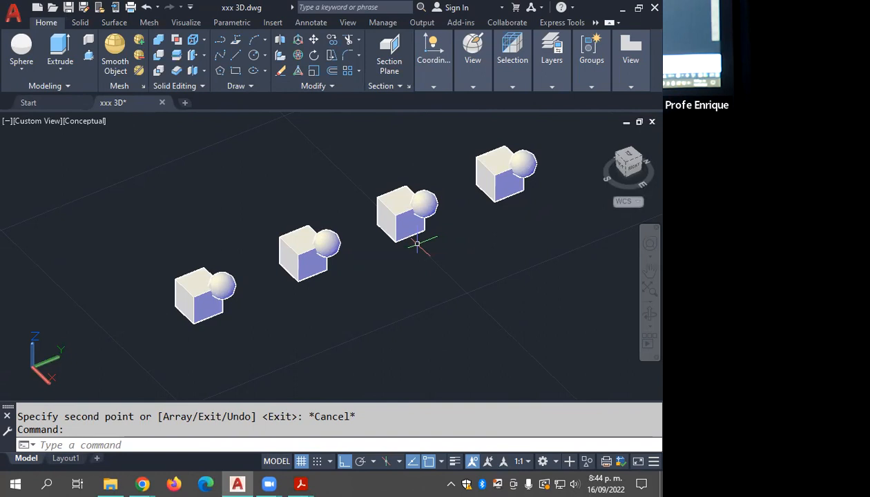
pyautogui.click(517, 79)
pyautogui.click(477, 76)
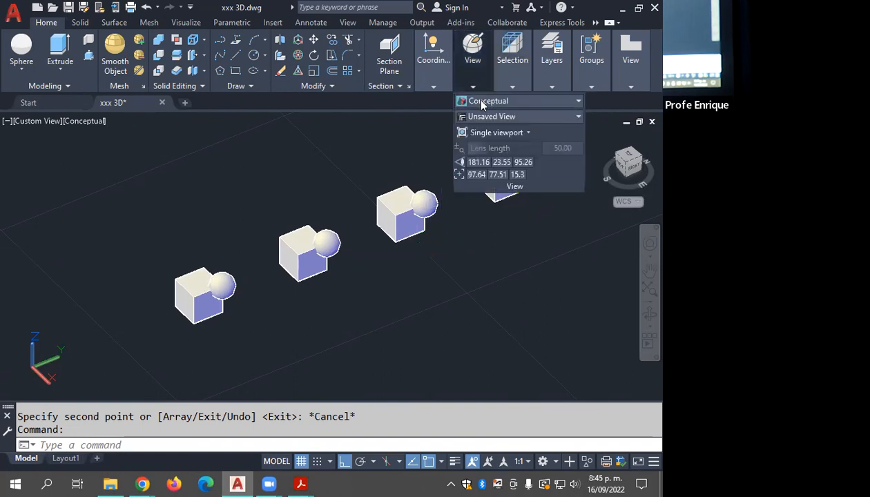
pyautogui.click(478, 101)
pyautogui.click(520, 219)
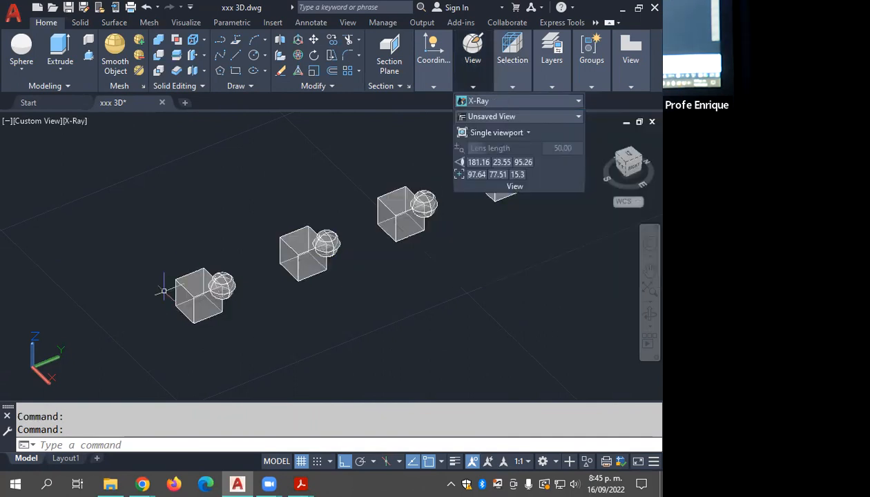
# Step: Examine the overlap of the first cube and sphere up close from several angles, and save the drawing
pyautogui.scroll(5, 186, 297)
pyautogui.scroll(2, 203, 303)
pyautogui.moveTo(219, 308); pyautogui.dragTo(301, 280, button='middle')
pyautogui.scroll(2, 263, 271)
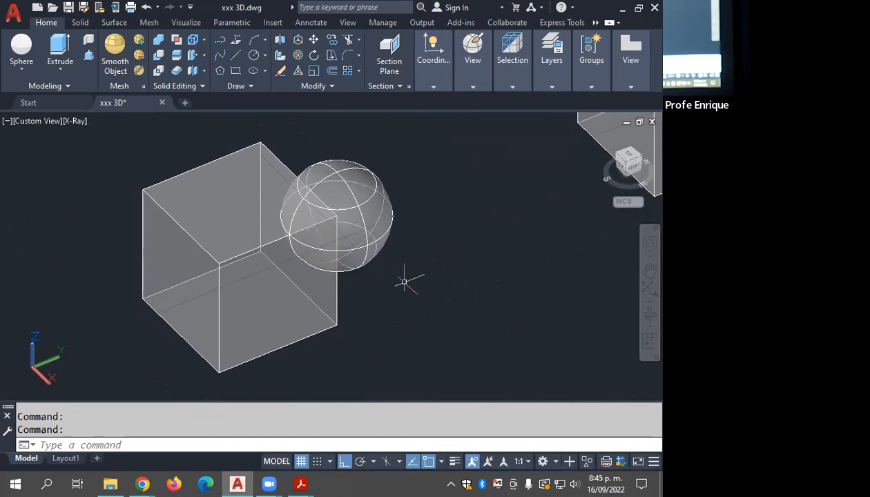
pyautogui.keyDown('shift'); pyautogui.moveTo(401, 287); pyautogui.dragTo(385, 266, button='middle'); pyautogui.keyUp('shift')
pyautogui.scroll(2, 357, 255)
pyautogui.write('z')
pyautogui.press('Return')
pyautogui.press('Return')
pyautogui.moveTo(410, 238); pyautogui.dragTo(407, 268)
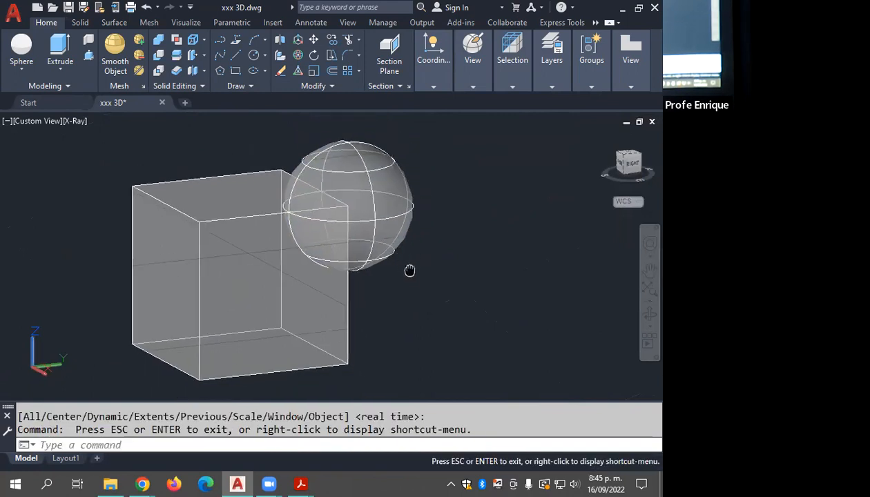
pyautogui.moveTo(407, 268); pyautogui.dragTo(411, 274, button='middle')
pyautogui.press('Escape')
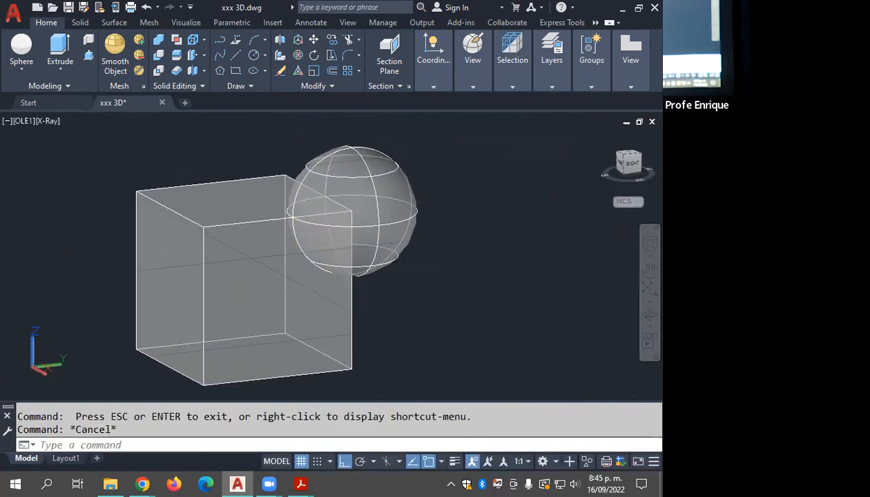
pyautogui.hotkey('ctrl', 's')
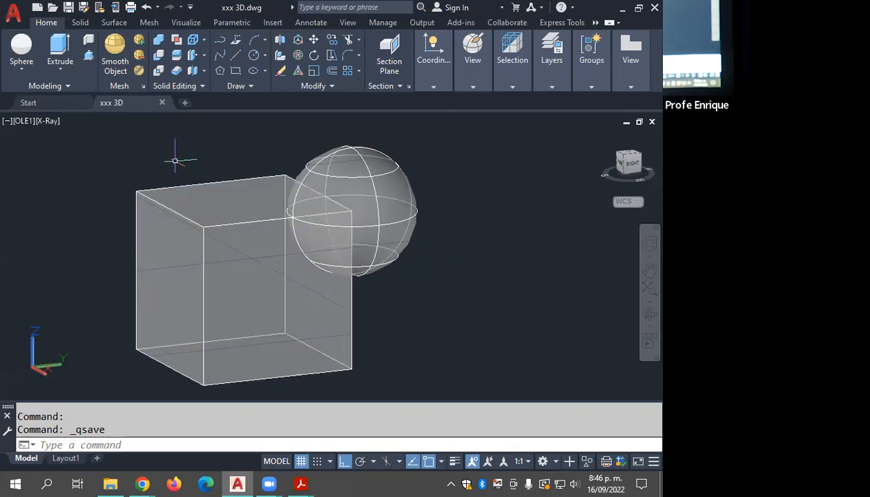
# Step: Union the first cube and its overlapping sphere into a single solid
pyautogui.keyDown('shift'); pyautogui.moveTo(179, 160); pyautogui.dragTo(304, 219, button='middle'); pyautogui.keyUp('shift')
pyautogui.press('Escape')
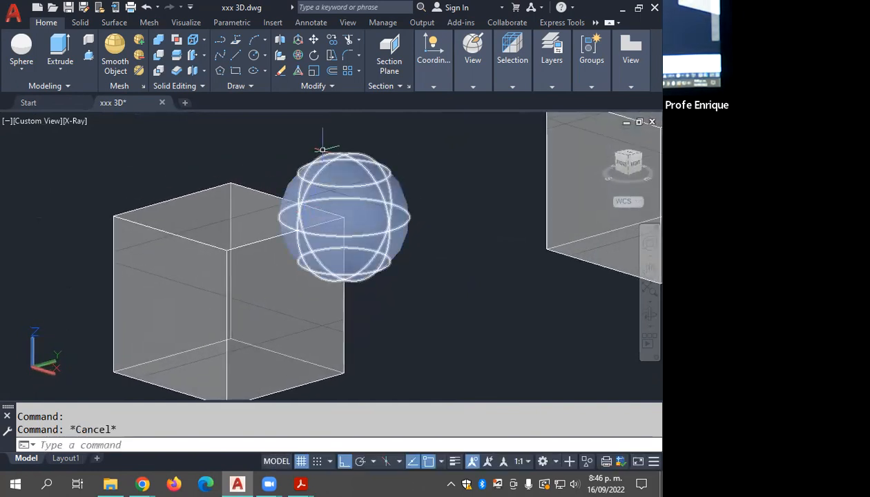
pyautogui.click(159, 41)
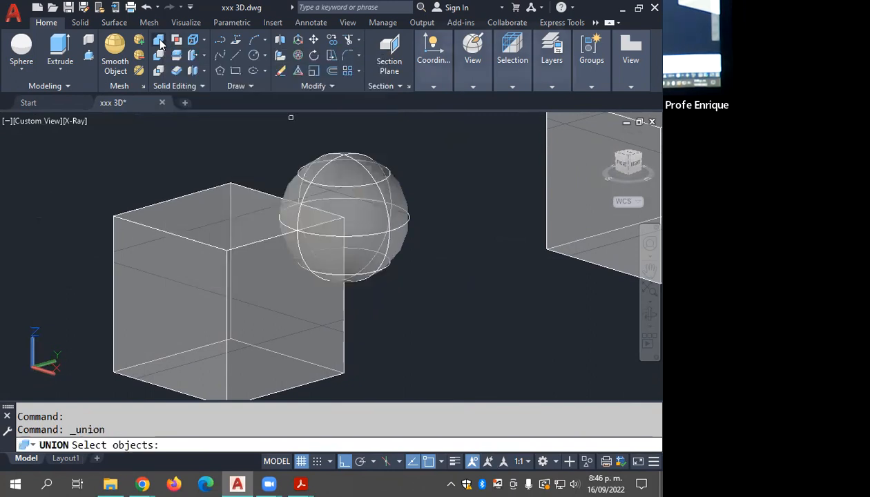
pyautogui.click(447, 146)
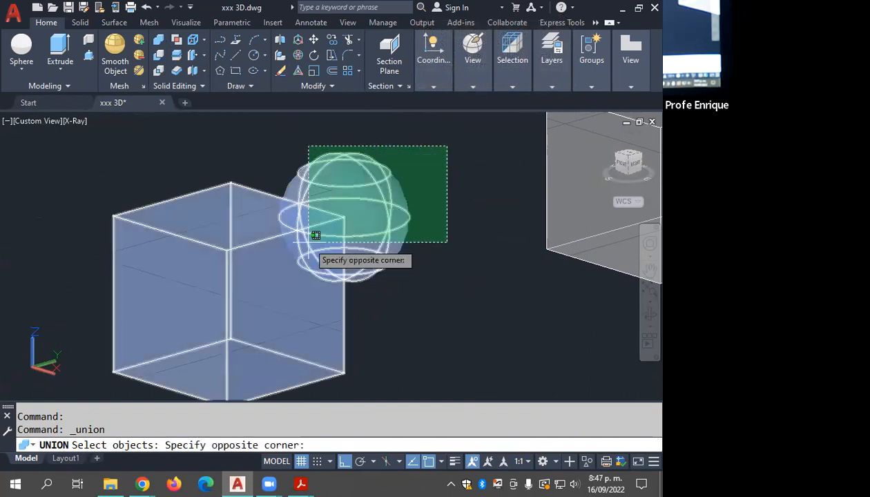
pyautogui.click(307, 241)
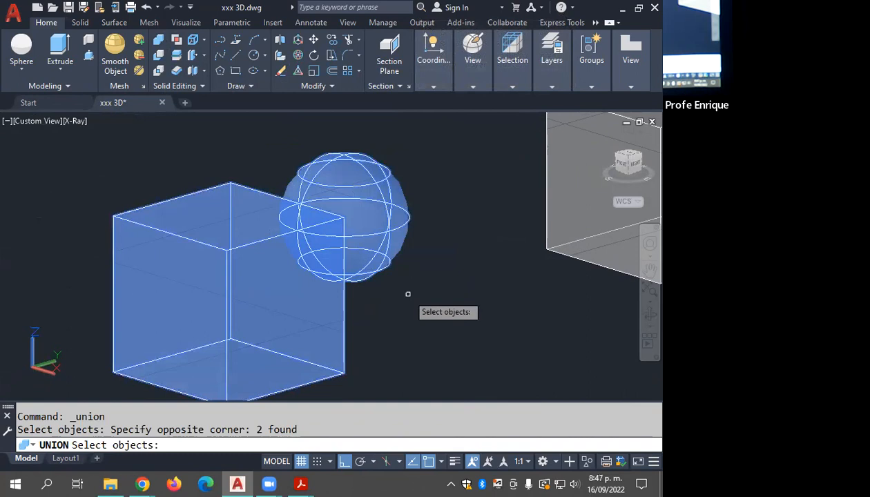
pyautogui.press('Return')
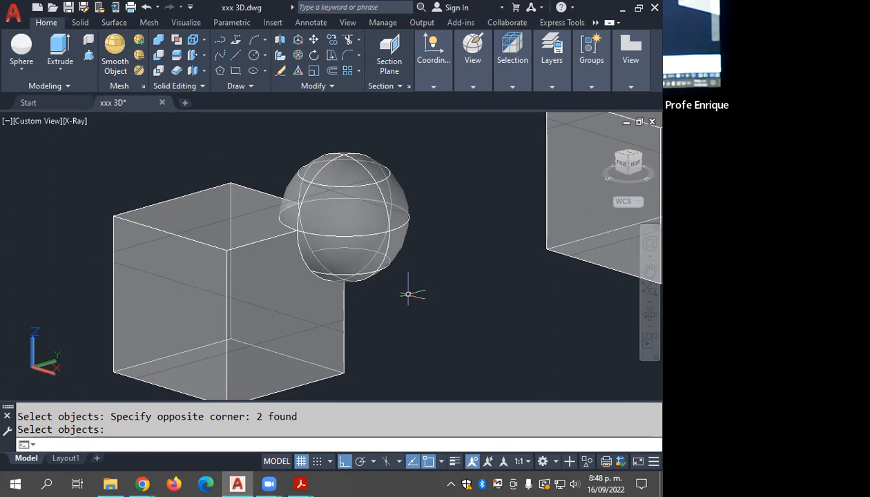
# Step: Subtract the sphere from the cube in the second pair of the row
pyautogui.scroll(-3, 312, 283)
pyautogui.scroll(2, 464, 253)
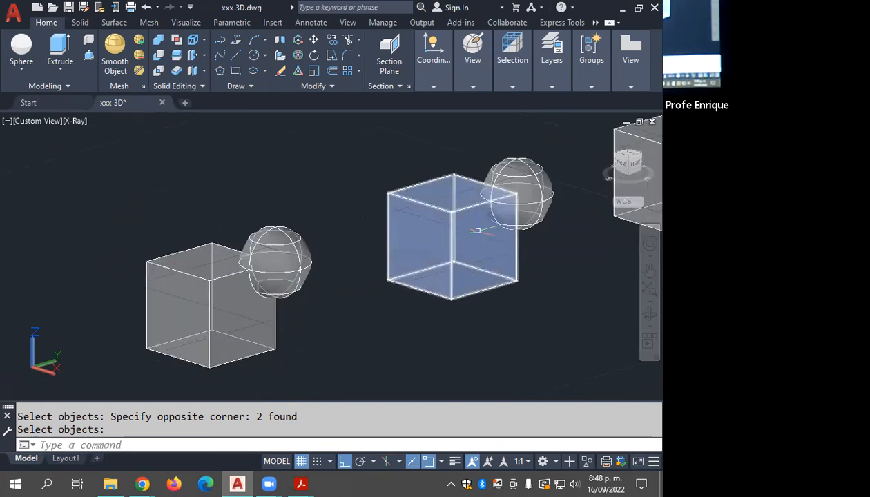
pyautogui.press('Return')
pyautogui.moveTo(462, 251); pyautogui.dragTo(332, 263, button='middle')
pyautogui.scroll(2, 411, 262)
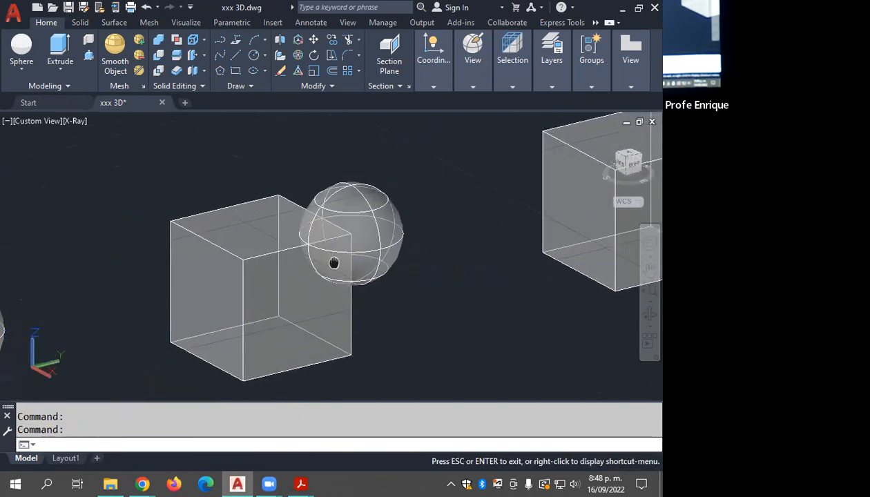
pyautogui.click(158, 55)
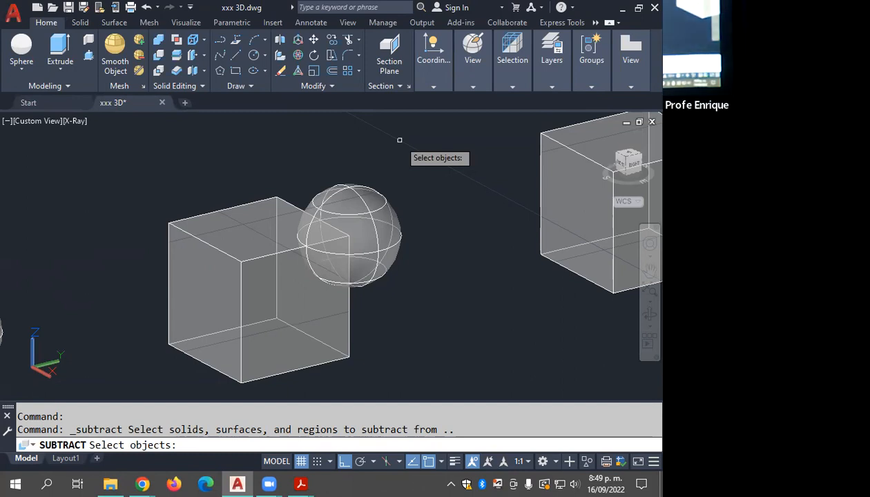
pyautogui.click(235, 232)
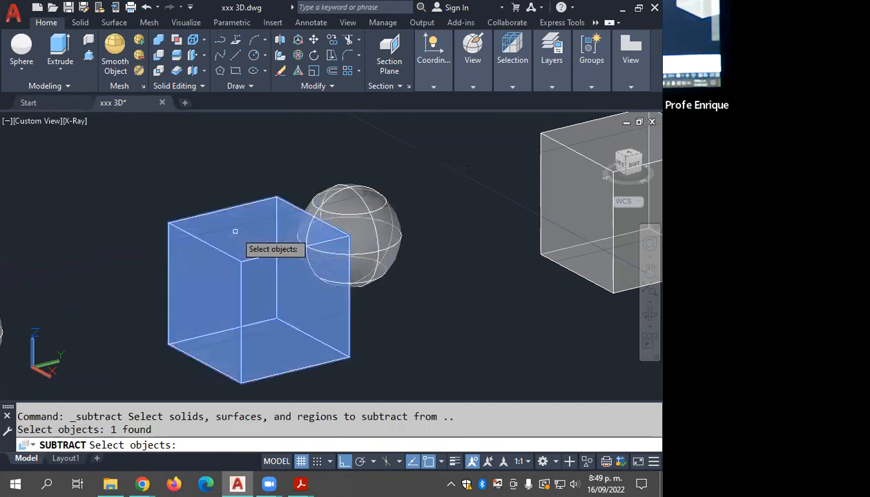
pyautogui.press('Return')
pyautogui.click(359, 235)
pyautogui.press('Return')
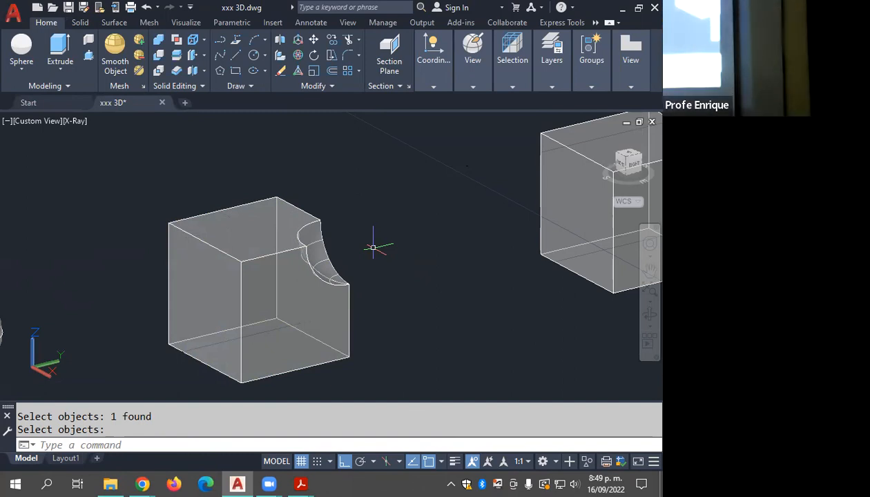
# Step: Subtract the cube from the overlapping sphere in the third pair of the row
pyautogui.moveTo(439, 238); pyautogui.dragTo(364, 238, button='middle')
pyautogui.moveTo(423, 238); pyautogui.dragTo(225, 287, button='middle')
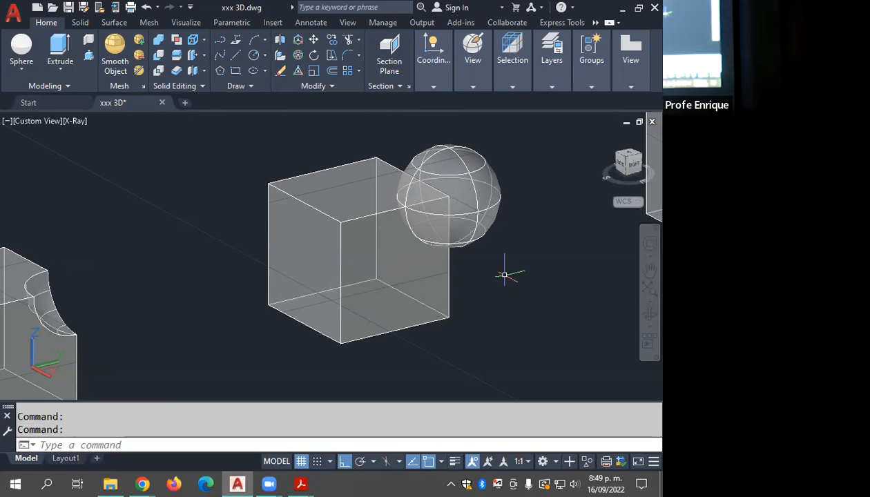
pyautogui.click(155, 55)
pyautogui.click(424, 184)
pyautogui.press('Return')
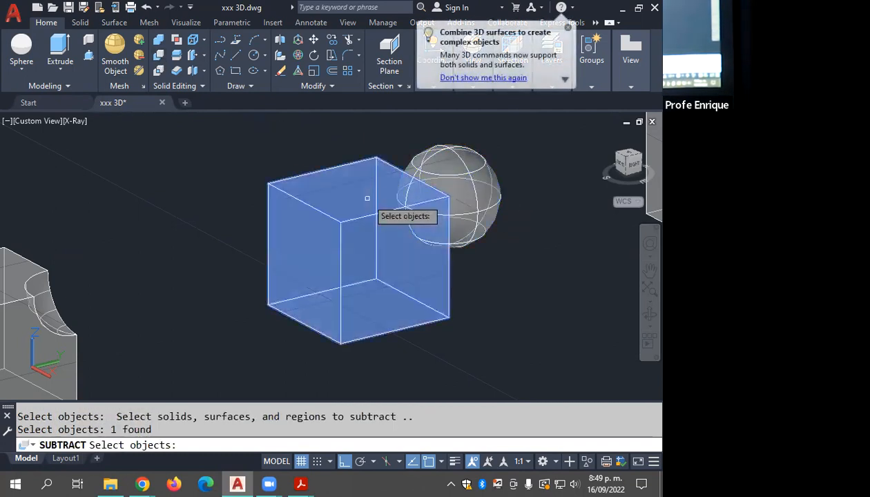
pyautogui.click(365, 196)
pyautogui.press('Return')
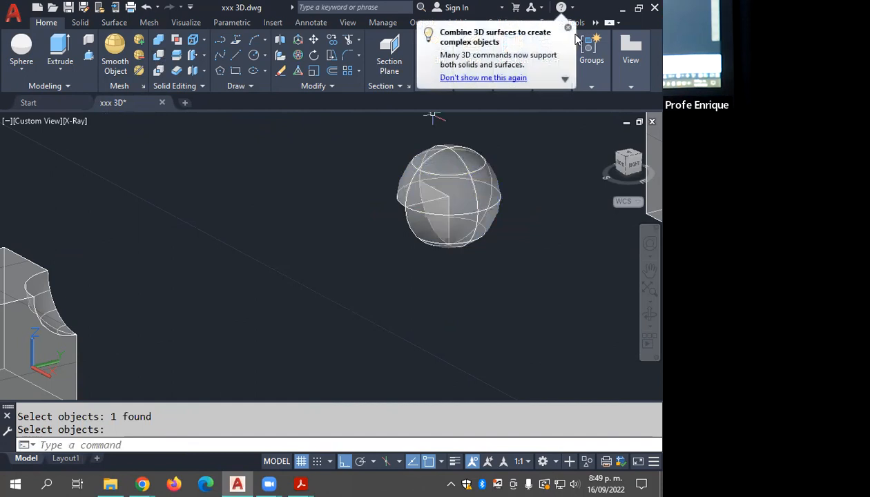
pyautogui.click(568, 28)
# Step: Set the visual style to Conceptual and inspect the corner cut out of the third pair's sphere
pyautogui.keyDown('shift'); pyautogui.moveTo(479, 172); pyautogui.dragTo(514, 146, button='middle'); pyautogui.keyUp('shift')
pyautogui.click(471, 180)
pyautogui.moveTo(482, 83)
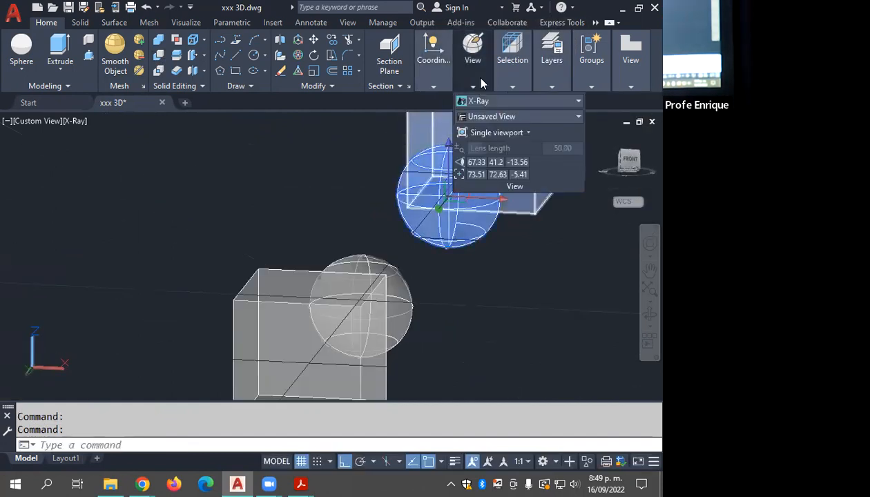
pyautogui.click(488, 101)
pyautogui.click(520, 136)
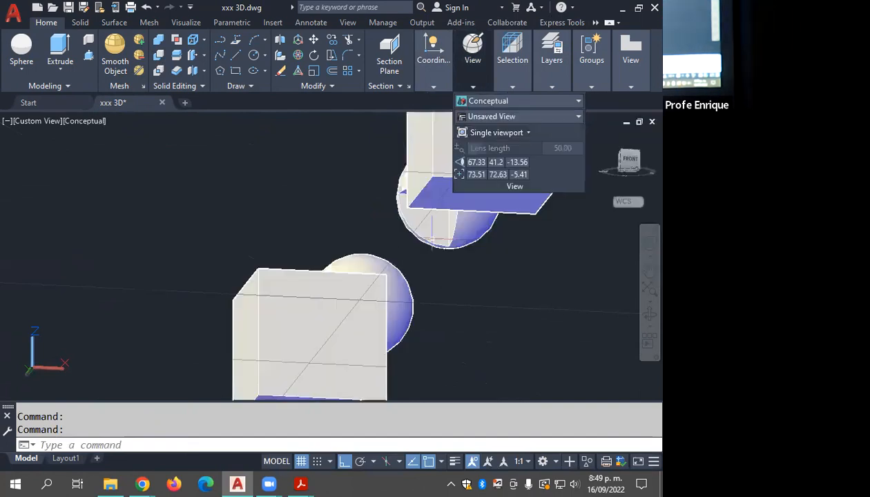
pyautogui.keyDown('shift'); pyautogui.moveTo(461, 261); pyautogui.dragTo(351, 228, button='middle'); pyautogui.keyUp('shift')
pyautogui.scroll(3, 433, 233)
pyautogui.keyDown('shift'); pyautogui.moveTo(432, 233); pyautogui.dragTo(458, 218, button='middle'); pyautogui.keyUp('shift')
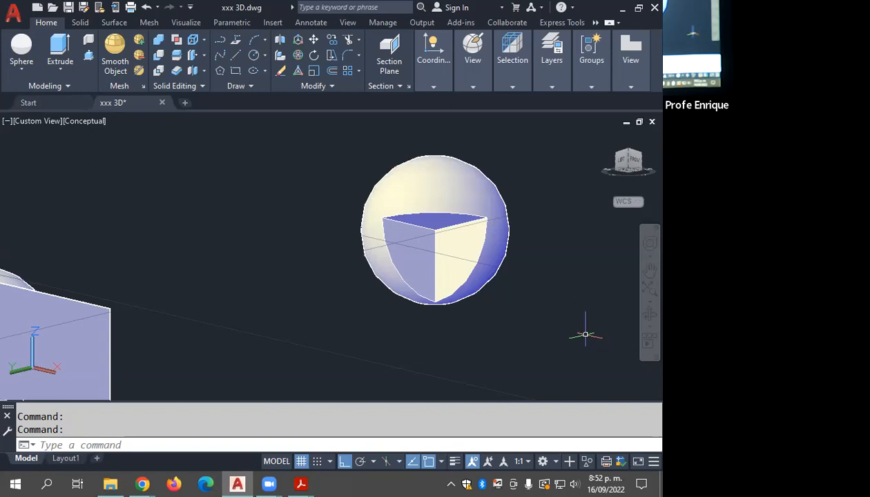
# Step: Bring the fourth cube and sphere pair into view and set the visual style to X-Ray
pyautogui.keyDown('shift'); pyautogui.moveTo(357, 333); pyautogui.dragTo(387, 235, button='middle'); pyautogui.keyUp('shift')
pyautogui.scroll(4, 437, 193)
pyautogui.keyDown('shift'); pyautogui.moveTo(437, 199); pyautogui.dragTo(446, 171, button='middle'); pyautogui.keyUp('shift')
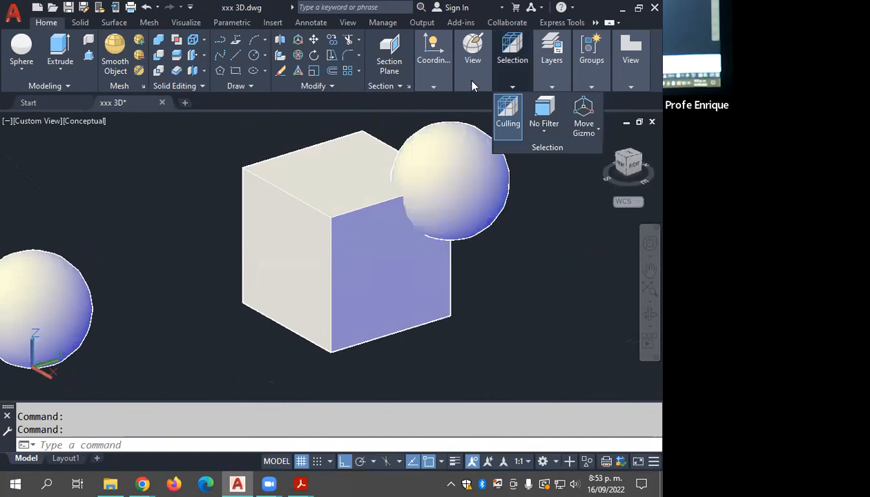
pyautogui.moveTo(472, 66)
pyautogui.click(475, 100)
pyautogui.click(516, 233)
pyautogui.keyDown('shift'); pyautogui.moveTo(483, 239); pyautogui.dragTo(547, 253, button='middle'); pyautogui.keyUp('shift')
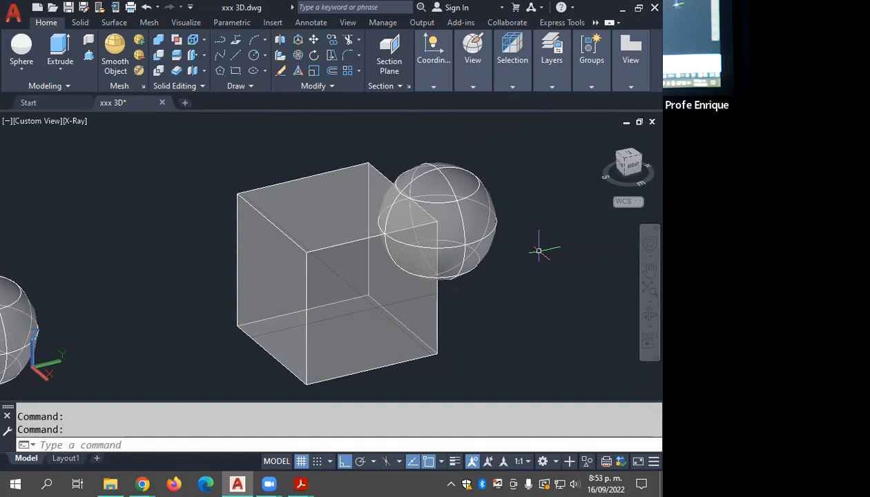
# Step: Intersect the cube and sphere of the fourth pair to keep only their common volume
pyautogui.click(158, 71)
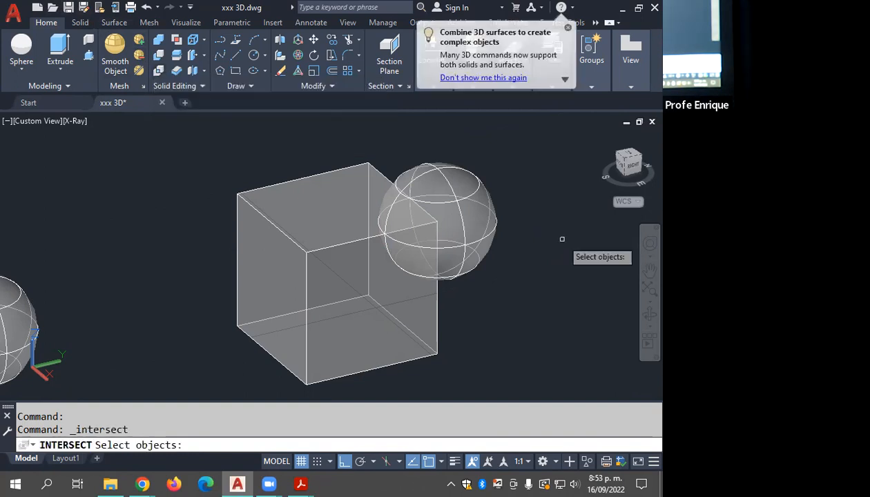
pyautogui.click(495, 131)
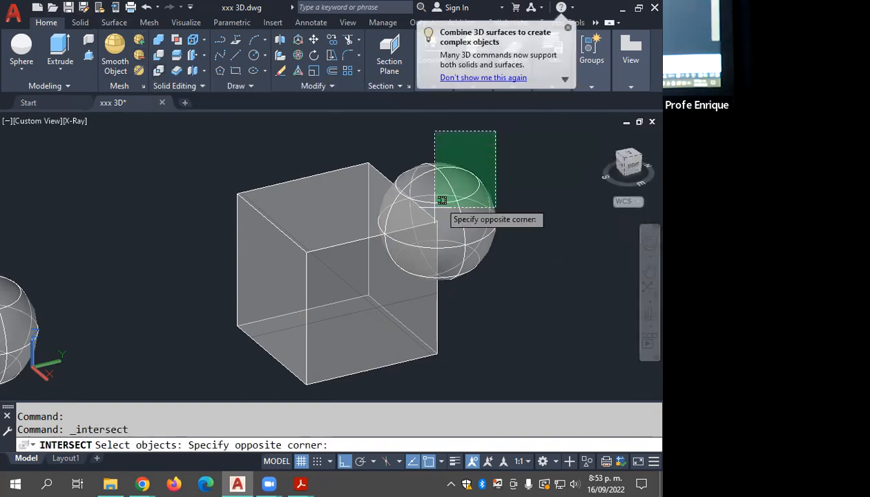
pyautogui.click(279, 325)
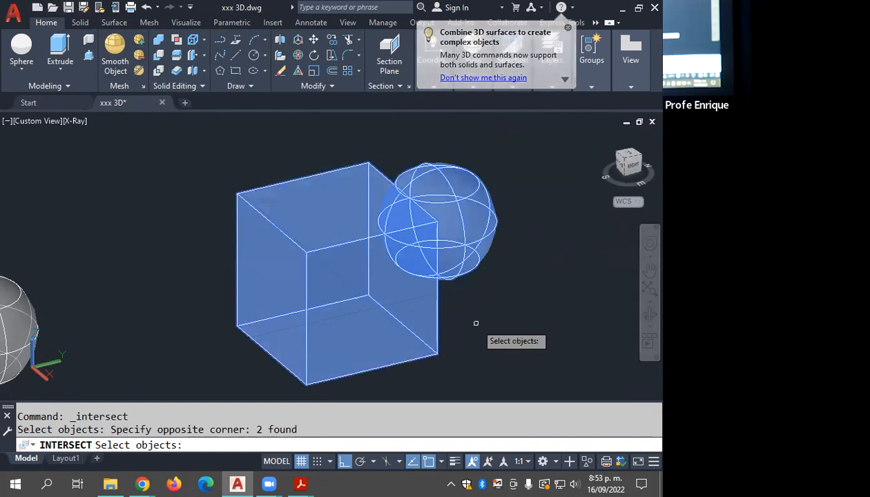
pyautogui.press('Return')
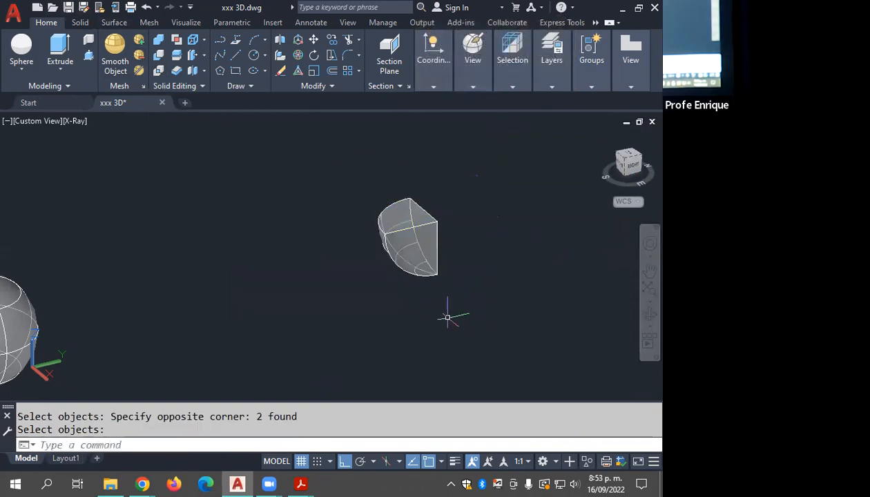
# Step: Set the visual style to Conceptual and view the intersected piece together with the other Boolean results
pyautogui.keyDown('shift'); pyautogui.moveTo(504, 245); pyautogui.dragTo(542, 227, button='middle'); pyautogui.keyUp('shift')
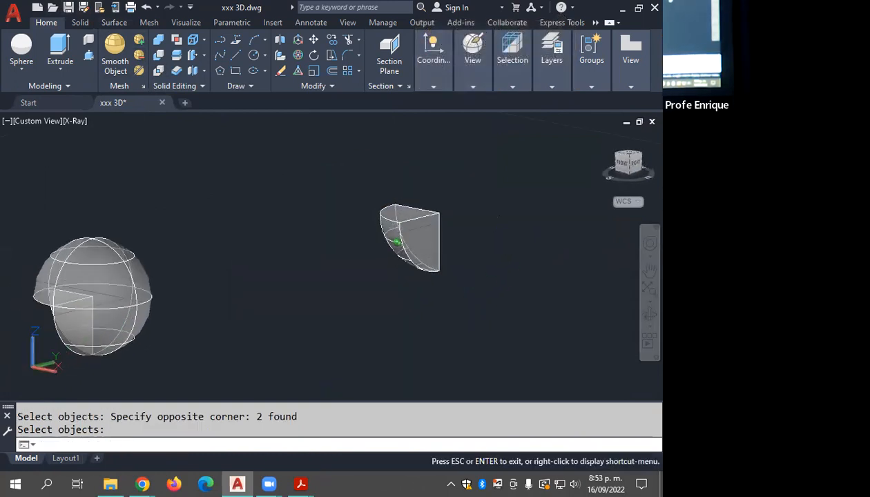
pyautogui.moveTo(474, 87)
pyautogui.click(495, 102)
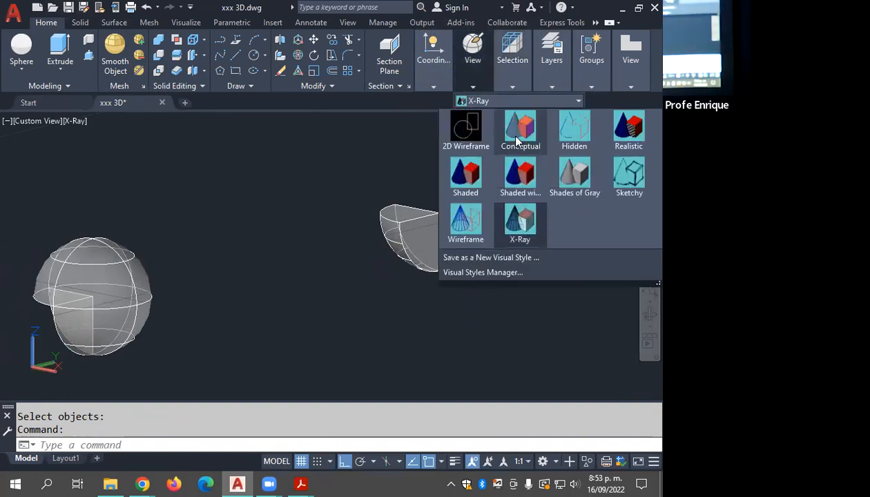
pyautogui.click(521, 127)
pyautogui.scroll(-4, 419, 275)
pyautogui.moveTo(392, 301); pyautogui.dragTo(511, 239, button='middle')
pyautogui.moveTo(409, 254)
pyautogui.keyDown('shift'); pyautogui.mouseDown(button='middle')
pyautogui.moveTo(396, 264)
pyautogui.moveTo(432, 248)
pyautogui.moveTo(403, 244)
pyautogui.mouseUp(button='middle'); pyautogui.keyUp('shift')
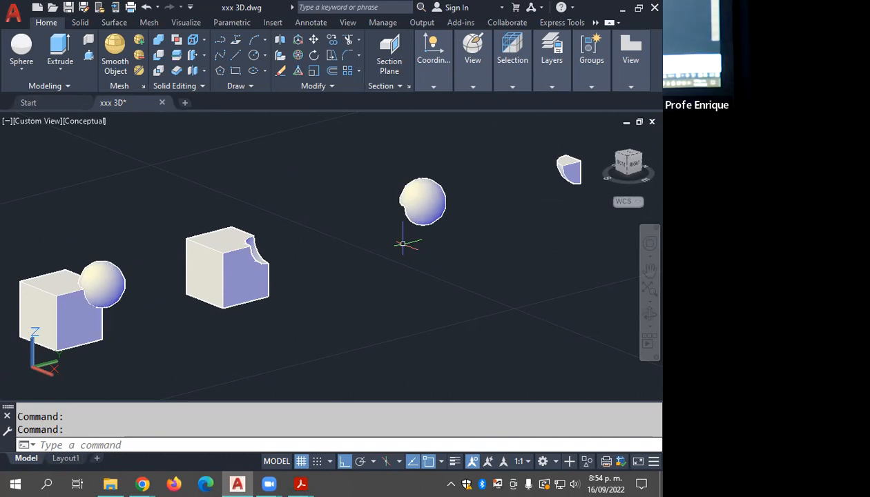
# Step: Undo the view changes, the Conceptual visual style and the intersection of the fourth pair
pyautogui.hotkey('ctrl', 'z')
pyautogui.hotkey('ctrl', 'z')
pyautogui.hotkey('ctrl', 'z')
pyautogui.hotkey('ctrl', 'z')
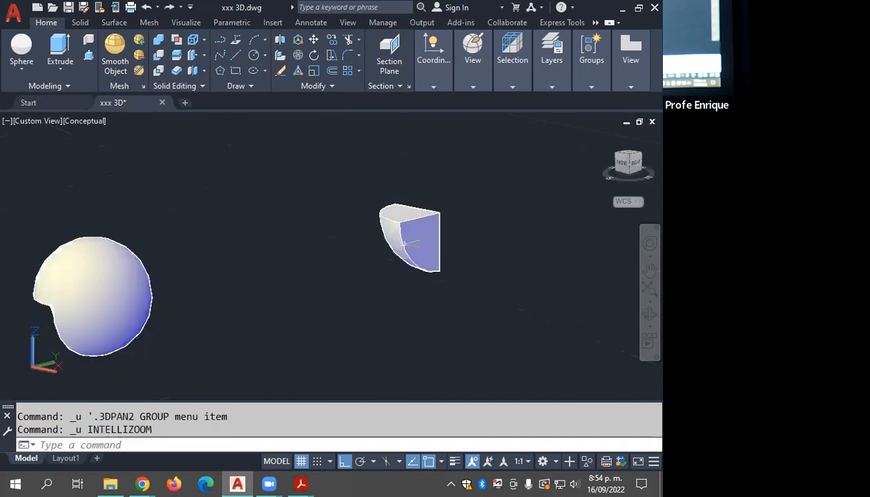
pyautogui.hotkey('ctrl', 'z')
pyautogui.hotkey('ctrl', 'z')
pyautogui.click(403, 242)
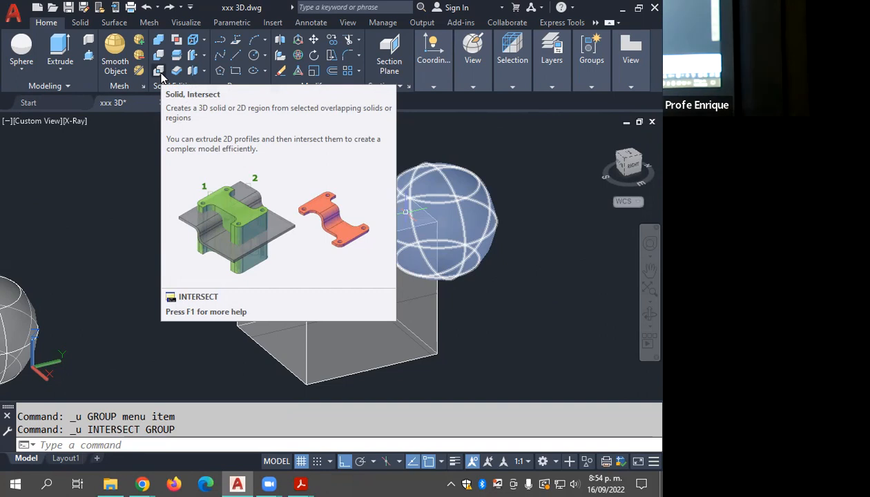
# Step: Intersect the fourth pair's cube and sphere again
pyautogui.click(158, 71)
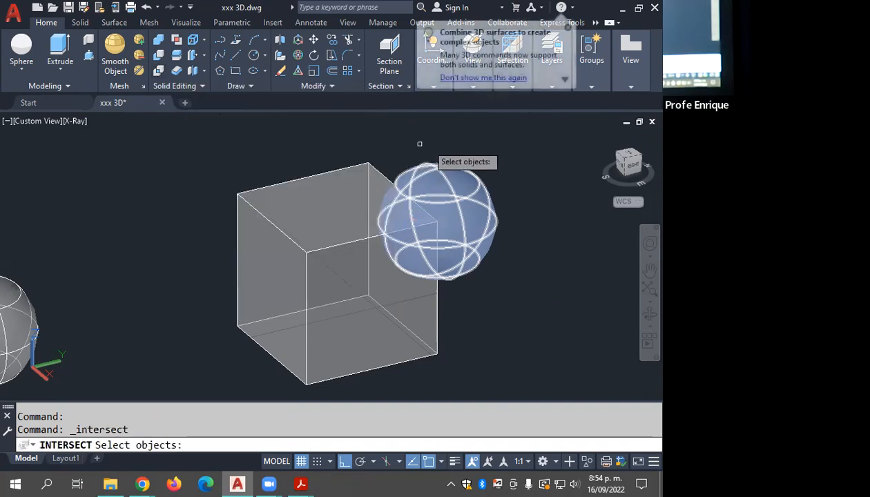
pyautogui.click(509, 137)
pyautogui.click(274, 315)
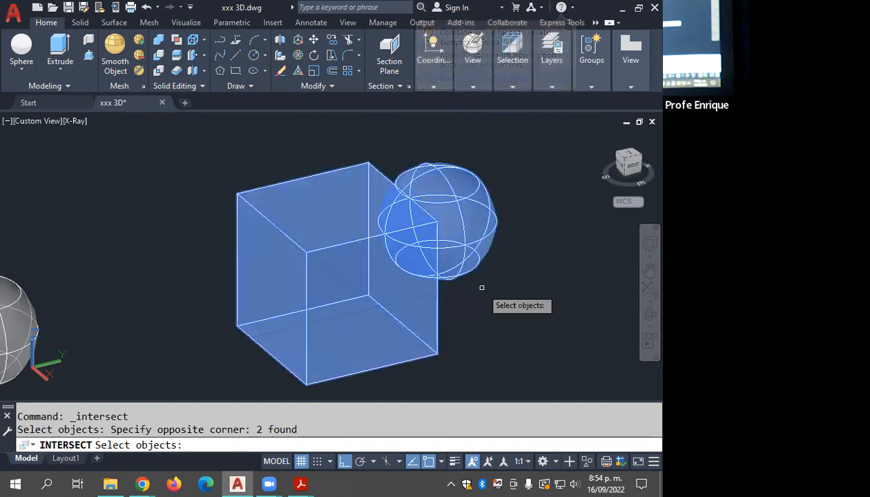
pyautogui.press('Return')
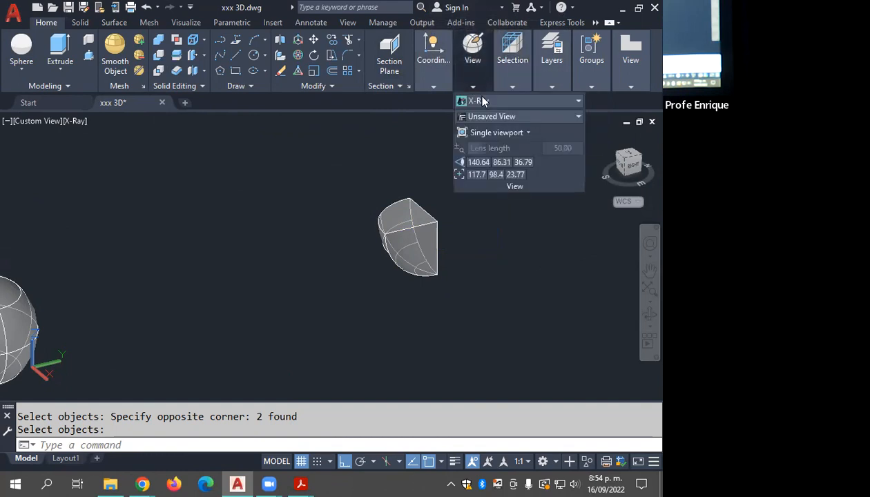
# Step: Apply the Conceptual visual style and compare the union, both subtractions and the intersection along the row
pyautogui.click(483, 101)
pyautogui.click(511, 128)
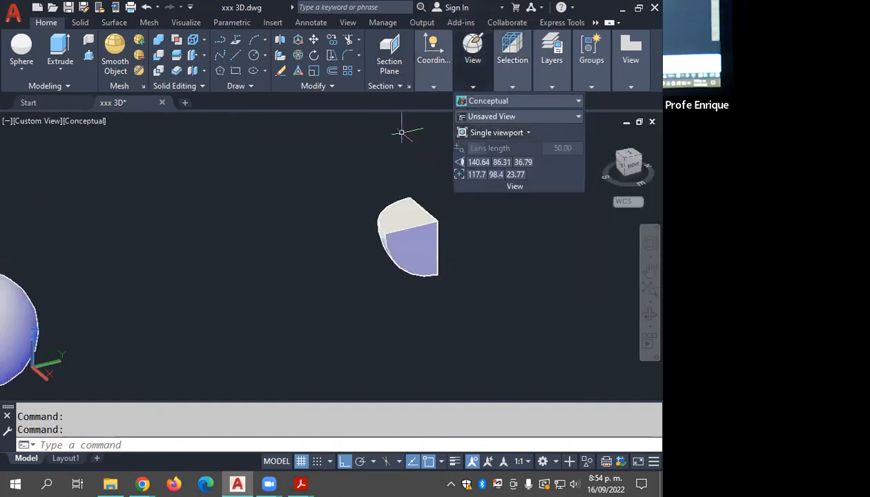
pyautogui.keyDown('shift'); pyautogui.moveTo(375, 181); pyautogui.dragTo(496, 199, button='middle'); pyautogui.keyUp('shift')
pyautogui.scroll(-2, 496, 198)
pyautogui.moveTo(505, 230); pyautogui.dragTo(393, 253, button='middle')
pyautogui.moveTo(494, 253); pyautogui.dragTo(257, 217, button='middle')
pyautogui.scroll(-5, 323, 207)
pyautogui.keyDown('shift'); pyautogui.moveTo(494, 219); pyautogui.dragTo(397, 242, button='middle'); pyautogui.keyUp('shift')
pyautogui.scroll(5, 556, 268)
pyautogui.keyDown('shift'); pyautogui.moveTo(550, 251); pyautogui.dragTo(435, 257, button='middle'); pyautogui.keyUp('shift')
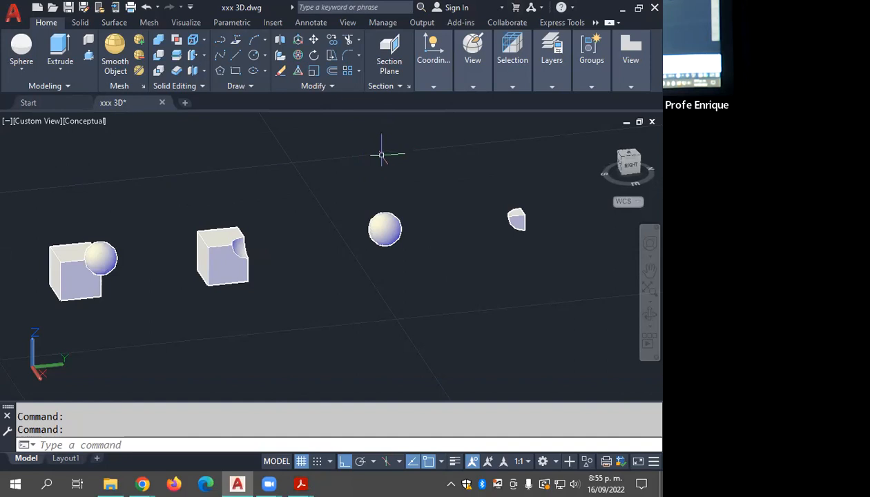
# Step: Set the view to SW Isometric, reset the UCS to World and frame the row of solids
pyautogui.press('Escape')
pyautogui.click(342, 150)
pyautogui.press('Escape')
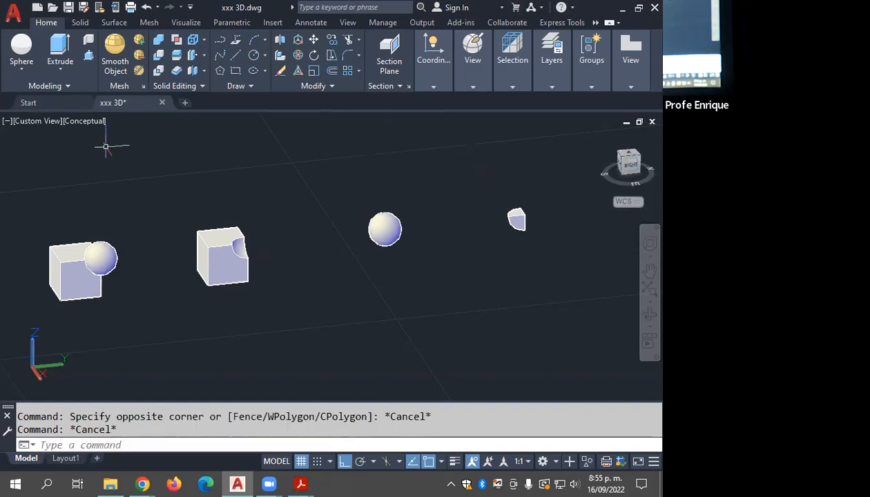
pyautogui.click(38, 121)
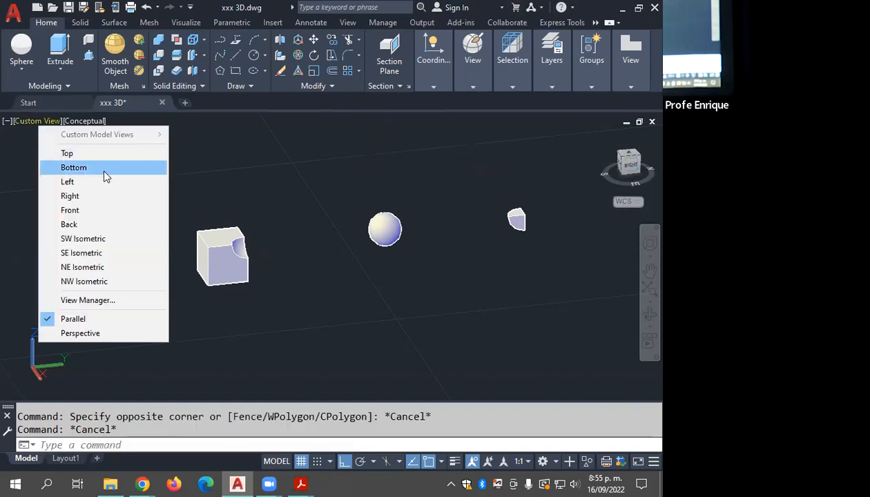
pyautogui.click(101, 242)
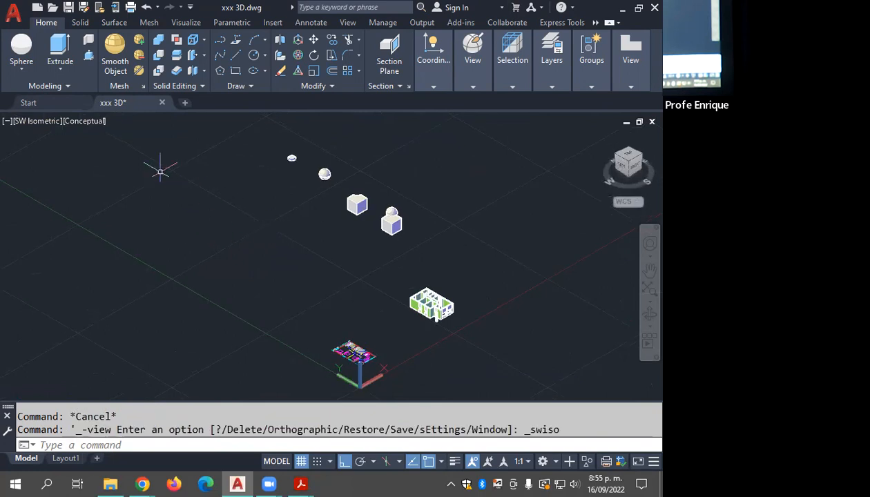
pyautogui.rightClick(369, 380)
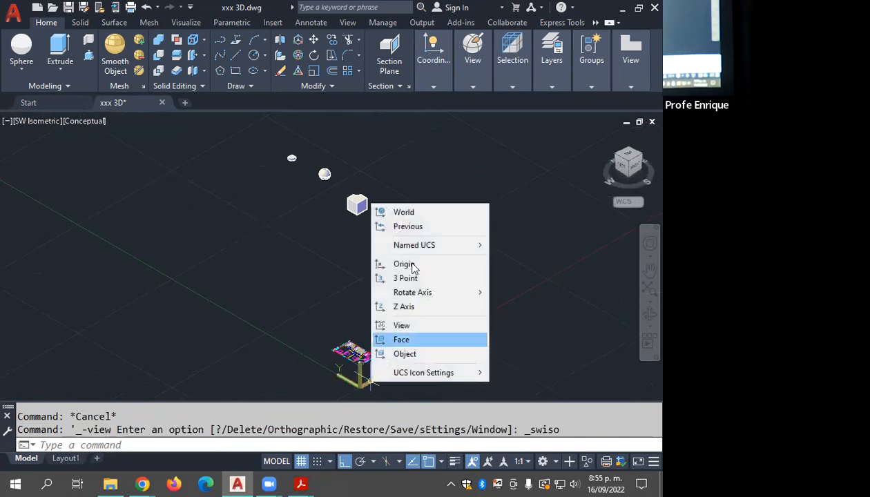
pyautogui.click(425, 215)
pyautogui.press('Escape')
pyautogui.scroll(2, 355, 203)
pyautogui.moveTo(366, 202); pyautogui.dragTo(360, 247, button='middle')
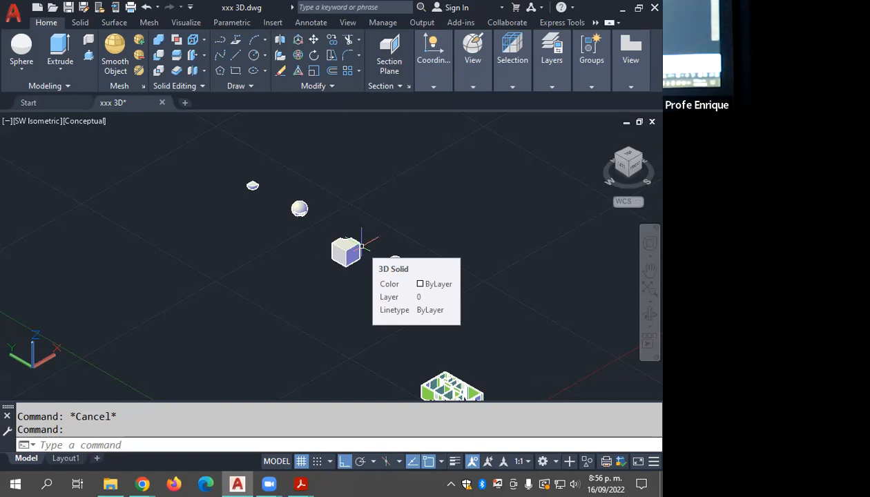
# Step: Review the default gizmo choices for selected objects without changing the setting
pyautogui.click(514, 87)
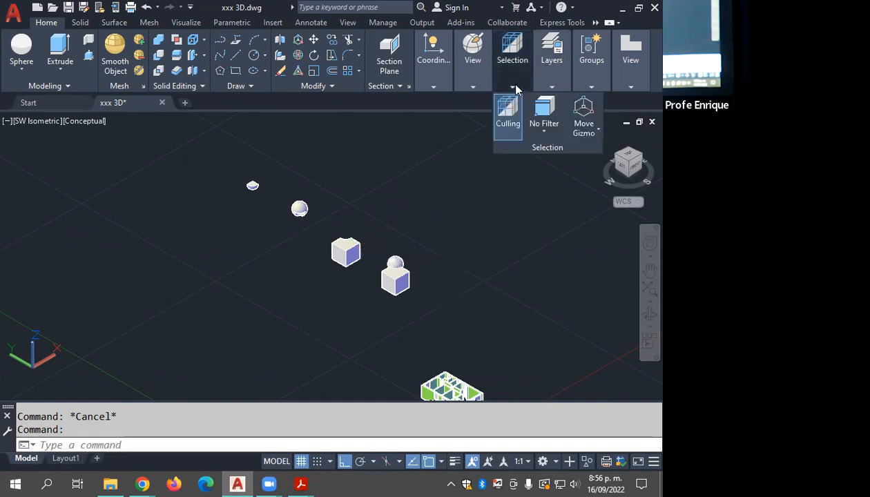
pyautogui.click(596, 131)
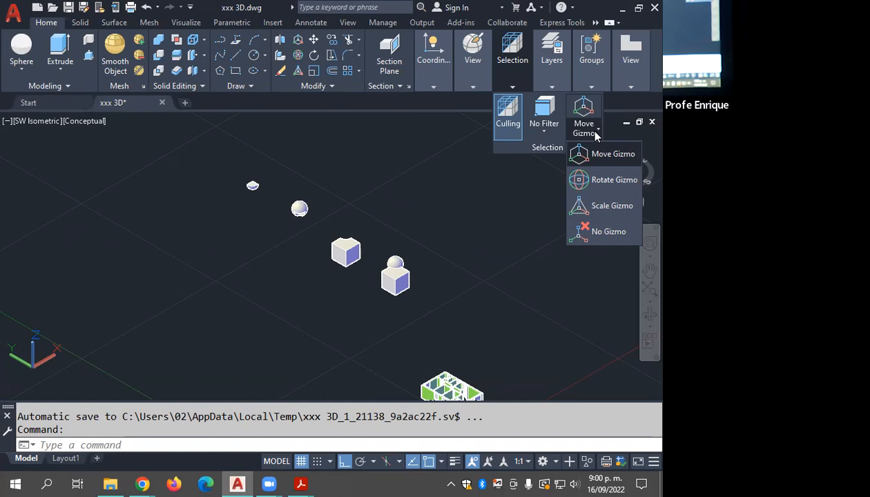
pyautogui.press('Escape')
pyautogui.press('Escape')
pyautogui.press('Escape')
# Step: Set the visual style to 2D Wireframe and view the united cube and sphere up close
pyautogui.moveTo(478, 72)
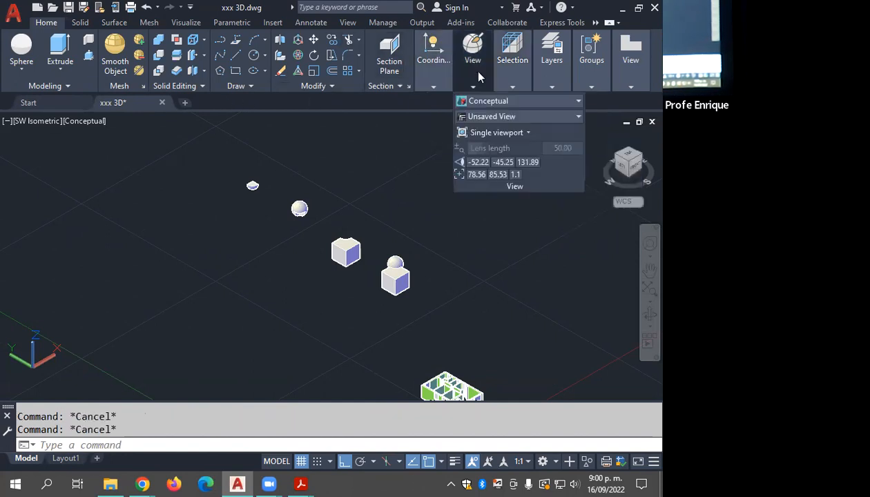
pyautogui.click(477, 100)
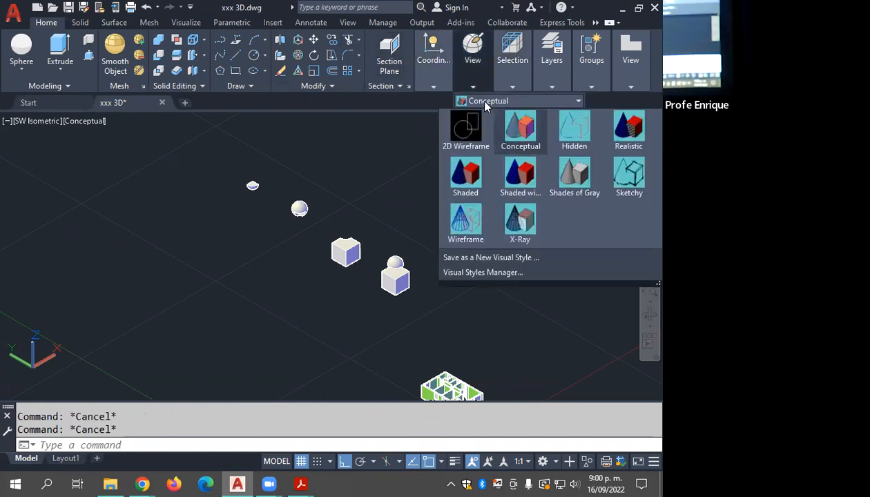
pyautogui.click(464, 135)
pyautogui.scroll(4, 375, 279)
pyautogui.moveTo(336, 232); pyautogui.dragTo(407, 238, button='middle')
pyautogui.scroll(-2, 406, 239)
pyautogui.moveTo(489, 231); pyautogui.dragTo(190, 193, button='middle')
pyautogui.scroll(4, 215, 196)
pyautogui.moveTo(259, 220); pyautogui.dragTo(219, 232, button='middle')
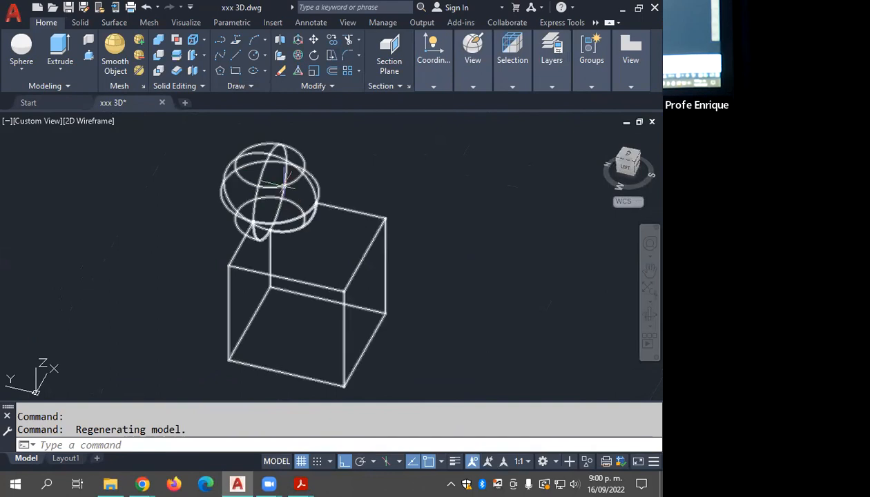
# Step: Apply the Conceptual visual style to the view of the united cube and sphere and clear the selection
pyautogui.click(274, 179)
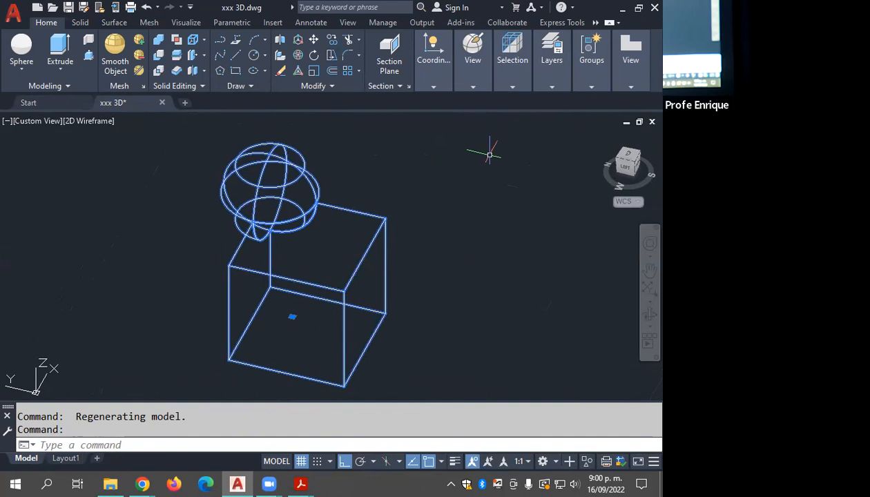
pyautogui.moveTo(489, 75)
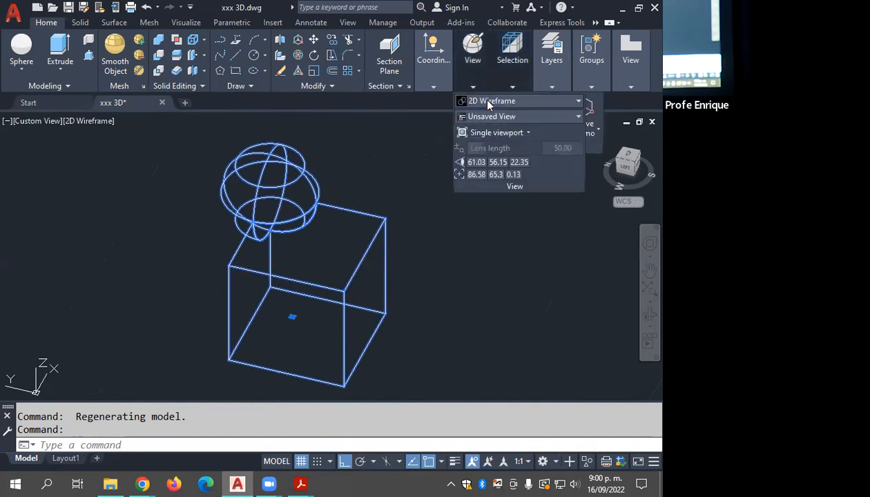
pyautogui.click(483, 101)
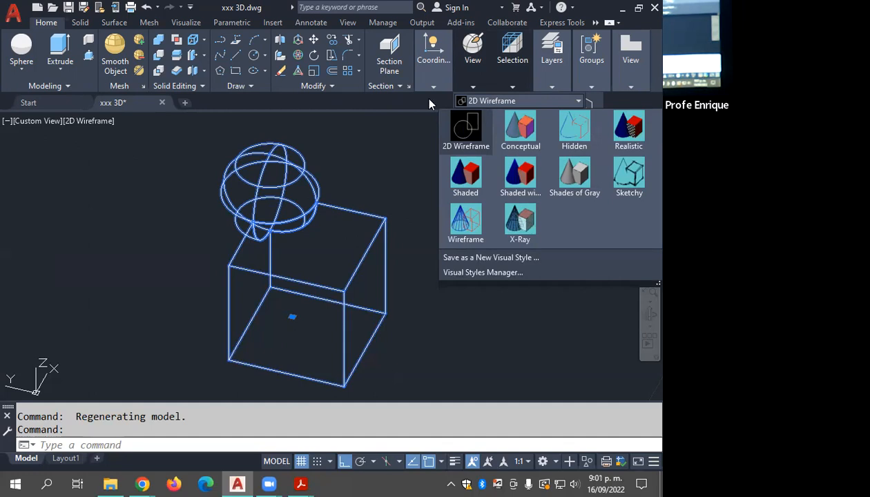
pyautogui.click(520, 125)
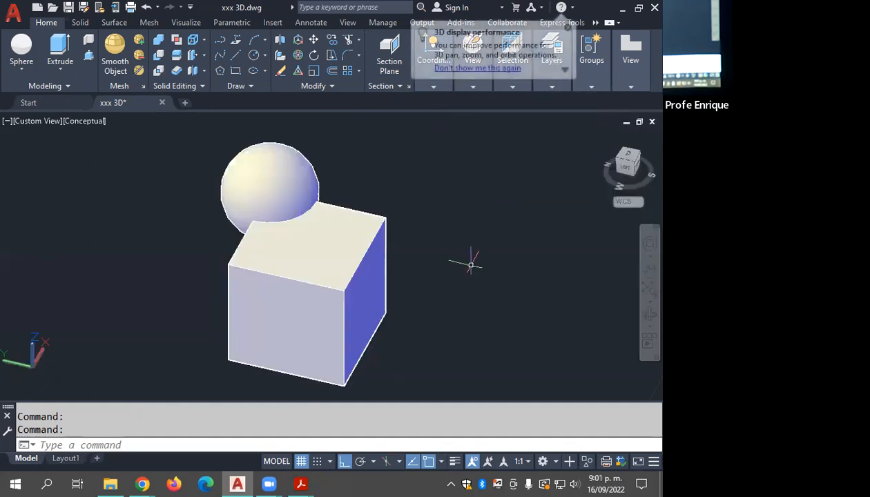
pyautogui.press('Escape')
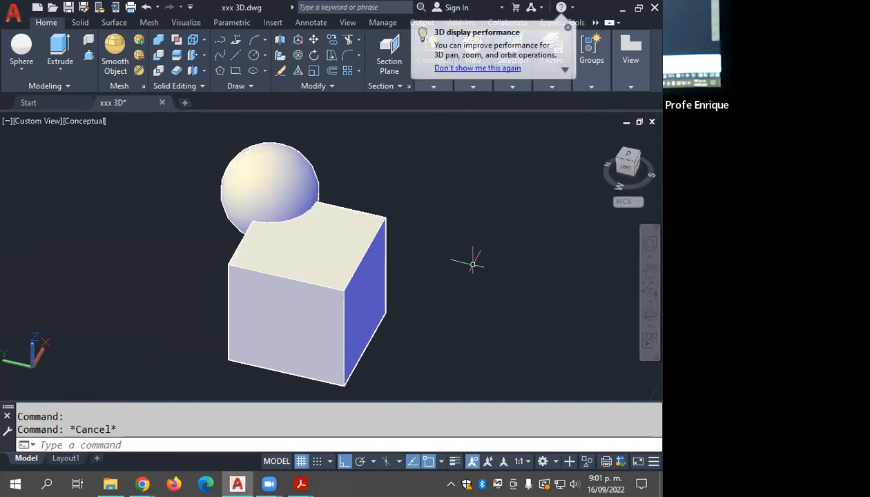
# Step: Move the united solid in the negative X direction with the move gizmo, turning Ortho off during the move
pyautogui.click(362, 254)
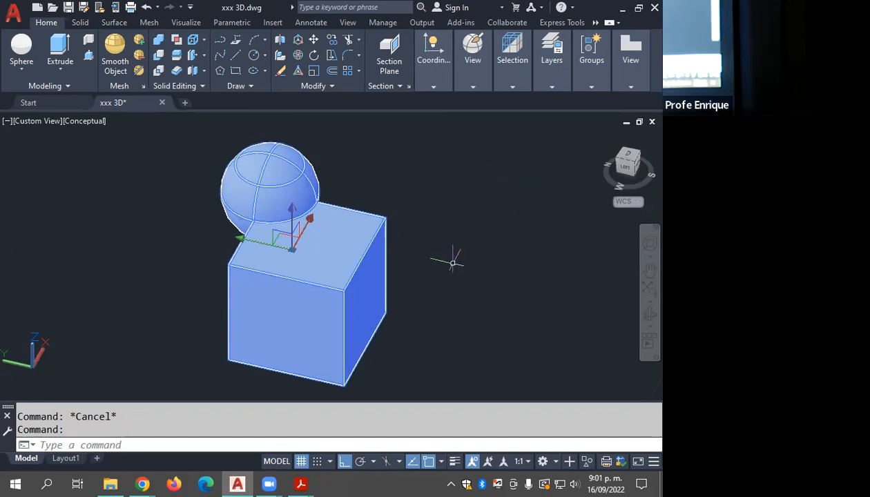
pyautogui.moveTo(456, 287)
pyautogui.keyDown('shift'); pyautogui.mouseDown(button='middle')
pyautogui.moveTo(426, 311)
pyautogui.moveTo(403, 310)
pyautogui.moveTo(457, 291)
pyautogui.mouseUp(button='middle'); pyautogui.keyUp('shift')
pyautogui.scroll(2, 412, 281)
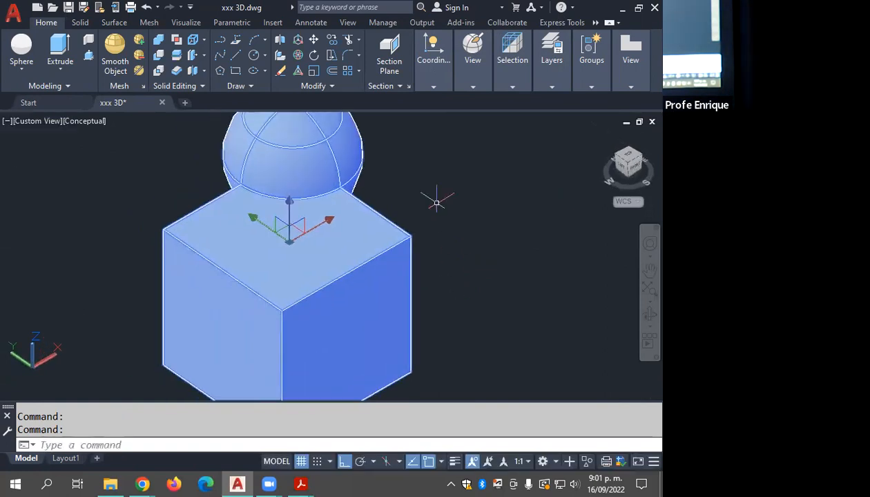
pyautogui.click(323, 227)
pyautogui.scroll(-2, 303, 229)
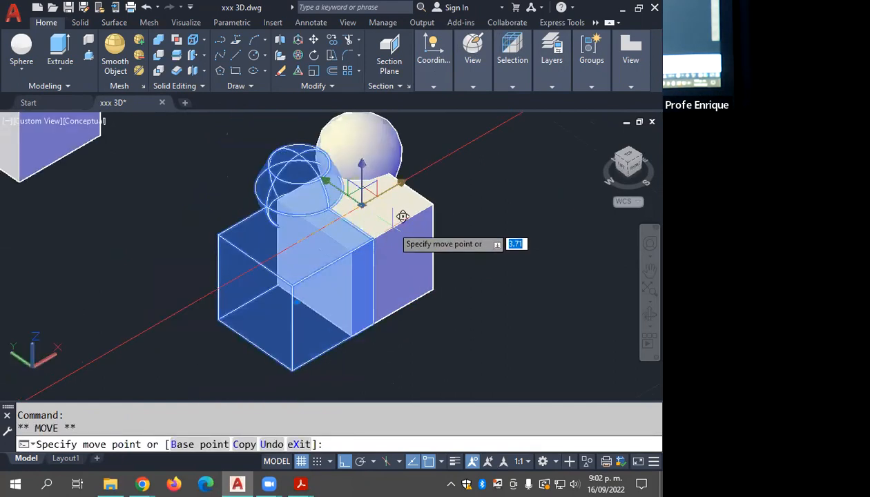
pyautogui.scroll(-3, 442, 213)
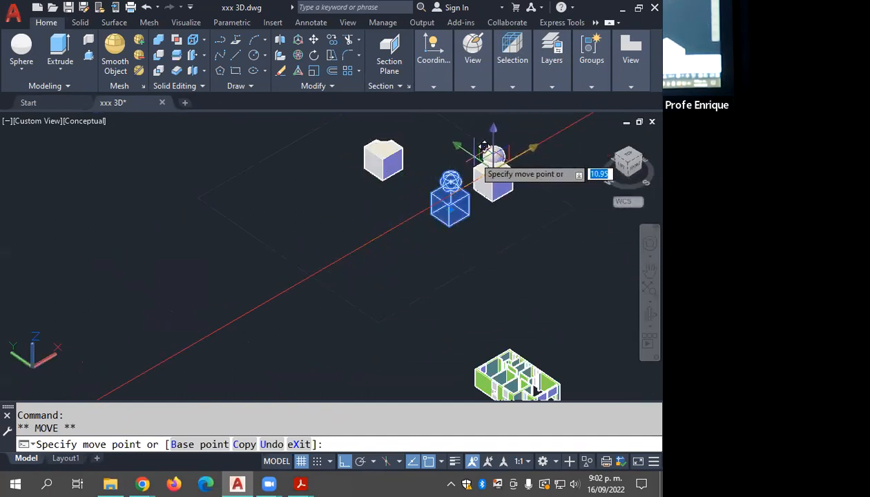
pyautogui.press('F8')
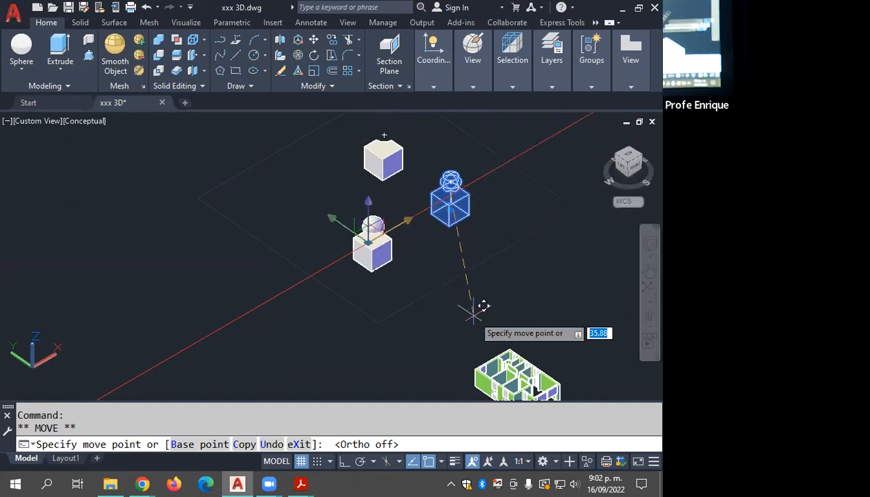
pyautogui.click(312, 345)
pyautogui.moveTo(346, 341); pyautogui.dragTo(391, 316, button='middle')
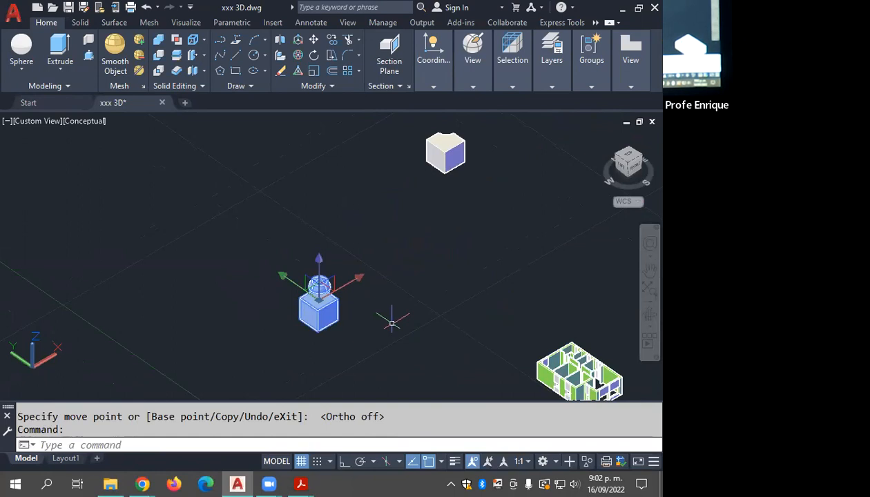
# Step: Move the united solid in the positive Y direction and up along Z with the move gizmo, and deselect it
pyautogui.click(285, 282)
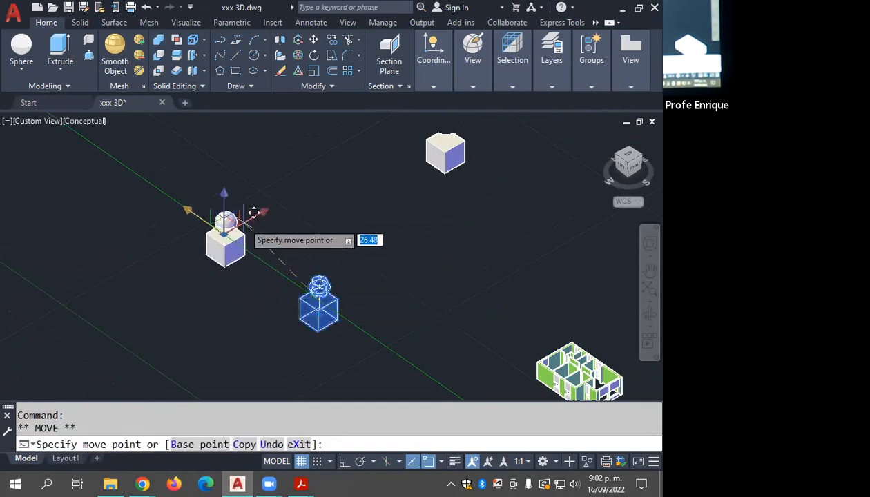
pyautogui.click(197, 220)
pyautogui.click(220, 200)
pyautogui.click(261, 176)
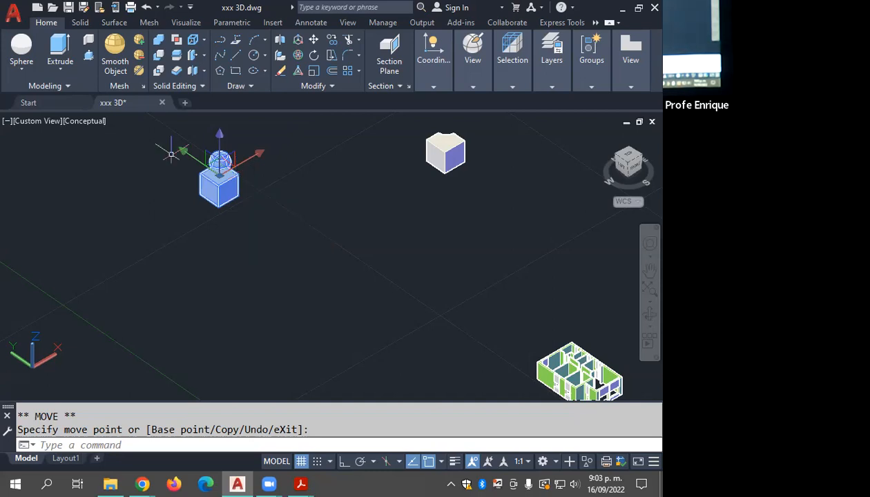
pyautogui.scroll(3, 182, 129)
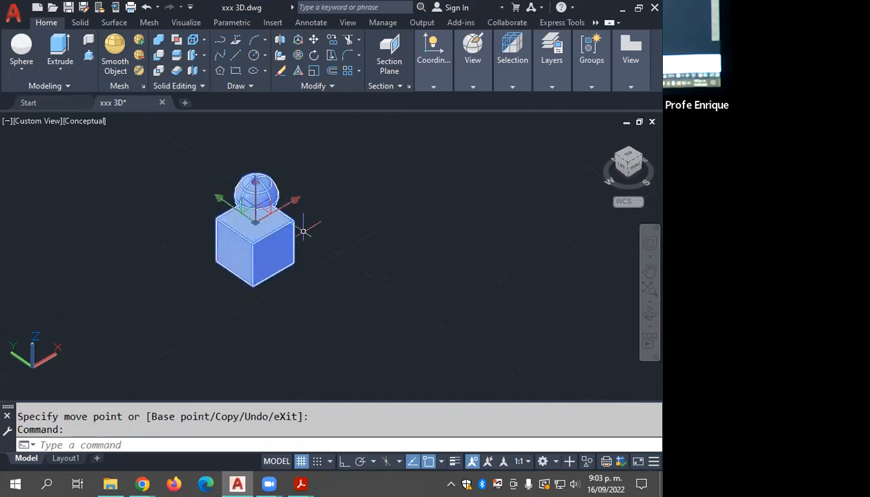
pyautogui.press('Escape')
pyautogui.press('Escape')
# Step: Set the default gizmo for selected objects to Rotate Gizmo
pyautogui.moveTo(518, 89)
pyautogui.click(586, 131)
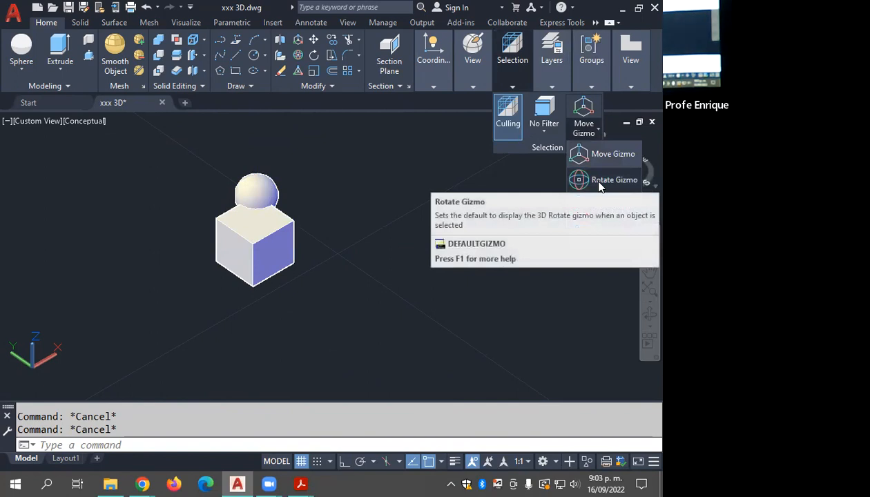
pyautogui.click(599, 181)
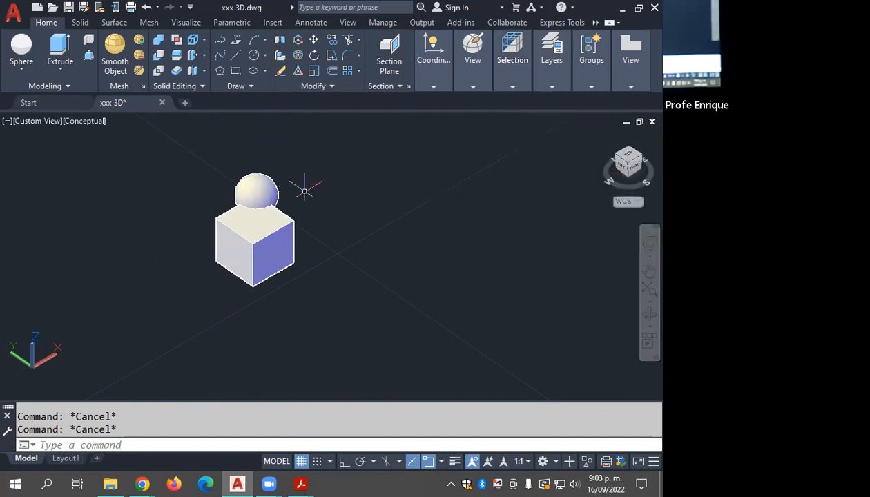
# Step: Rotate the united solid freehand about the X, Y and Z axes with the rotate gizmo, and deselect it
pyautogui.click(274, 232)
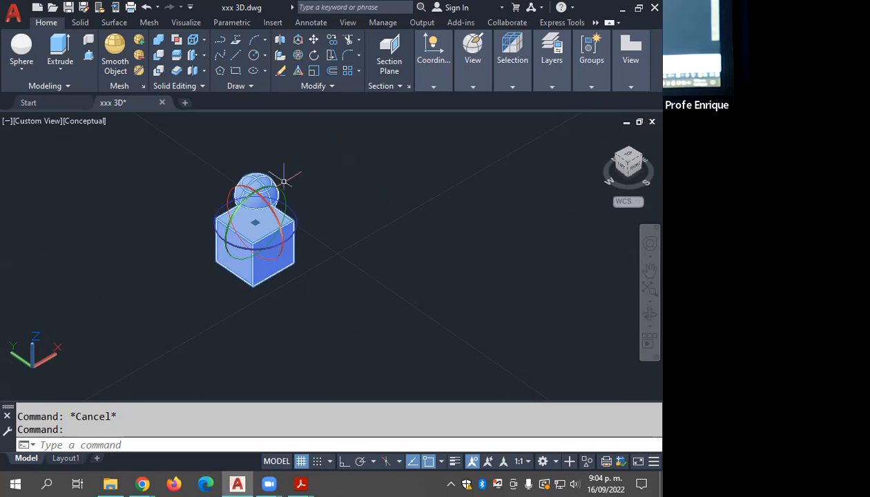
pyautogui.moveTo(277, 216)
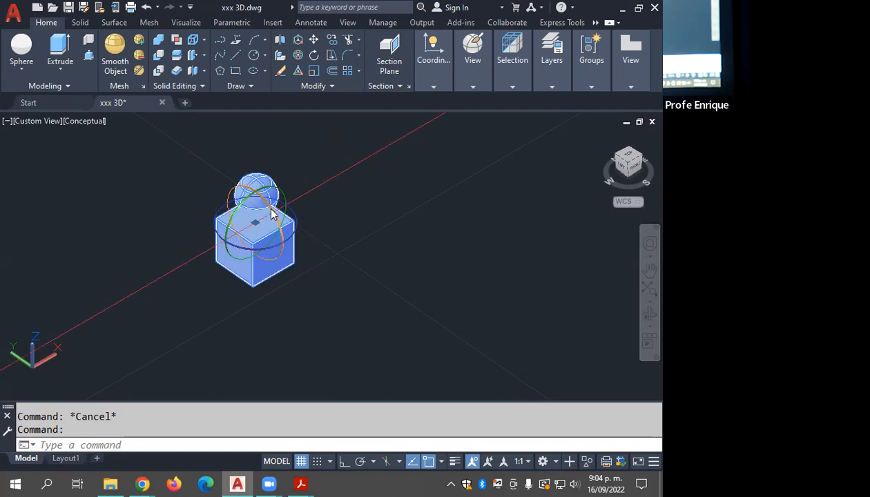
pyautogui.click(271, 214)
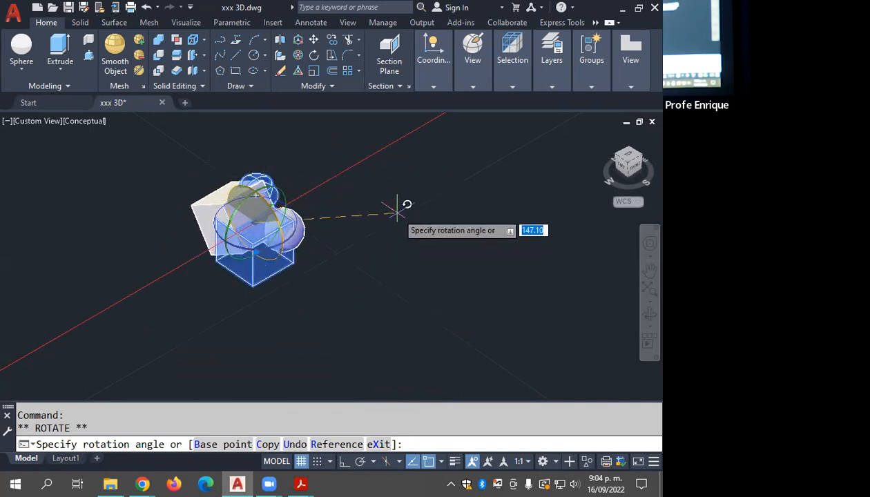
pyautogui.click(341, 217)
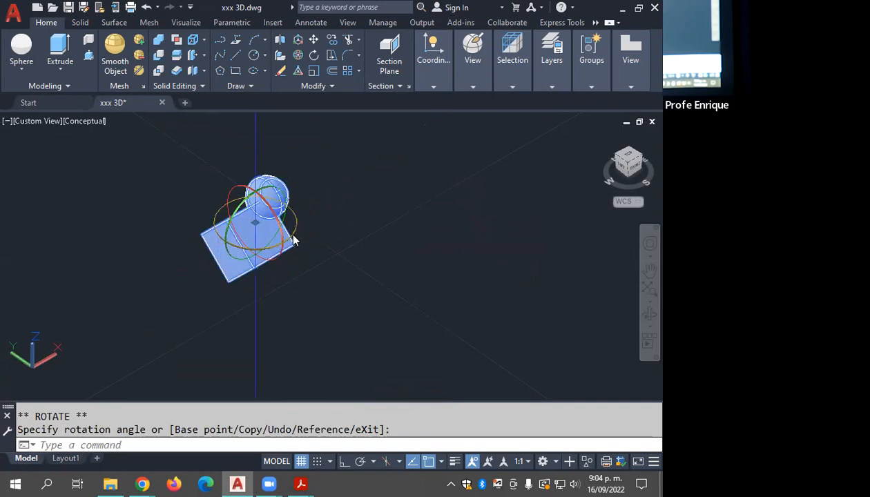
pyautogui.click(245, 202)
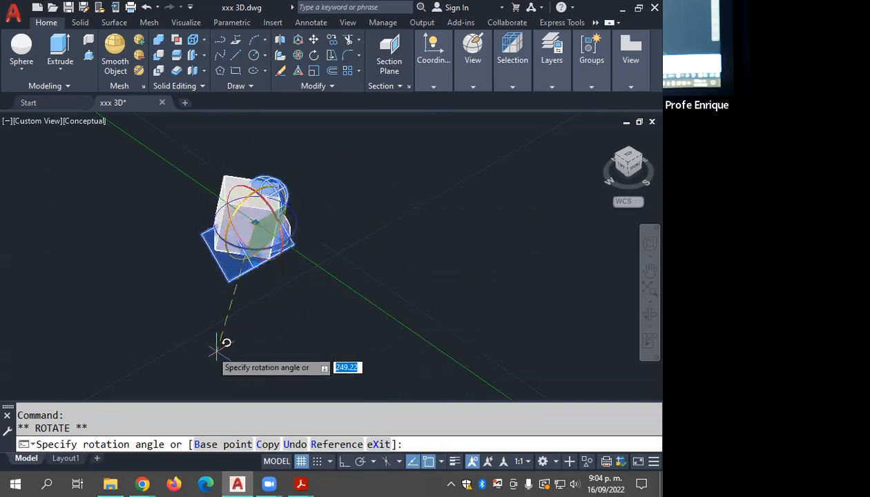
pyautogui.click(401, 171)
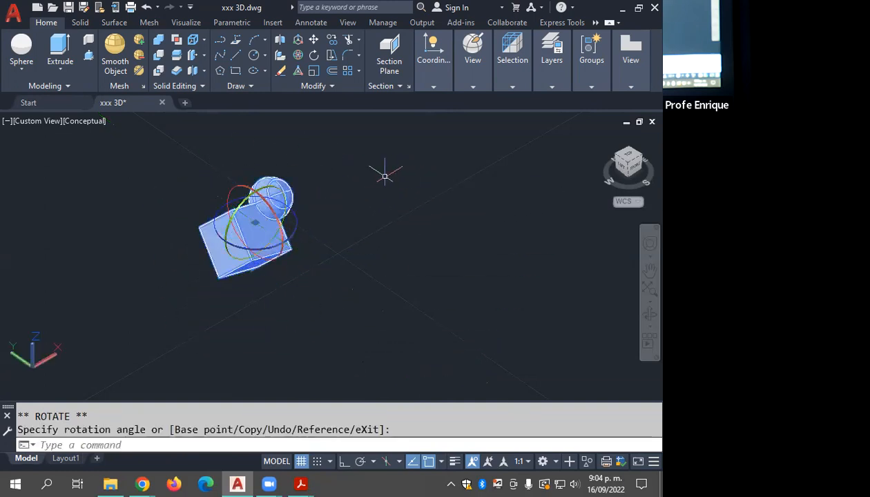
pyautogui.click(294, 238)
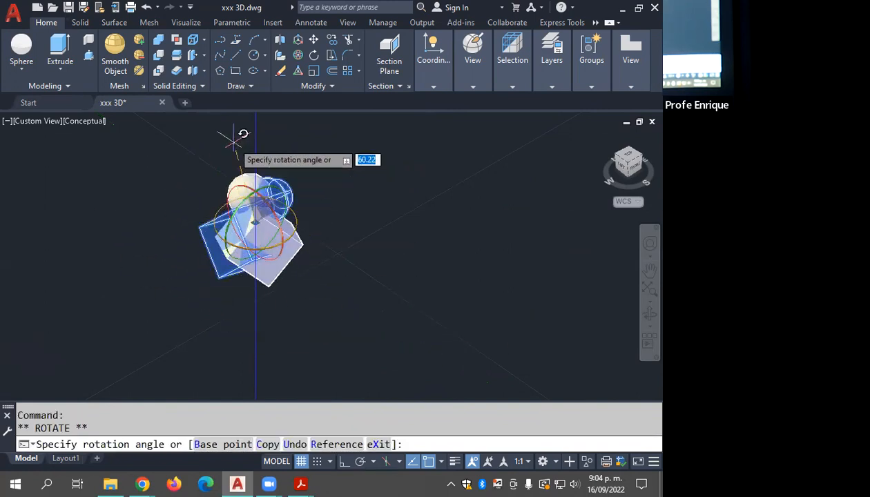
pyautogui.click(388, 254)
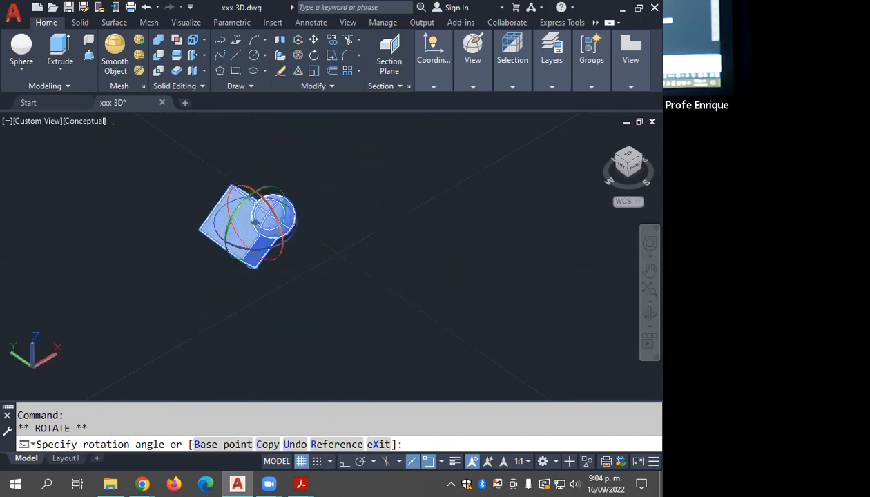
pyautogui.press('Escape')
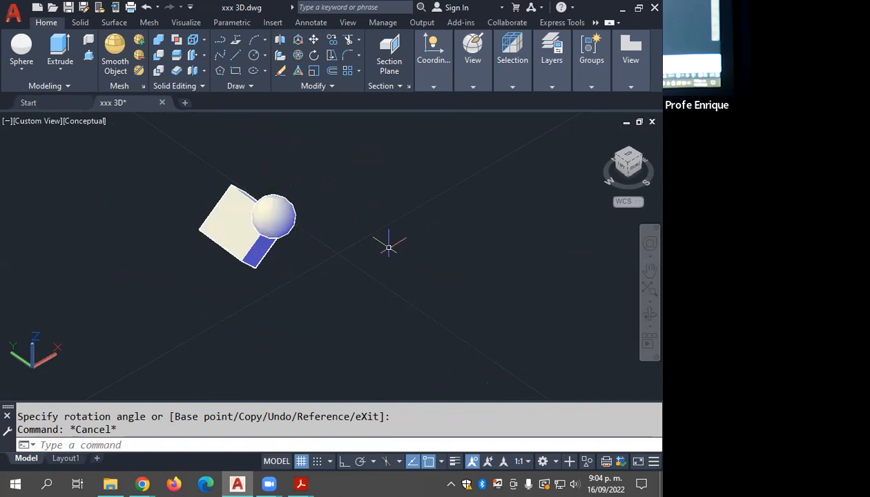
# Step: Set the default gizmo for selected objects back to Move Gizmo
pyautogui.click(552, 68)
pyautogui.click(512, 62)
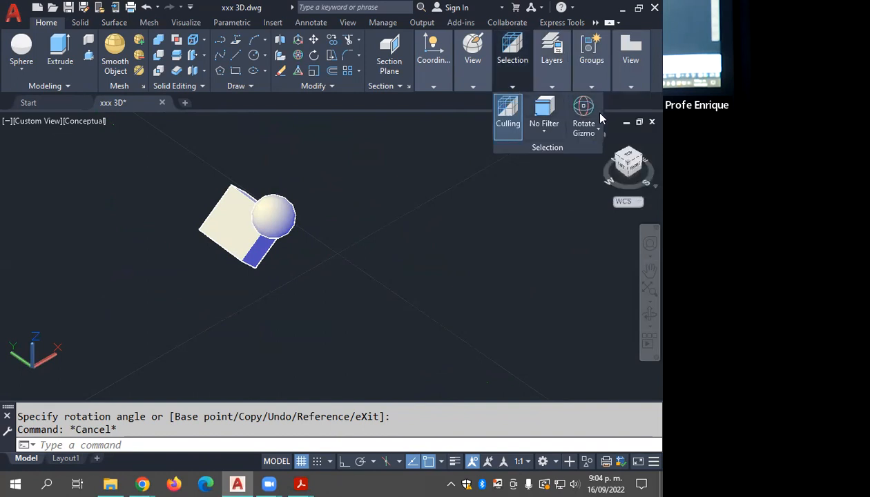
pyautogui.click(583, 127)
pyautogui.click(611, 155)
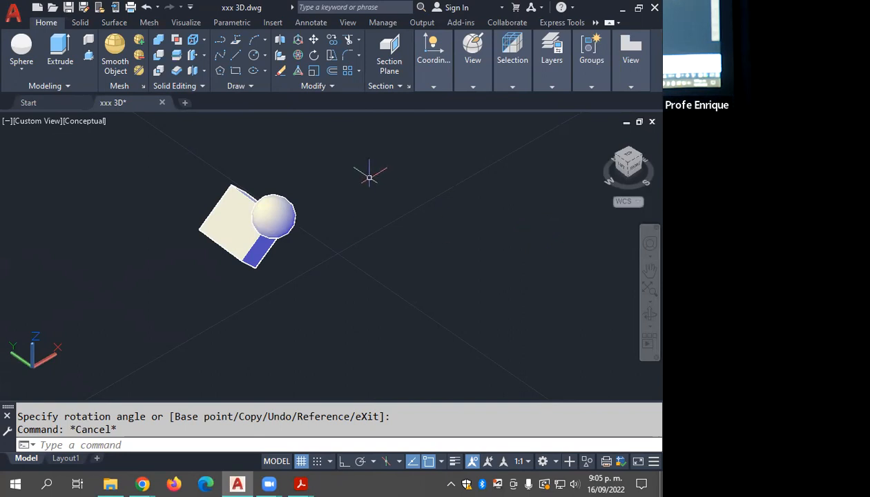
# Step: Undo the gizmo rotations and moves of the united solid to return it to the row of solids
pyautogui.press('Escape')
pyautogui.moveTo(311, 241); pyautogui.dragTo(334, 235, button='middle')
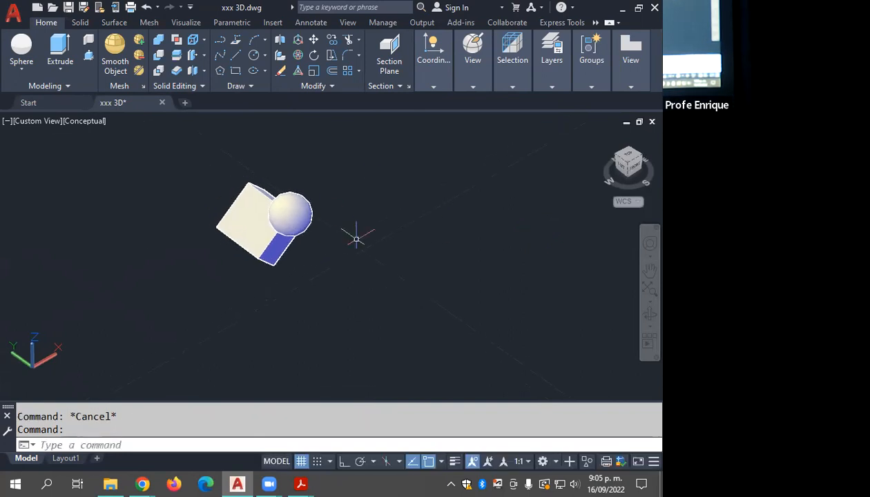
pyautogui.hotkey('ctrl', 'z')
pyautogui.hotkey('ctrl', 'z')
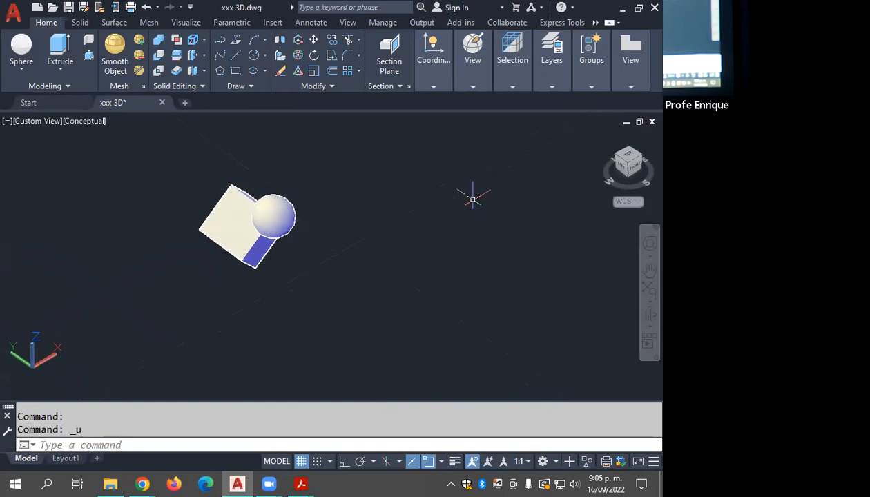
pyautogui.hotkey('ctrl', 'z')
pyautogui.hotkey('ctrl', 'z')
pyautogui.hotkey('ctrl', 'z')
pyautogui.hotkey('ctrl', 'z')
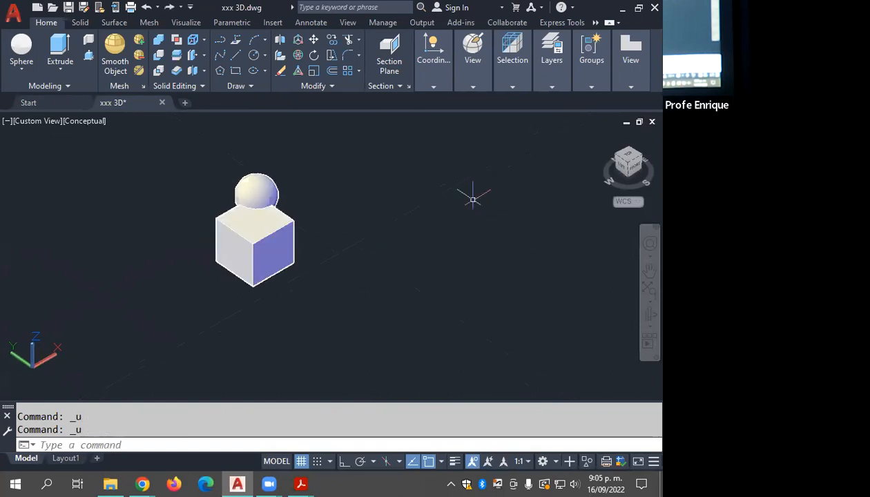
pyautogui.hotkey('ctrl', 'z')
pyautogui.hotkey('ctrl', 'z')
pyautogui.hotkey('ctrl', 'z')
pyautogui.hotkey('ctrl', 'z')
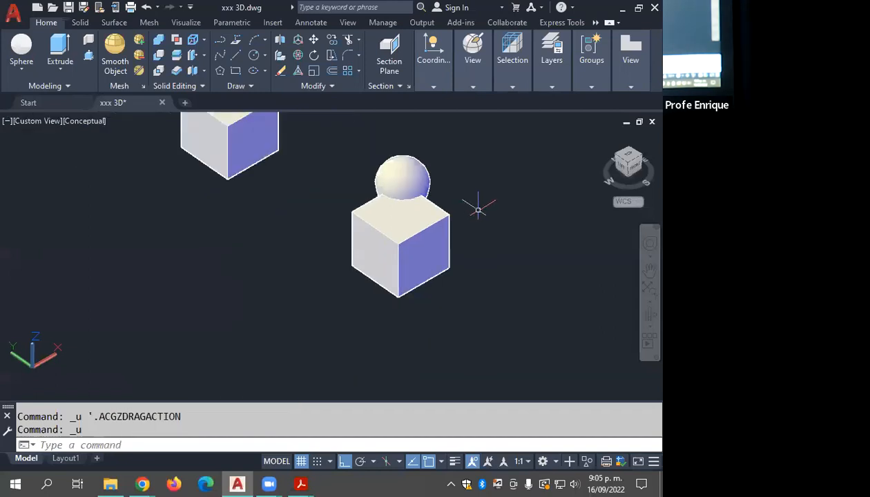
# Step: Switch to the Top view and erase the row of four cube-and-sphere solids, keeping the house plan and building model
pyautogui.scroll(-6, 469, 241)
pyautogui.keyDown('shift'); pyautogui.moveTo(468, 243); pyautogui.dragTo(428, 259, button='middle'); pyautogui.keyUp('shift')
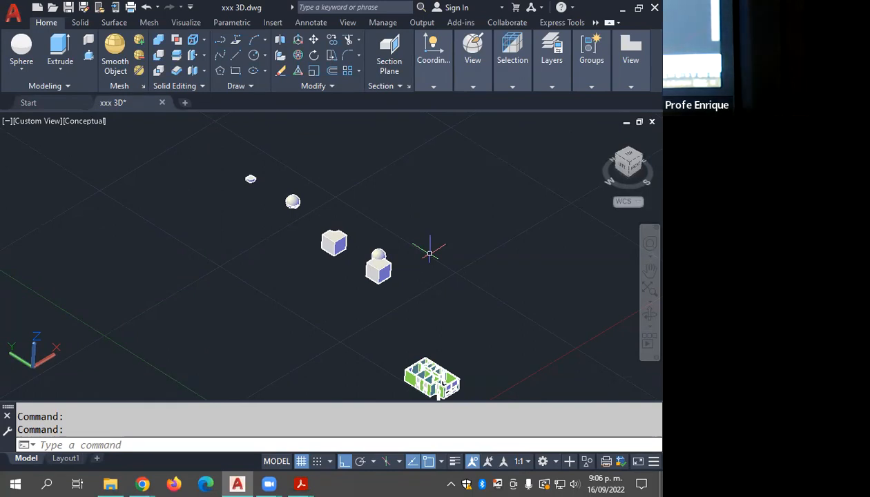
pyautogui.moveTo(392, 293); pyautogui.dragTo(392, 216, button='middle')
pyautogui.scroll(5, 472, 317)
pyautogui.scroll(10, 357, 290)
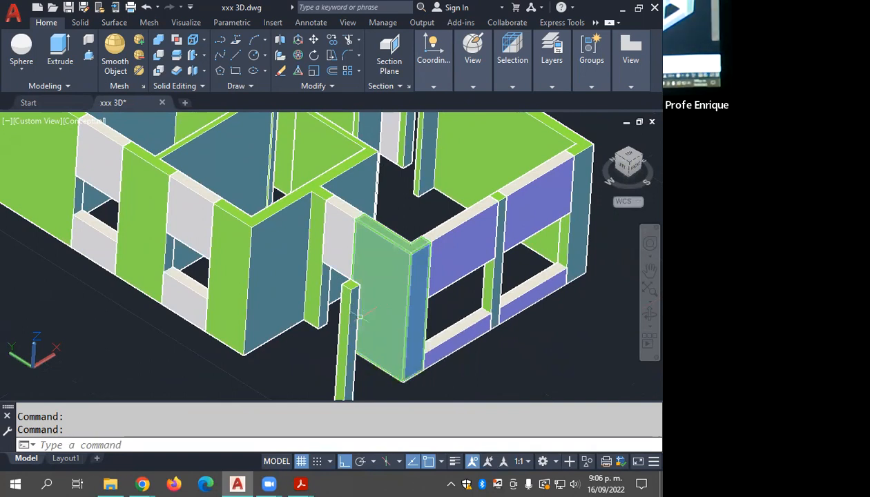
pyautogui.press('Escape')
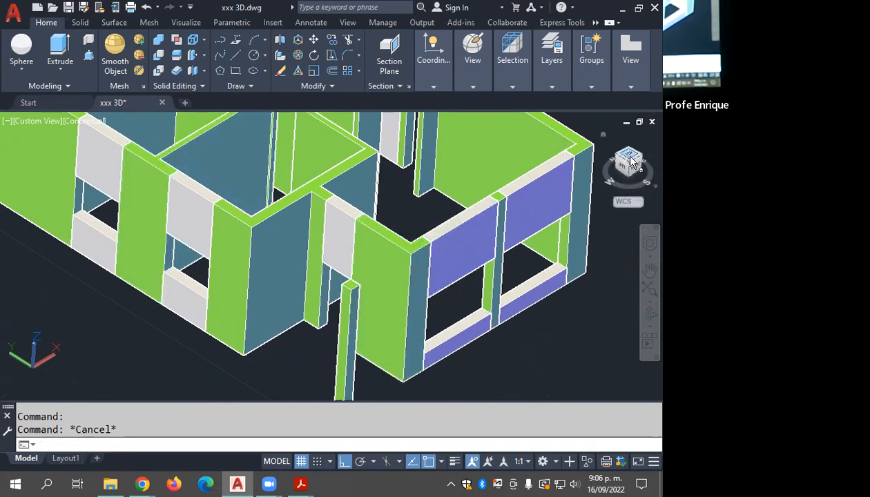
pyautogui.click(636, 153)
pyautogui.click(488, 117)
pyautogui.click(376, 283)
pyautogui.press('Delete')
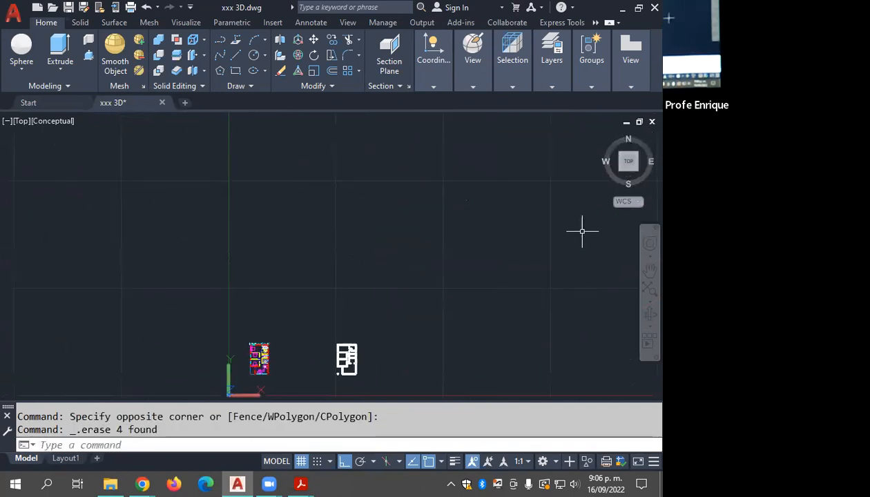
# Step: Measure the width of the door opening between the wall ends on the house floor plan with the DIST command
pyautogui.scroll(3, 468, 304)
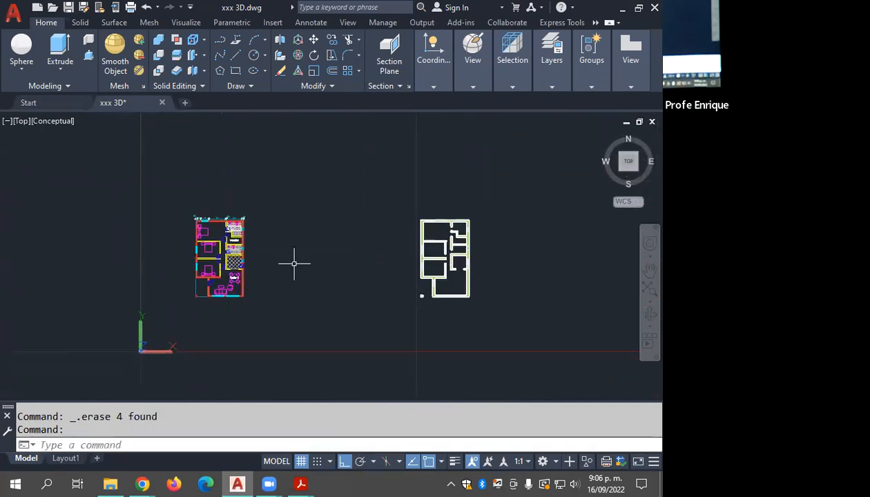
pyautogui.scroll(6, 374, 315)
pyautogui.scroll(5, 374, 315)
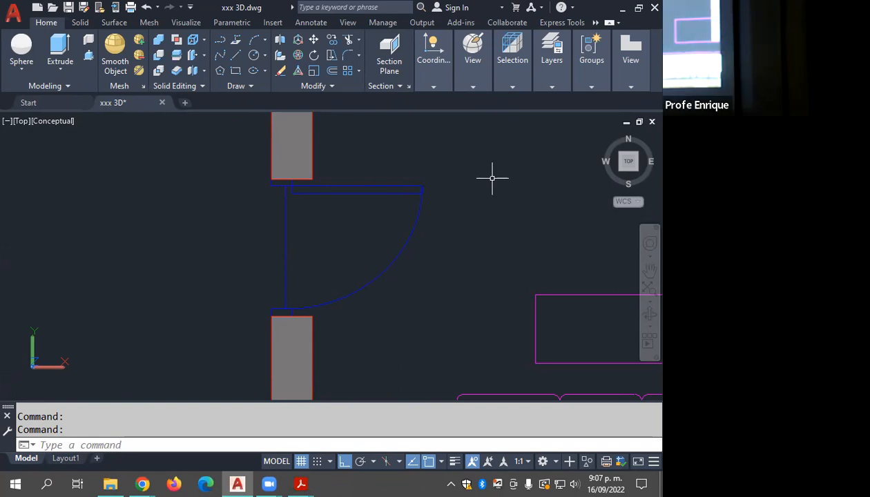
pyautogui.press('Escape')
pyautogui.write('DI')
pyautogui.press('Return')
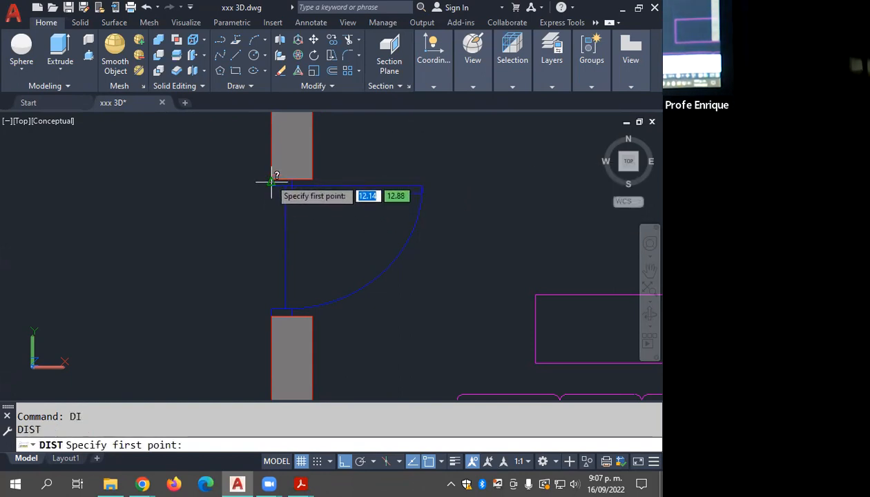
pyautogui.scroll(2, 271, 181)
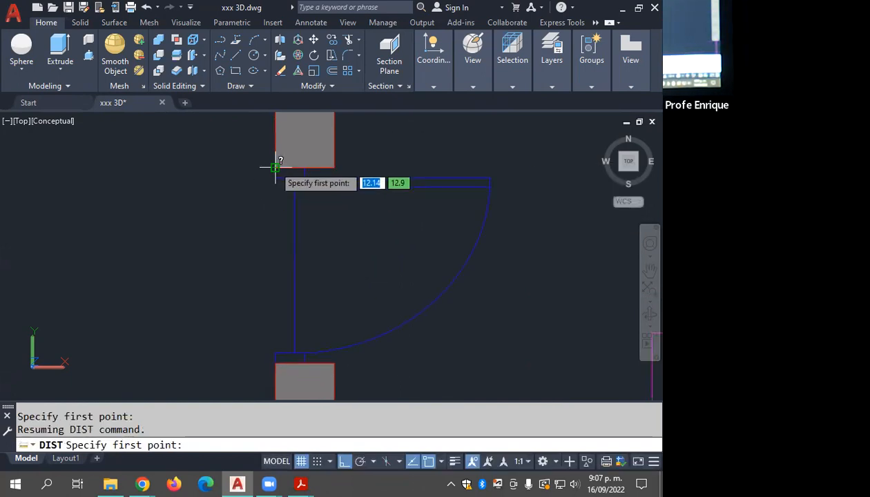
pyautogui.click(276, 168)
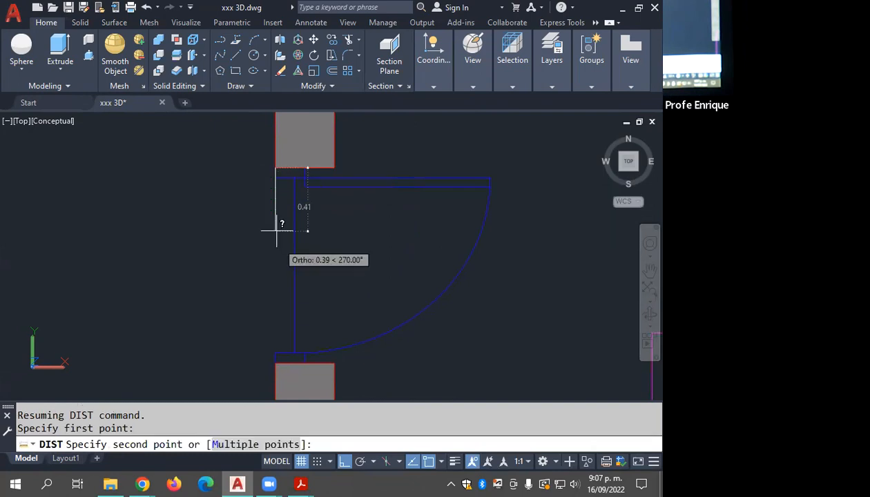
pyautogui.click(281, 354)
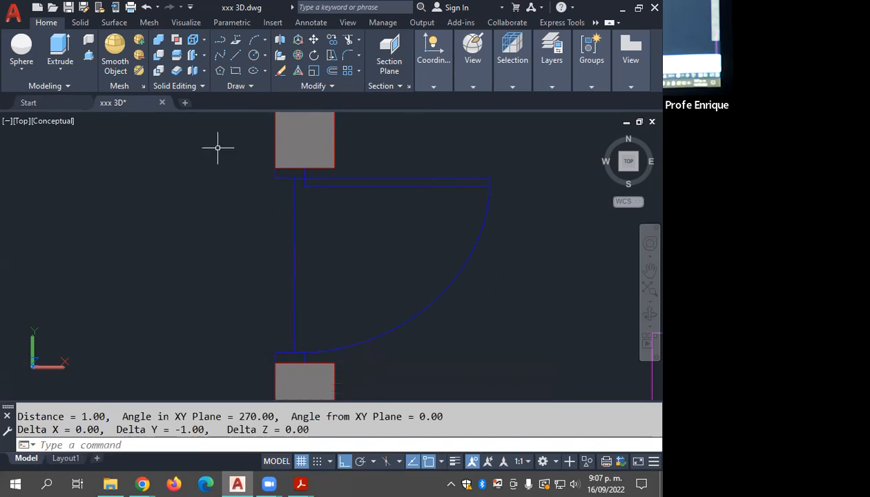
pyautogui.press('Escape')
# Step: Change the visual style of the plan view from Conceptual to 2D Wireframe
pyautogui.click(58, 124)
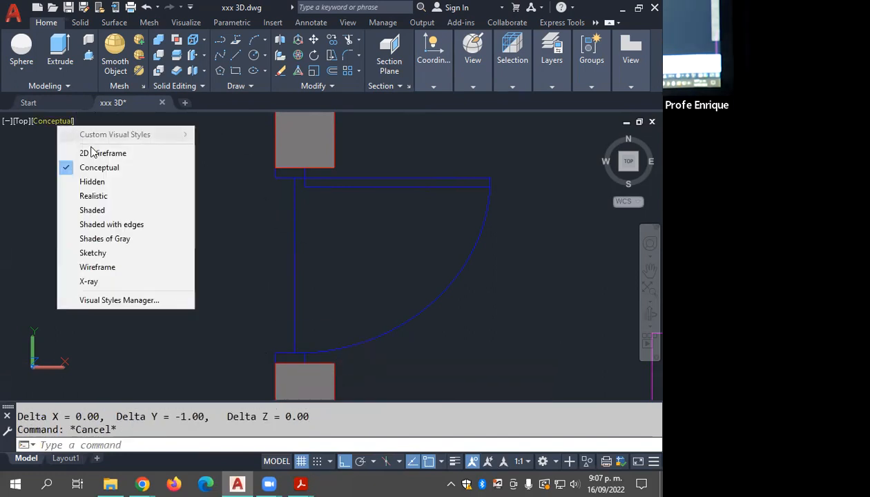
pyautogui.click(103, 153)
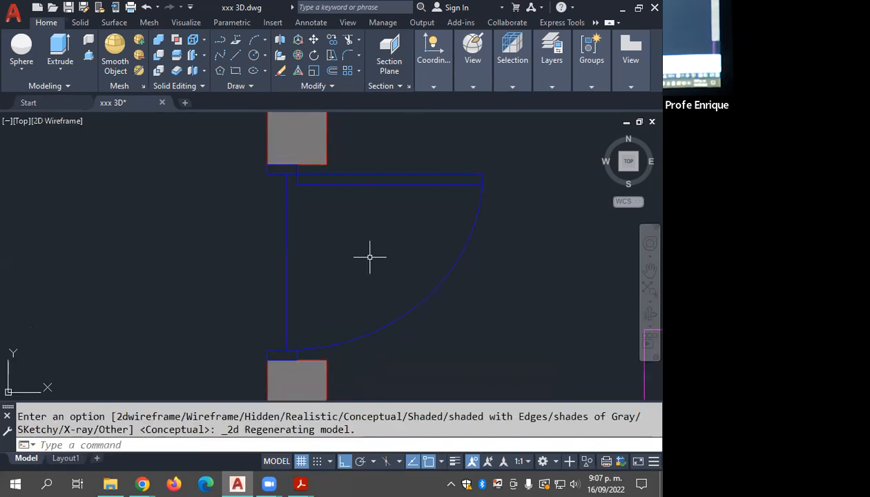
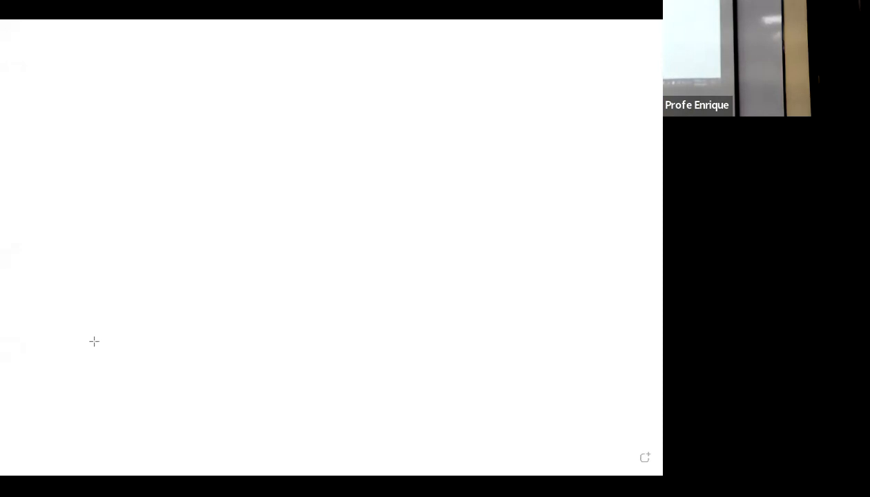
# Step: Sketch the outer outline of an isometric door frame with black straight lines on the whiteboard, including its top and side faces
pyautogui.moveTo(85, 374)
pyautogui.keyDown('shift'); pyautogui.mouseDown()
pyautogui.moveTo(115, 169)
pyautogui.moveTo(103, 119)
pyautogui.moveTo(175, 163)
pyautogui.moveTo(233, 183)
pyautogui.moveTo(218, 191)
pyautogui.mouseUp(); pyautogui.keyUp('shift')
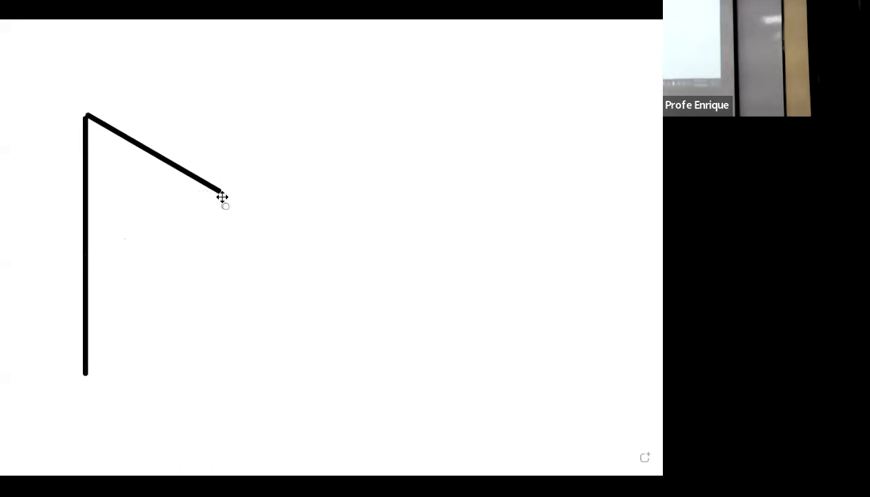
pyautogui.moveTo(218, 192)
pyautogui.keyDown('shift'); pyautogui.mouseDown()
pyautogui.moveTo(198, 352)
pyautogui.moveTo(203, 436)
pyautogui.mouseUp(); pyautogui.keyUp('shift')
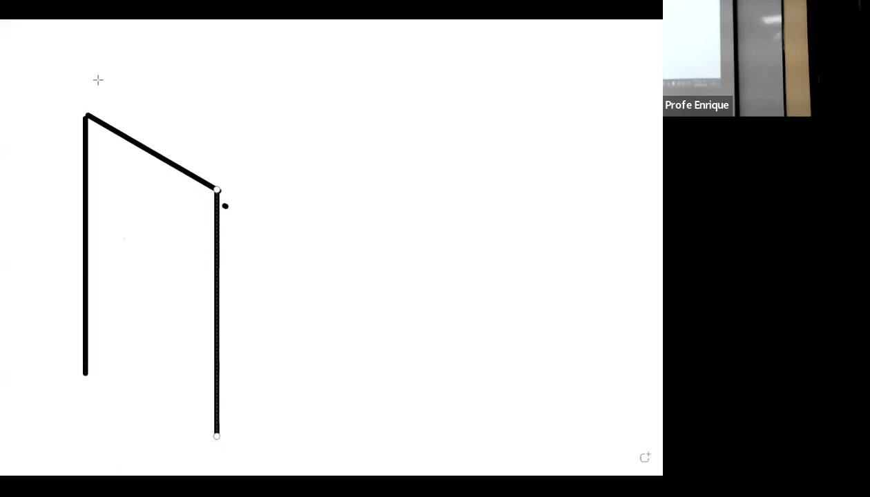
pyautogui.keyDown('shift'); pyautogui.moveTo(88, 115); pyautogui.dragTo(130, 90); pyautogui.keyUp('shift')
pyautogui.keyDown('shift'); pyautogui.moveTo(218, 191); pyautogui.dragTo(255, 170); pyautogui.keyUp('shift')
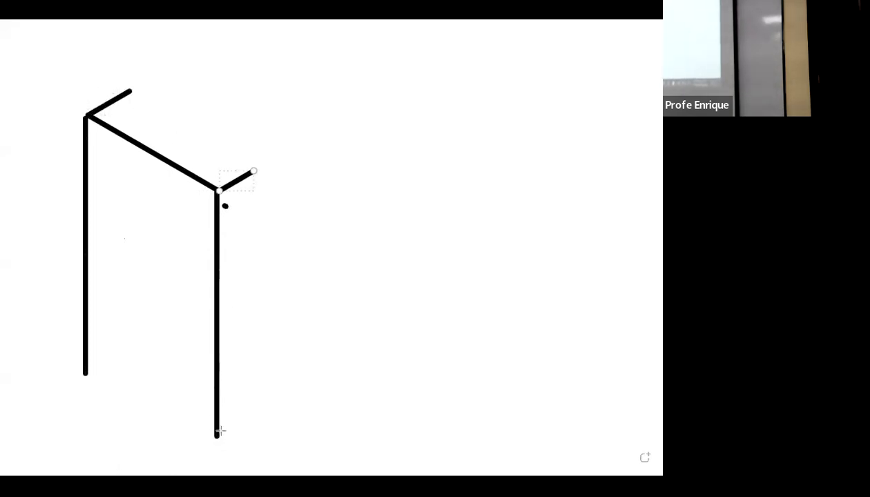
pyautogui.moveTo(218, 436)
pyautogui.keyDown('shift'); pyautogui.mouseDown()
pyautogui.moveTo(261, 421)
pyautogui.moveTo(265, 412)
pyautogui.mouseUp(); pyautogui.keyUp('shift')
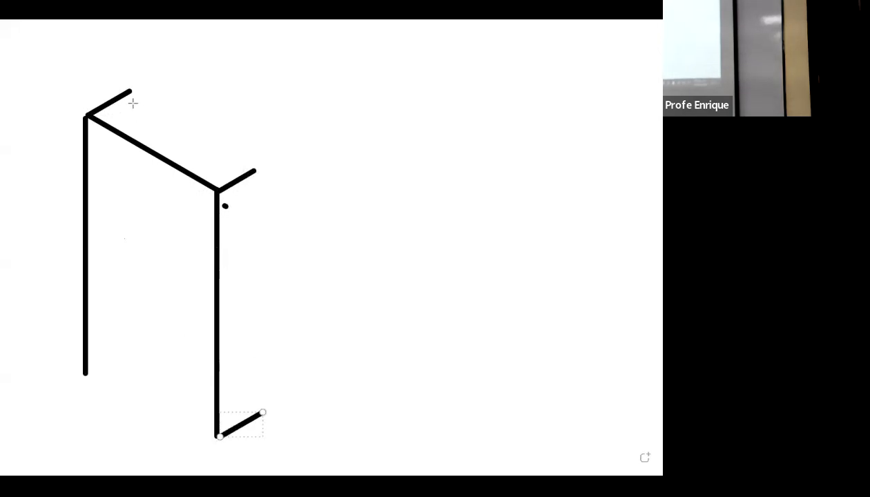
pyautogui.moveTo(130, 90)
pyautogui.keyDown('shift'); pyautogui.mouseDown()
pyautogui.moveTo(248, 170)
pyautogui.moveTo(254, 164)
pyautogui.mouseUp(); pyautogui.keyUp('shift')
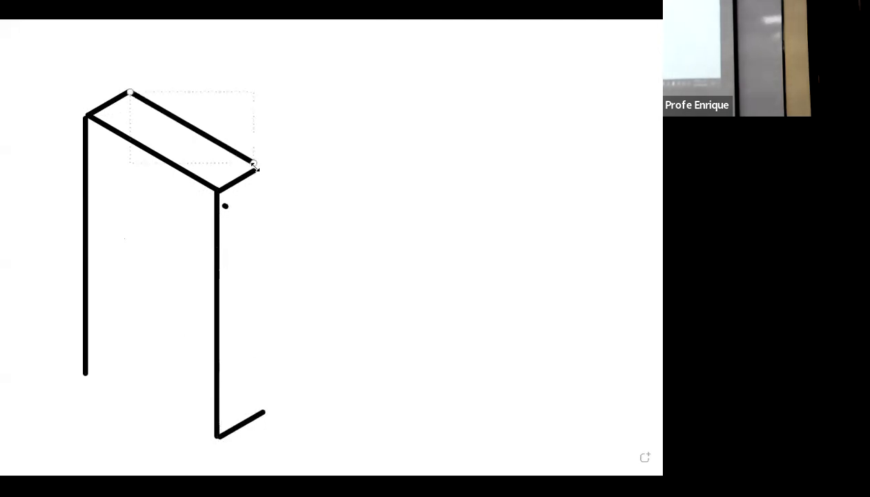
pyautogui.moveTo(266, 413)
pyautogui.keyDown('shift'); pyautogui.mouseDown()
pyautogui.moveTo(277, 175)
pyautogui.moveTo(266, 169)
pyautogui.mouseUp(); pyautogui.keyUp('shift')
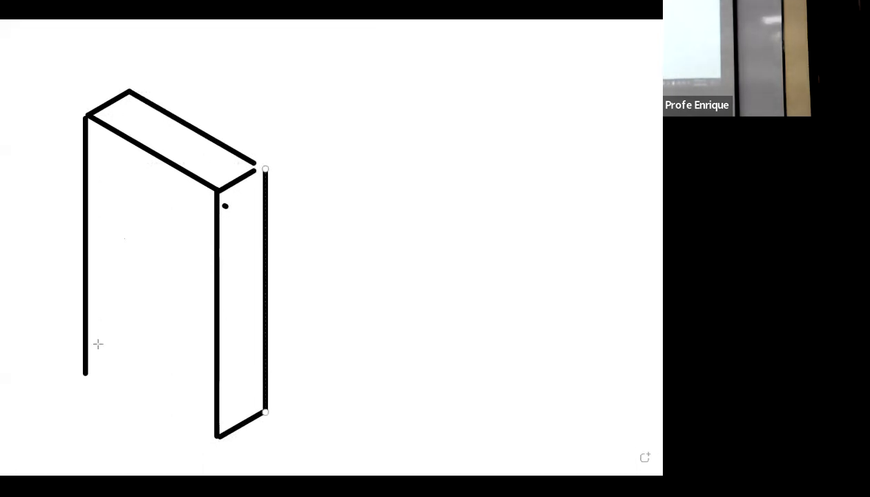
# Step: Add the inner opening of the sketched door frame: the base edges, inner jamb lines, lintel underside and left jamb depth
pyautogui.moveTo(85, 374); pyautogui.dragTo(105, 394)
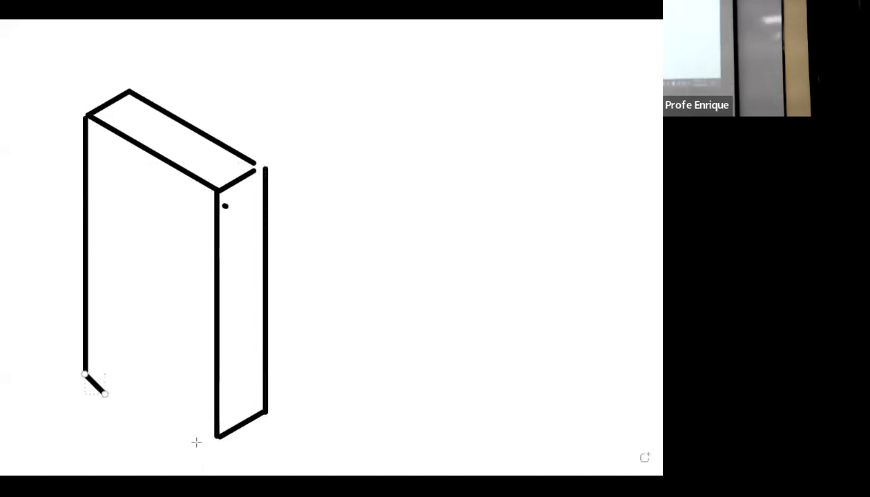
pyautogui.moveTo(218, 436); pyautogui.dragTo(190, 423)
pyautogui.keyDown('shift'); pyautogui.moveTo(107, 393); pyautogui.dragTo(114, 151); pyautogui.keyUp('shift')
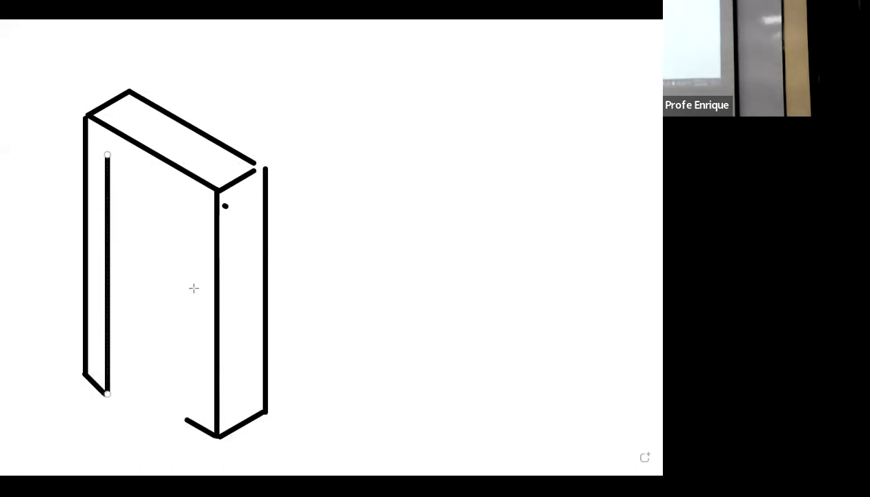
pyautogui.moveTo(189, 418)
pyautogui.keyDown('shift'); pyautogui.mouseDown()
pyautogui.moveTo(184, 205)
pyautogui.moveTo(193, 201)
pyautogui.mouseUp(); pyautogui.keyUp('shift')
pyautogui.click(107, 149)
pyautogui.moveTo(107, 393)
pyautogui.keyDown('shift'); pyautogui.mouseDown()
pyautogui.moveTo(146, 370)
pyautogui.moveTo(142, 361)
pyautogui.mouseUp(); pyautogui.keyUp('shift')
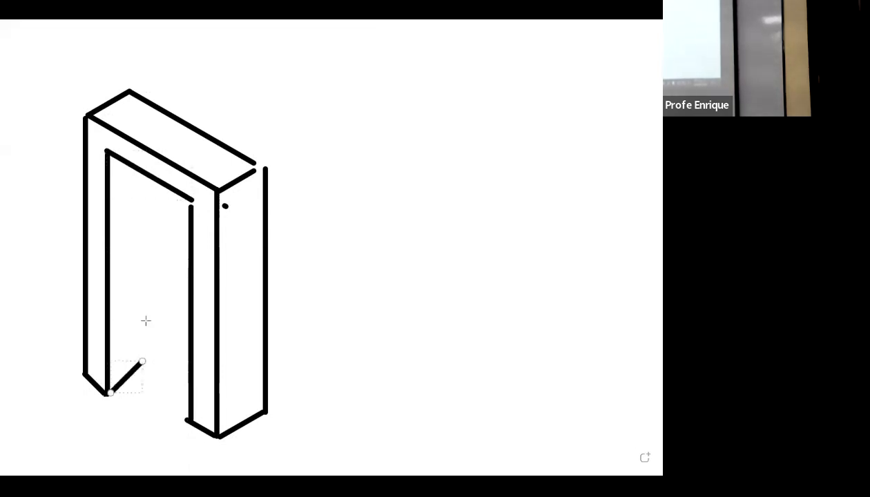
pyautogui.moveTo(138, 175)
pyautogui.keyDown('shift'); pyautogui.mouseDown()
pyautogui.moveTo(150, 355)
pyautogui.moveTo(141, 359)
pyautogui.mouseUp(); pyautogui.keyUp('shift')
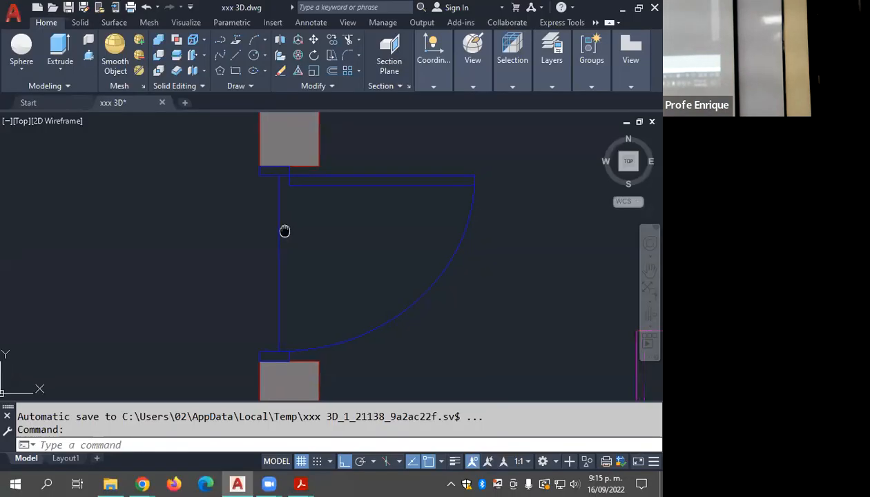
pyautogui.moveTo(284, 231); pyautogui.dragTo(170, 218, button='middle')
pyautogui.click(334, 148)
pyautogui.click(299, 204)
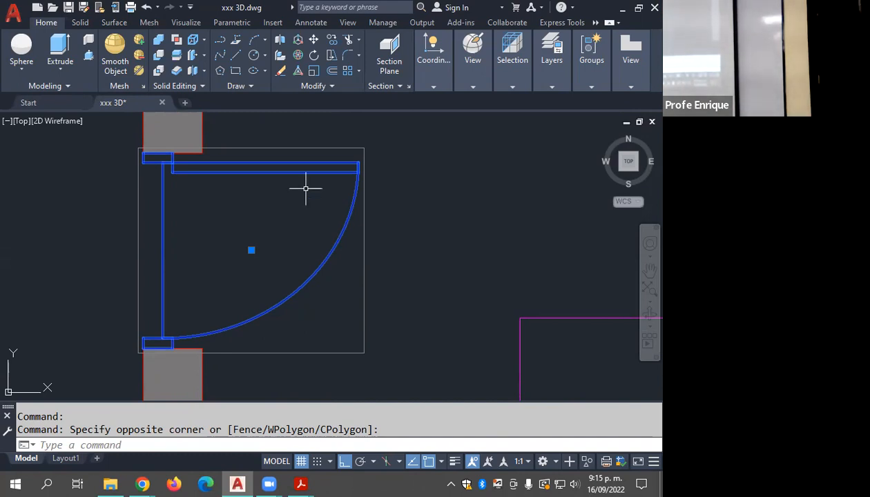
pyautogui.press('Escape')
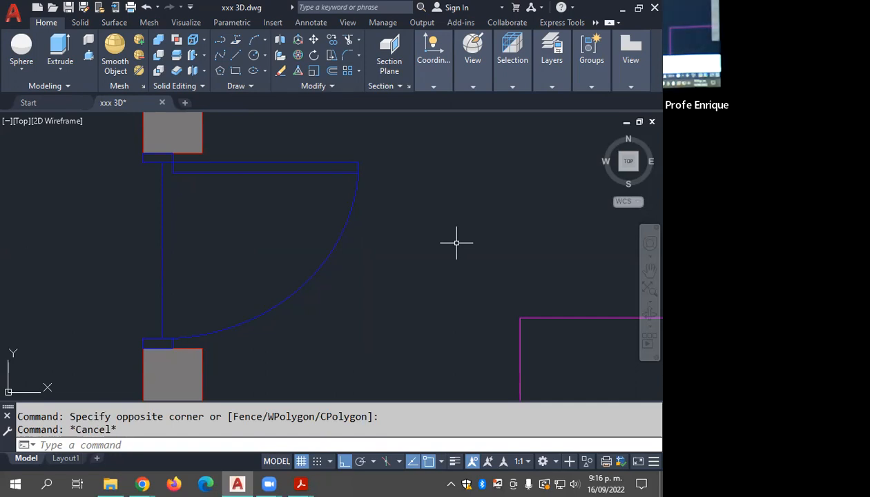
pyautogui.press('Escape')
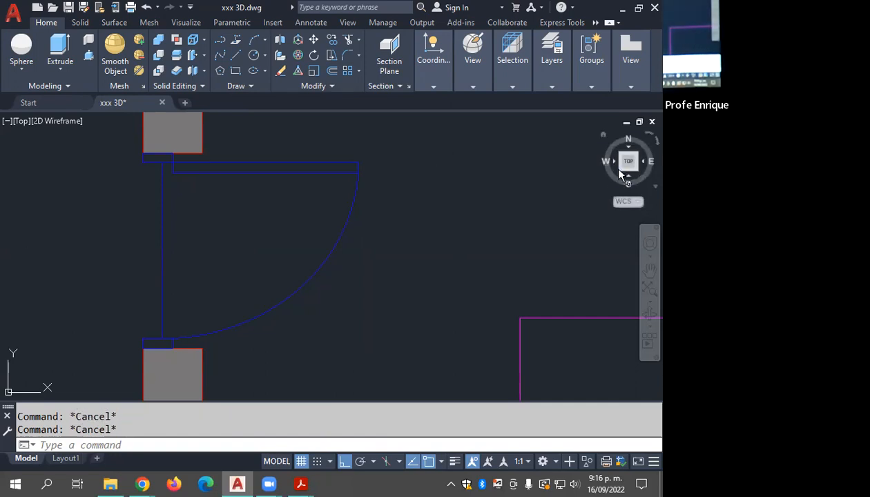
# Step: Switch to AutoCAD's SW Isometric view and frame the empty area between the house plan and the building model
pyautogui.click(621, 171)
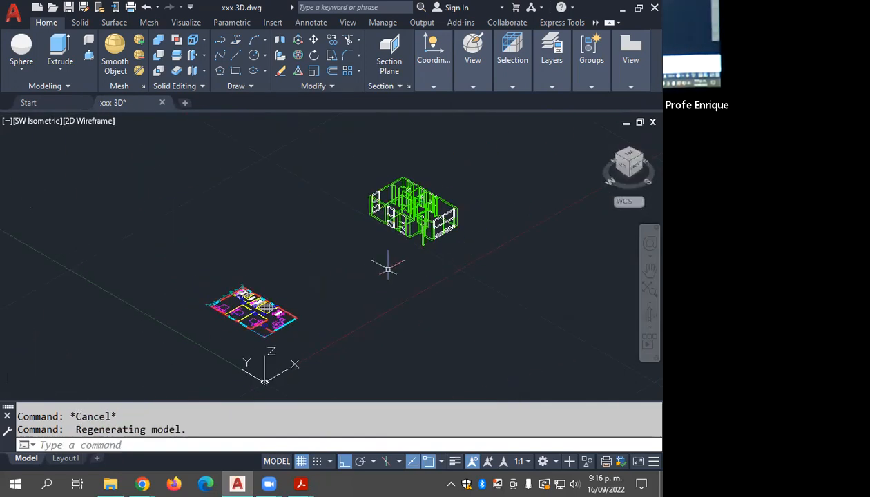
pyautogui.scroll(3, 366, 270)
pyautogui.scroll(2, 366, 271)
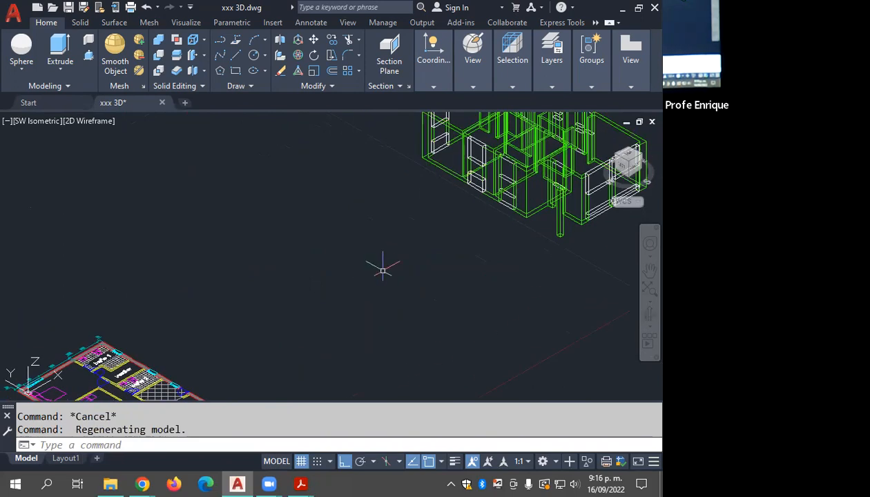
pyautogui.scroll(1, 376, 275)
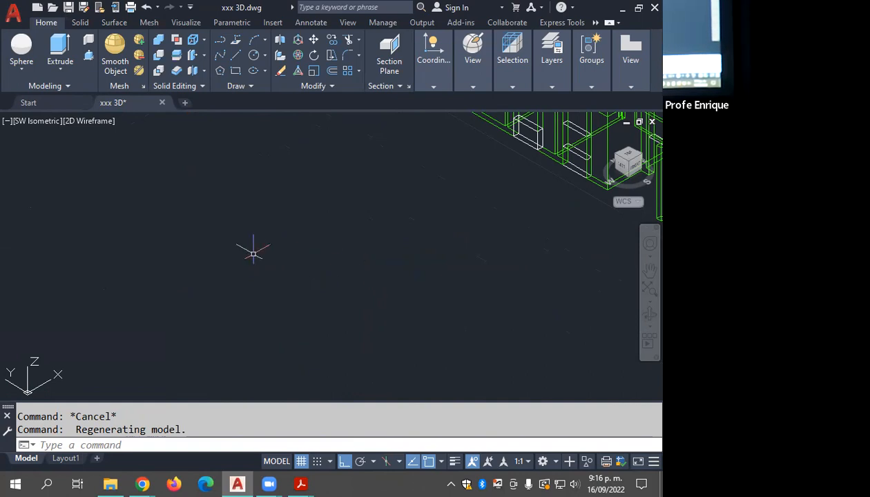
# Step: Try to draw a 0.15 by 0.05 rectangle in the empty area by entering the two sizes for its opposite corner
pyautogui.press('Escape')
pyautogui.write('rec')
pyautogui.press('Return')
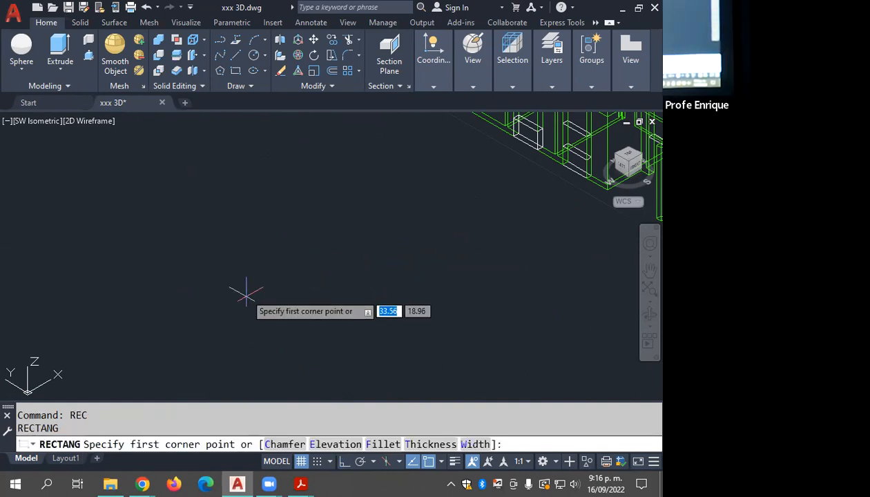
pyautogui.click(246, 311)
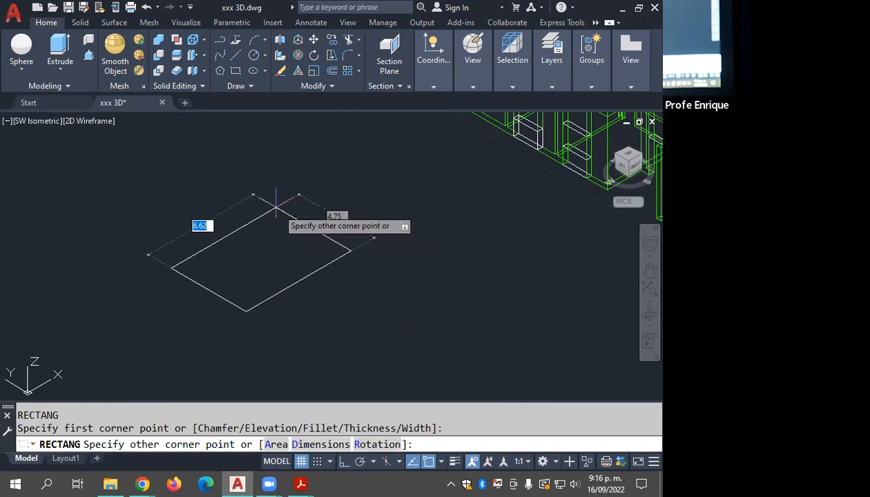
pyautogui.write('.15')
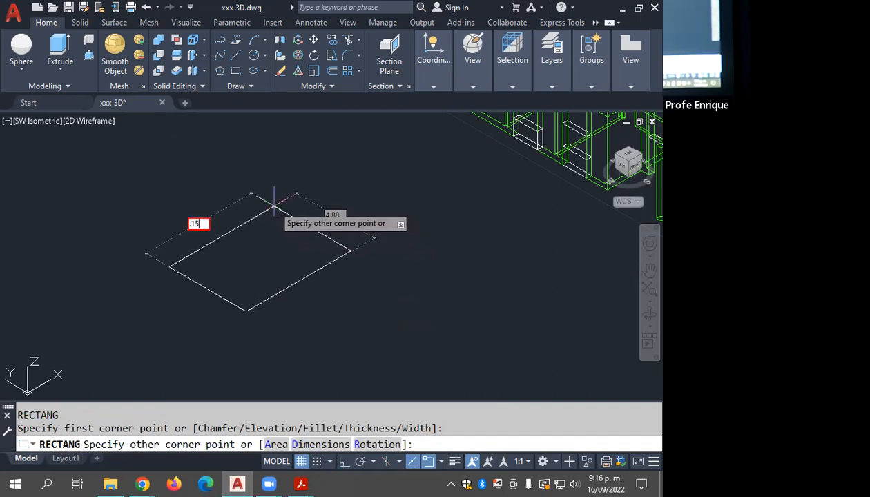
pyautogui.press('Return')
pyautogui.write('.05')
pyautogui.press('Return')
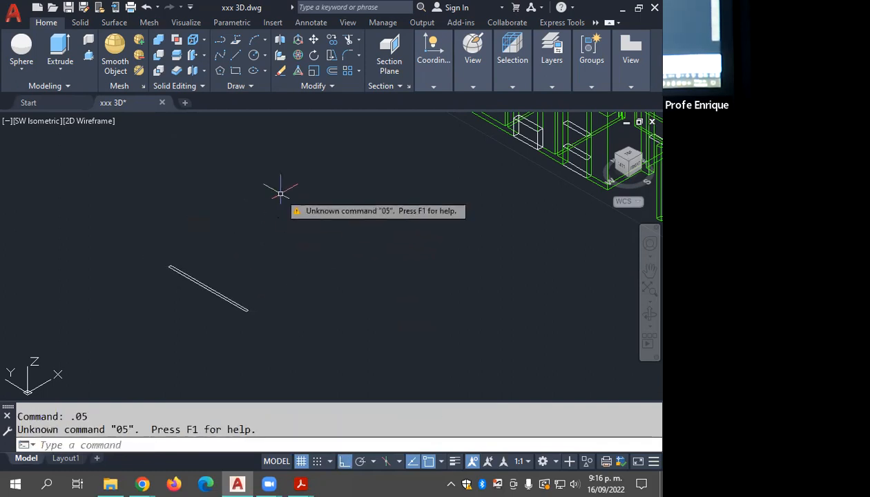
# Step: Erase the long, narrow rectangle just drawn in the empty area
pyautogui.press('Escape')
pyautogui.click(321, 260)
pyautogui.click(174, 329)
pyautogui.press('Delete')
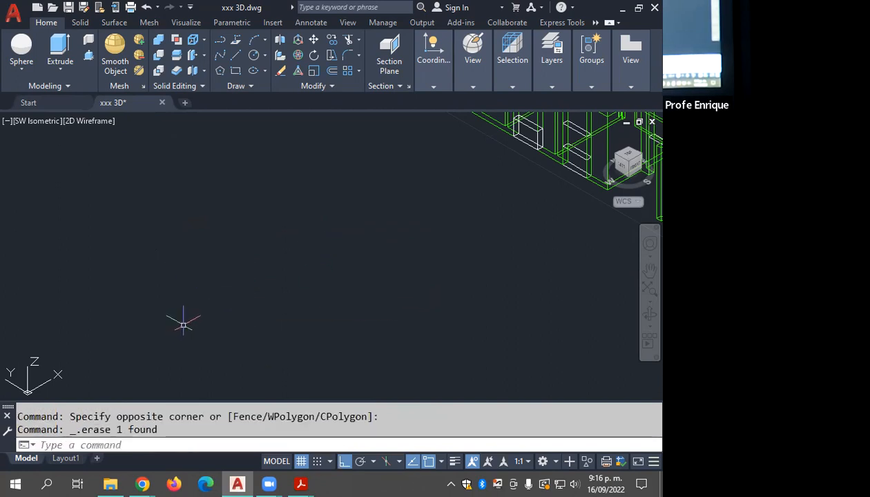
# Step: Draw a rectangle in the empty area using the Dimensions option, with length 0.15 and width 0.05
pyautogui.write('REC')
pyautogui.press('Return')
pyautogui.click(211, 334)
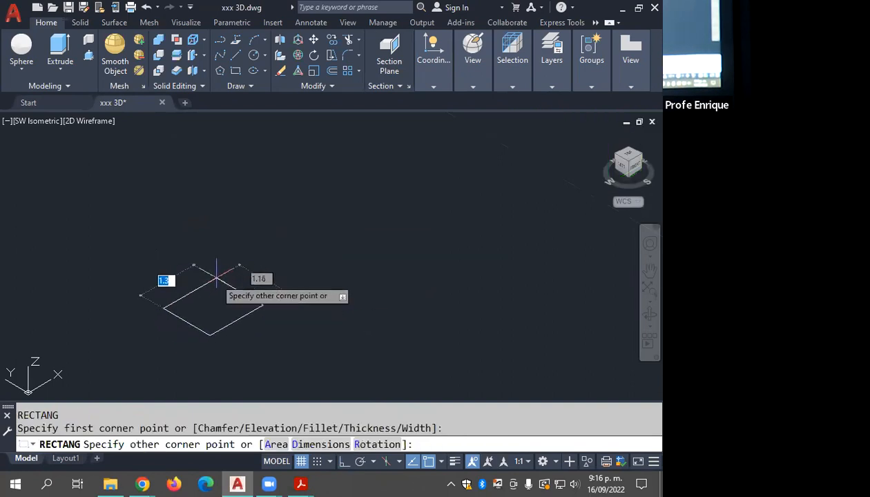
pyautogui.write('d')
pyautogui.press('Return')
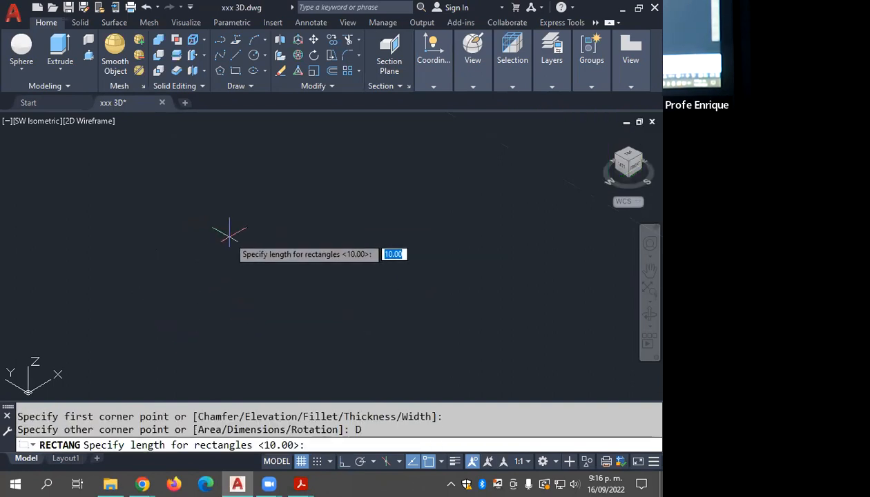
pyautogui.write('.15')
pyautogui.press('Return')
pyautogui.write('.05')
pyautogui.press('Return')
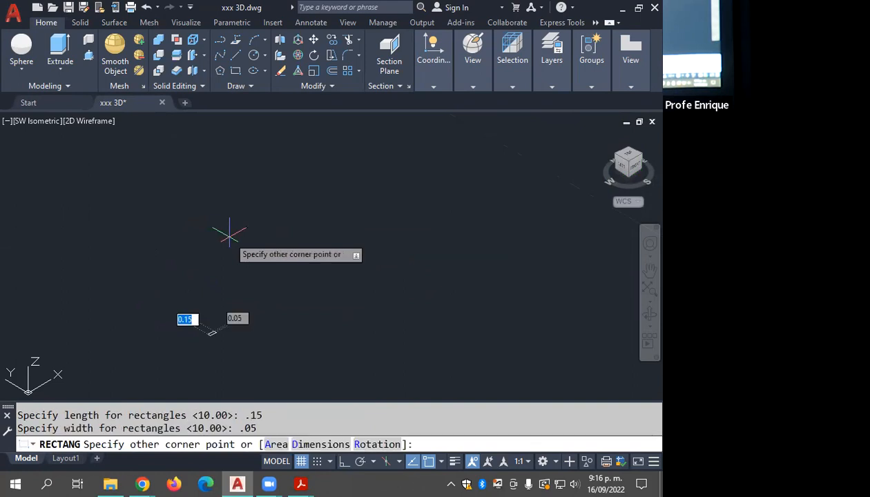
pyautogui.click(220, 307)
pyautogui.scroll(10, 290, 214)
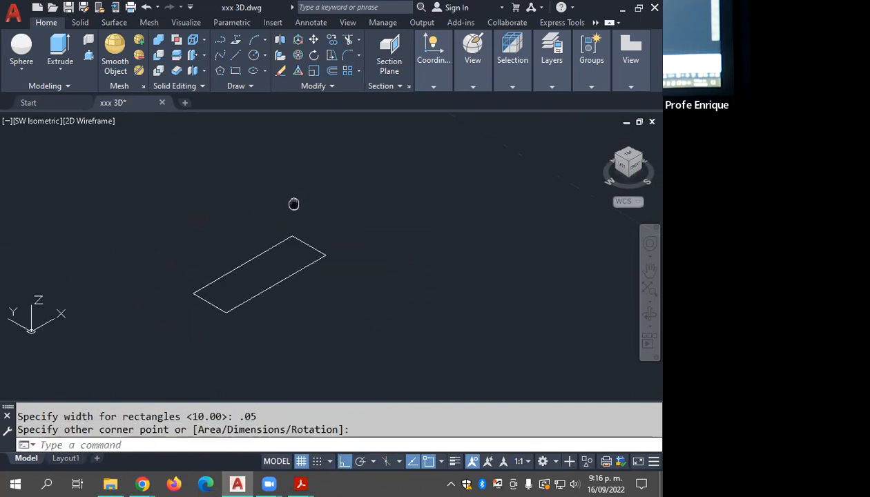
pyautogui.scroll(-3, 290, 210)
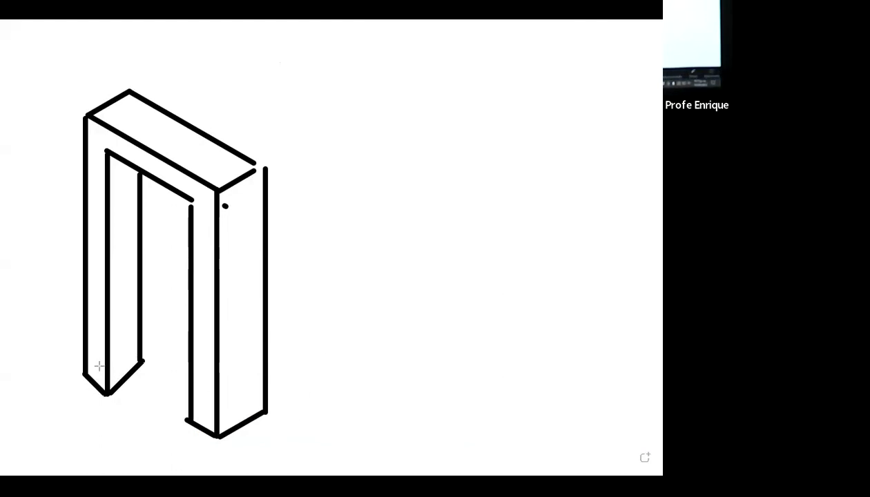
# Step: On the whiteboard, outline the rectangular profile at the base of the door frame's left jamb in pink
pyautogui.moveTo(85, 371); pyautogui.dragTo(121, 344)
pyautogui.moveTo(85, 371); pyautogui.dragTo(106, 388)
pyautogui.moveTo(141, 361); pyautogui.dragTo(105, 390)
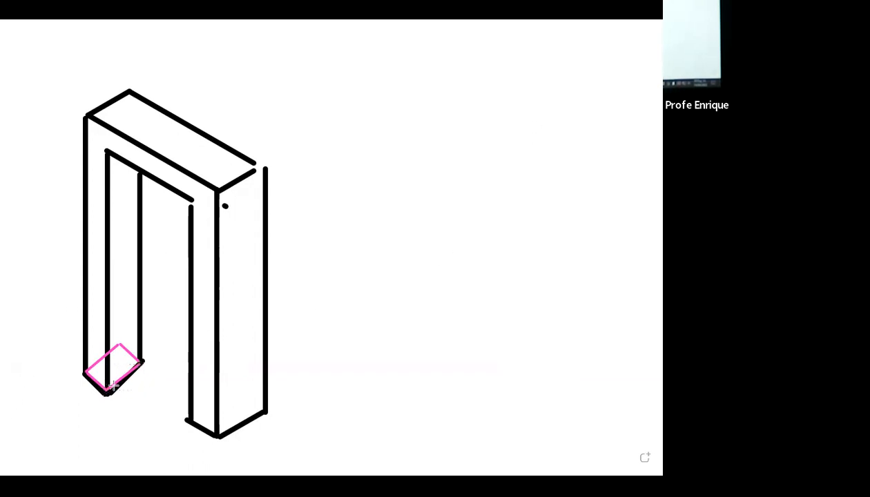
# Step: Trace the path along the door frame's inner jambs and lintel in green on the whiteboard sketch
pyautogui.moveTo(107, 387); pyautogui.dragTo(112, 150)
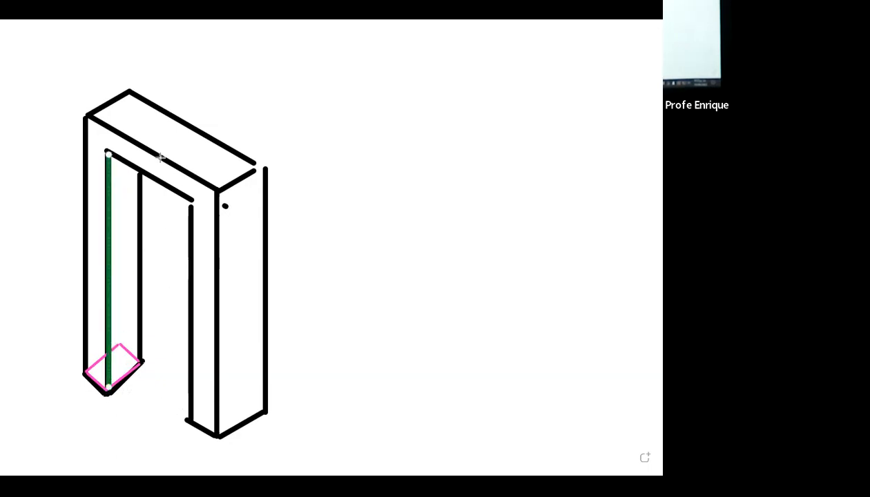
pyautogui.moveTo(110, 153); pyautogui.dragTo(191, 200)
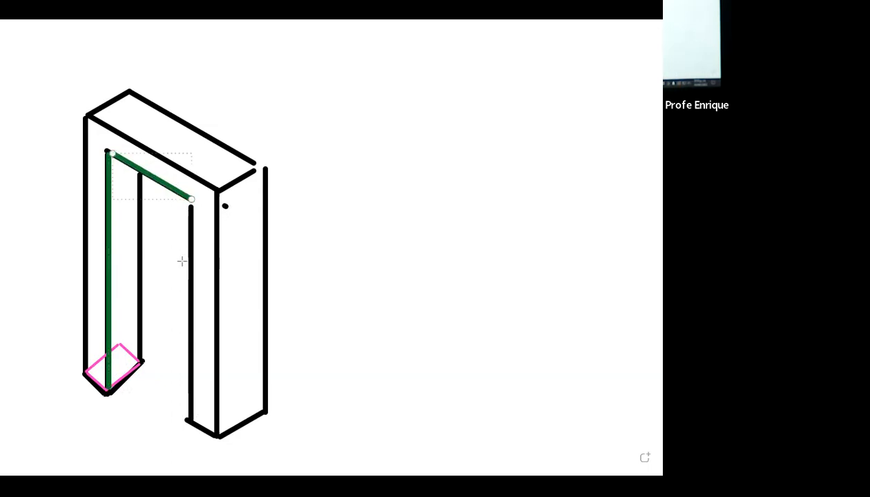
pyautogui.moveTo(191, 419)
pyautogui.mouseDown()
pyautogui.moveTo(199, 220)
pyautogui.moveTo(192, 201)
pyautogui.mouseUp()
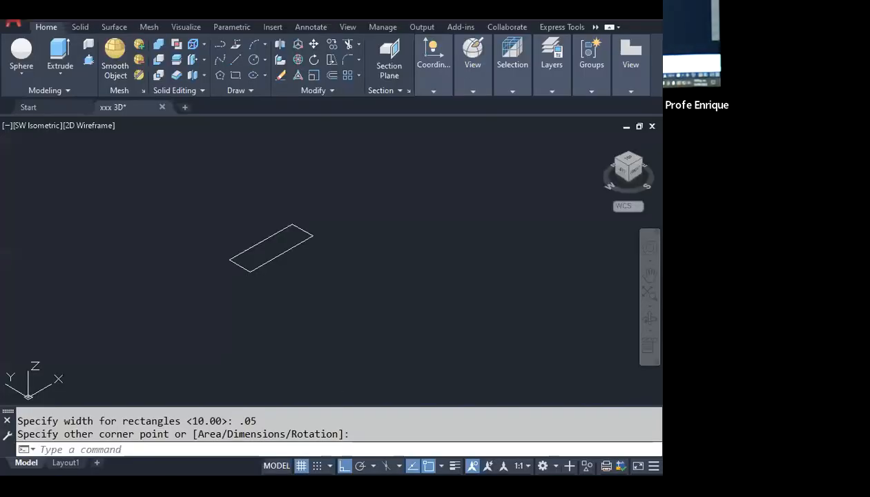
# Step: Start a 3D polyline at the small rectangle's front corner and draw its first segment 2.05 vertically upward
pyautogui.moveTo(261, 235); pyautogui.dragTo(220, 272, button='middle')
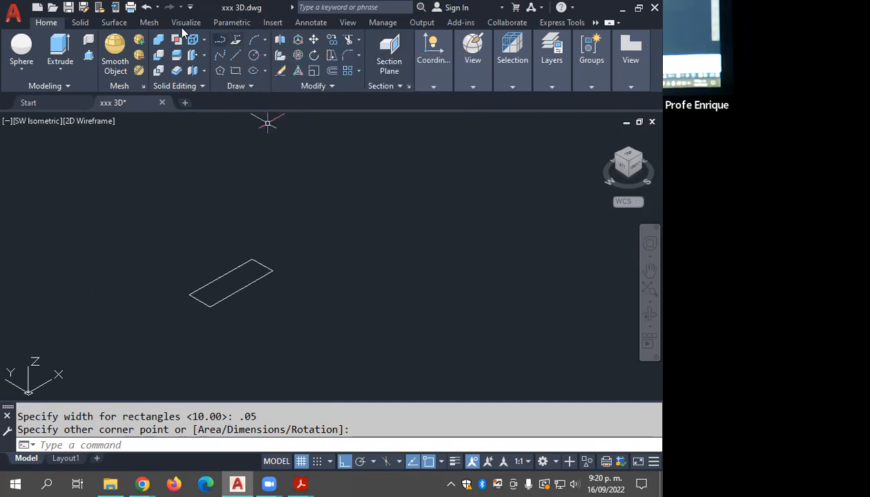
pyautogui.press('Escape')
pyautogui.press('Escape')
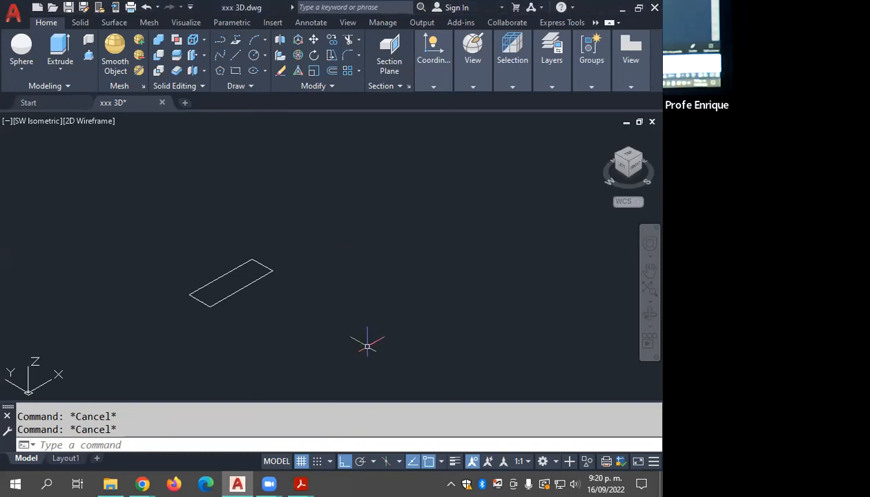
pyautogui.press('F8')
pyautogui.press('F8')
pyautogui.scroll(-2, 330, 363)
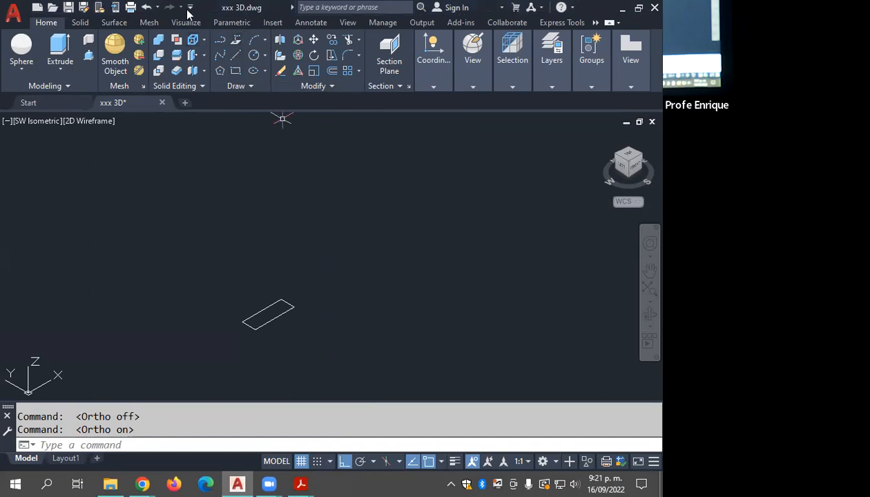
pyautogui.click(236, 39)
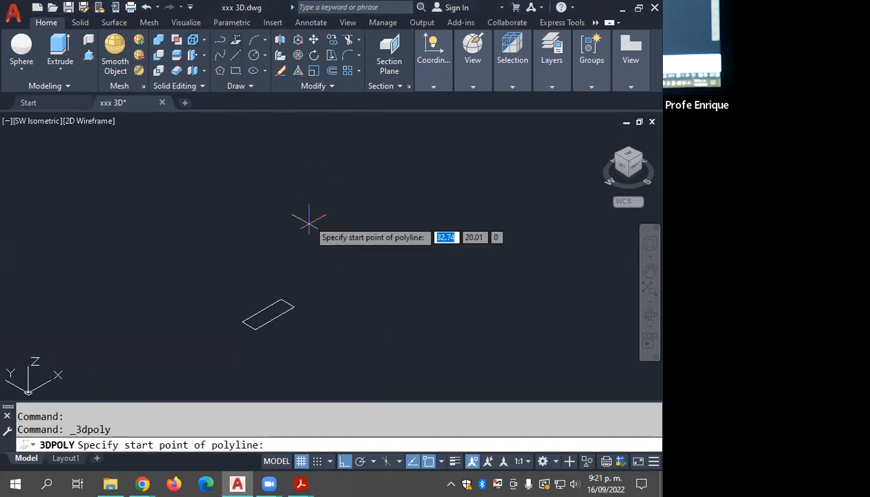
pyautogui.click(255, 327)
pyautogui.scroll(-2, 264, 171)
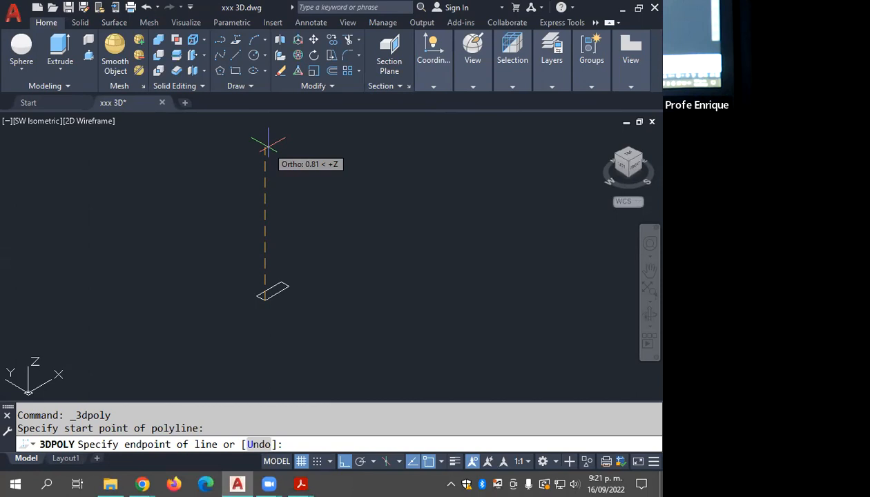
pyautogui.write('2.05')
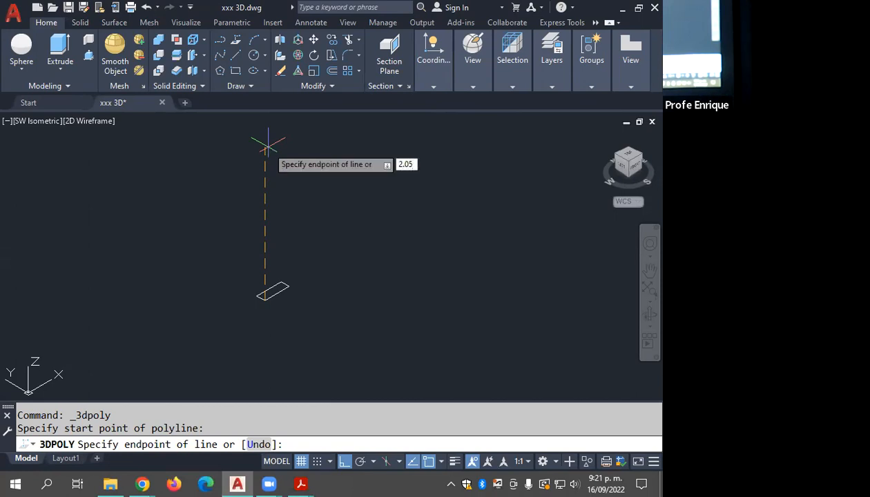
pyautogui.press('Return')
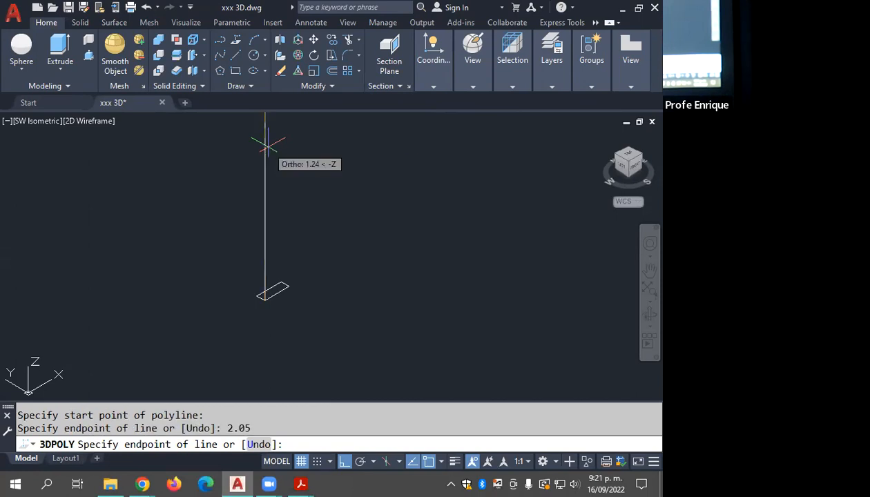
# Step: Continue the 3D polyline with a horizontal lintel segment 0.9 long at 270°, parallel to the Y axis
pyautogui.scroll(-2, 295, 219)
pyautogui.moveTo(295, 220); pyautogui.dragTo(266, 327, button='middle')
pyautogui.moveTo(277, 287); pyautogui.dragTo(291, 263, button='middle')
pyautogui.moveTo(307, 223); pyautogui.dragTo(304, 252, button='middle')
pyautogui.scroll(-2, 305, 249)
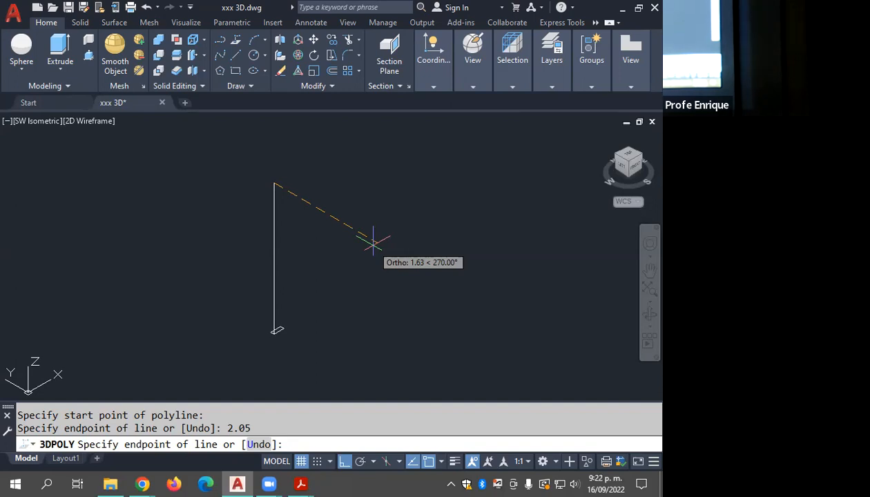
pyautogui.write('0.9')
pyautogui.press('Return')
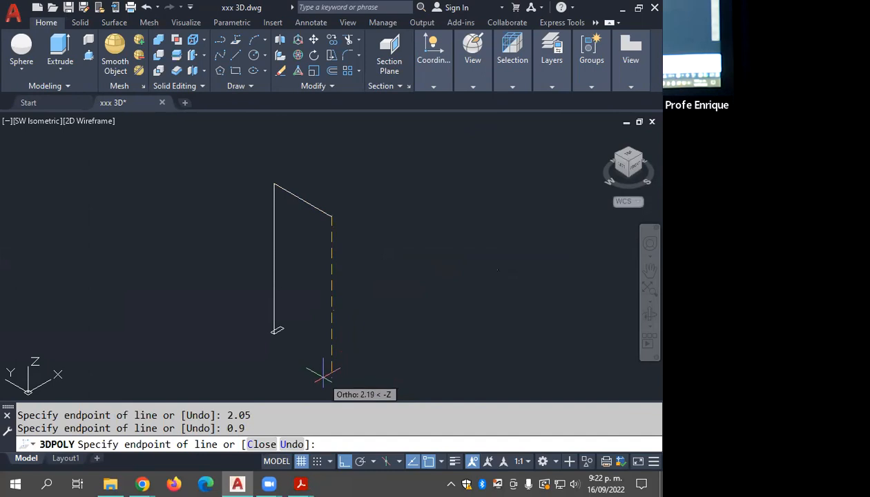
# Step: Add a 2.05 segment straight down for the second jamb and end the 3D polyline
pyautogui.write('2.05')
pyautogui.press('Return')
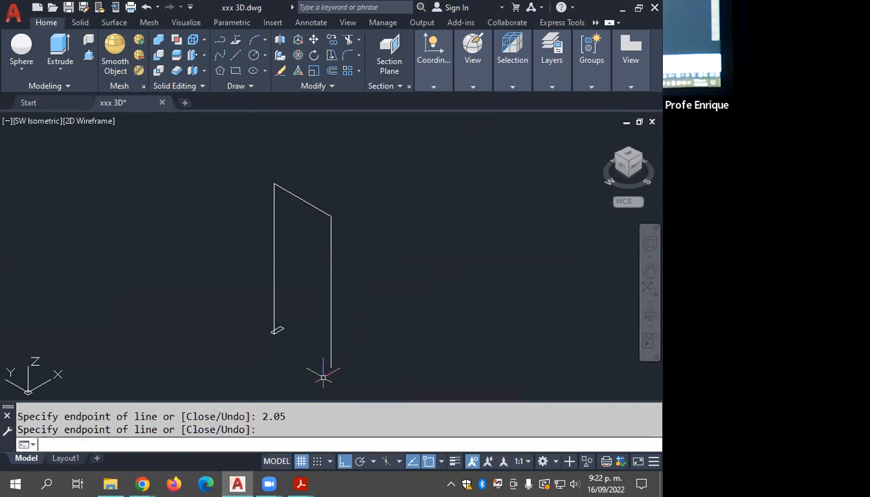
pyautogui.press('Escape')
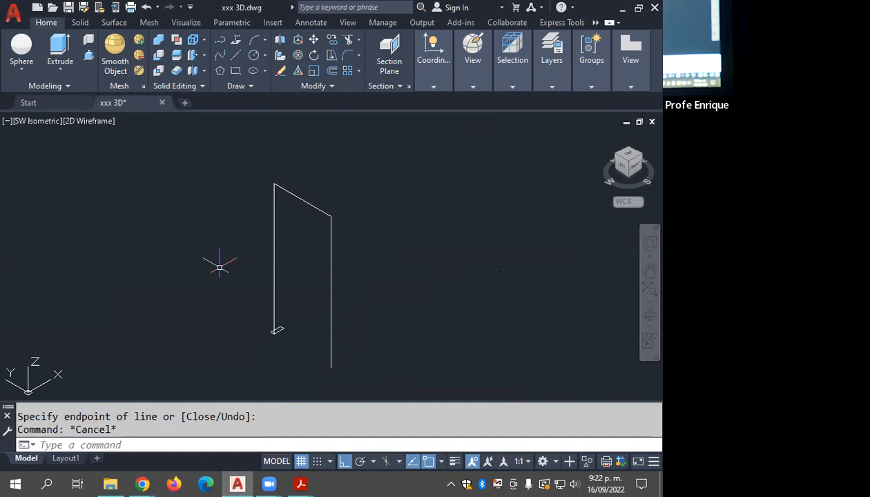
pyautogui.press('Return')
pyautogui.press('Escape')
# Step: Extrude the small rectangle with the Path option, using the 3D polyline as the extrusion path
pyautogui.moveTo(285, 356)
pyautogui.keyDown('shift'); pyautogui.mouseDown(button='middle')
pyautogui.moveTo(307, 349)
pyautogui.moveTo(294, 355)
pyautogui.mouseUp(button='middle'); pyautogui.keyUp('shift')
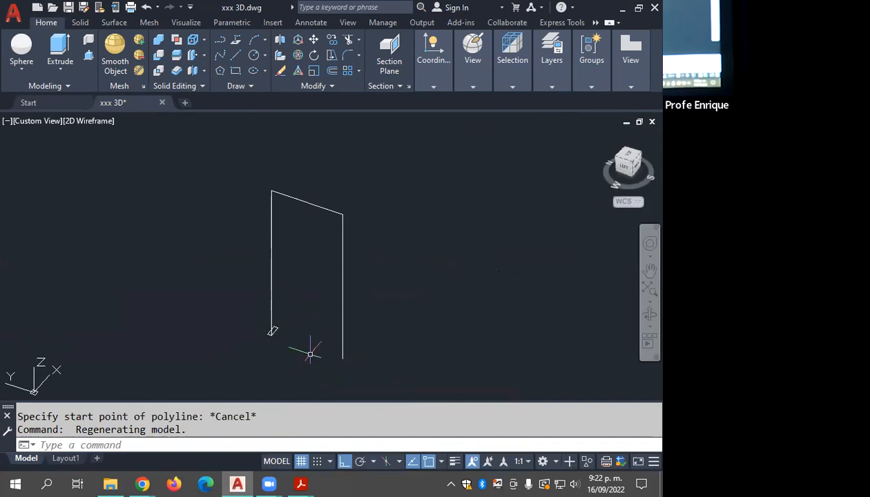
pyautogui.scroll(2, 330, 352)
pyautogui.press('Escape')
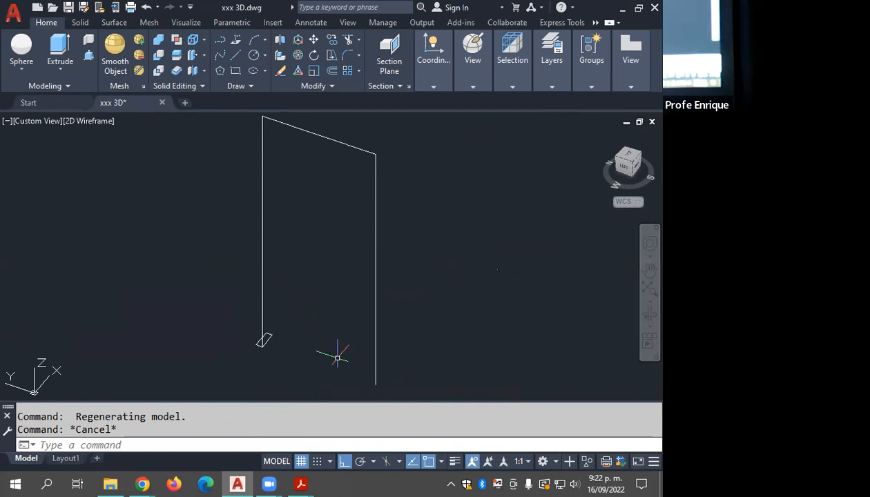
pyautogui.click(60, 47)
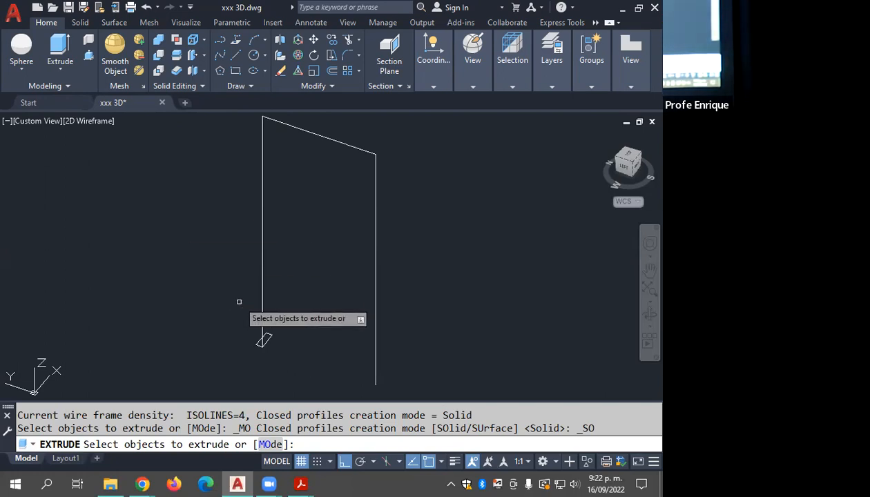
pyautogui.click(267, 338)
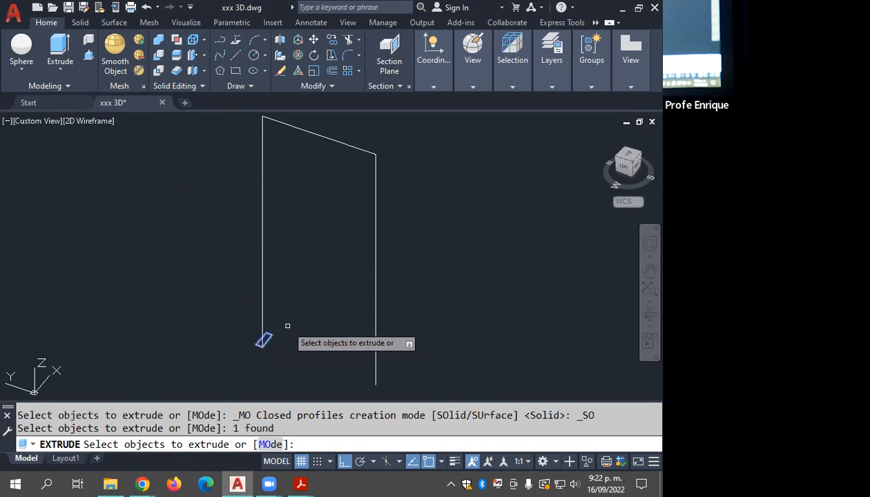
pyautogui.press('Return')
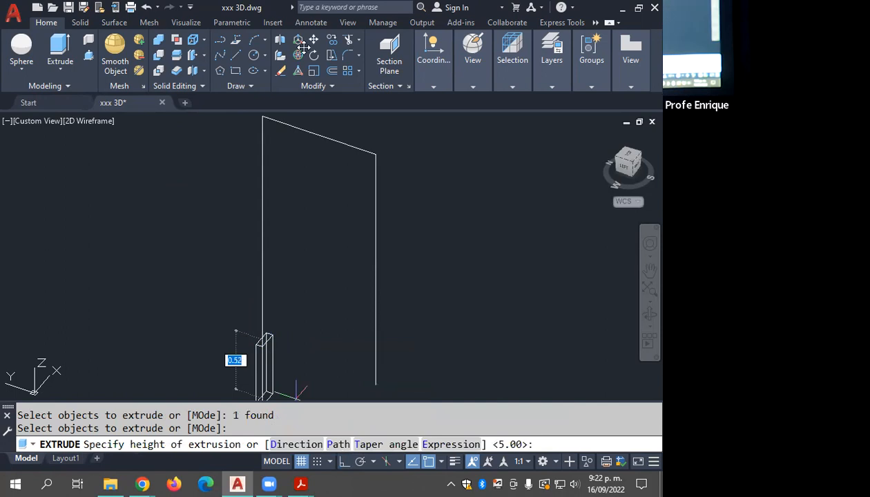
pyautogui.scroll(-2, 281, 268)
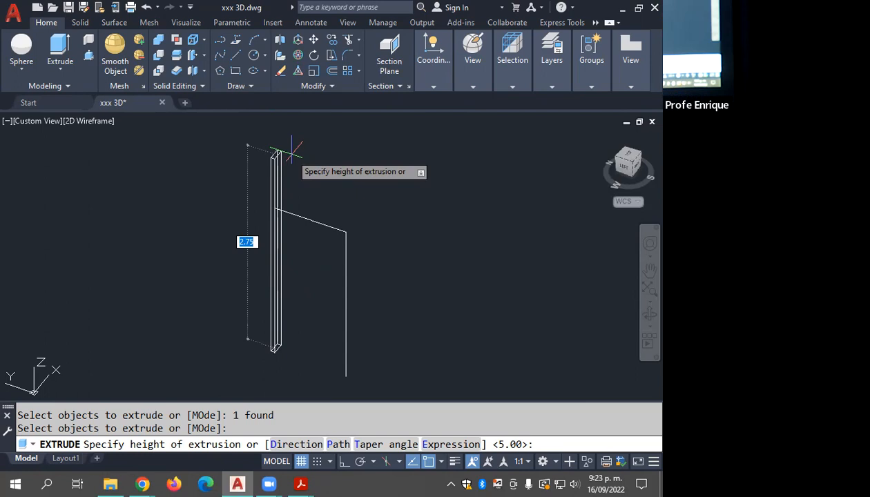
pyautogui.click(338, 445)
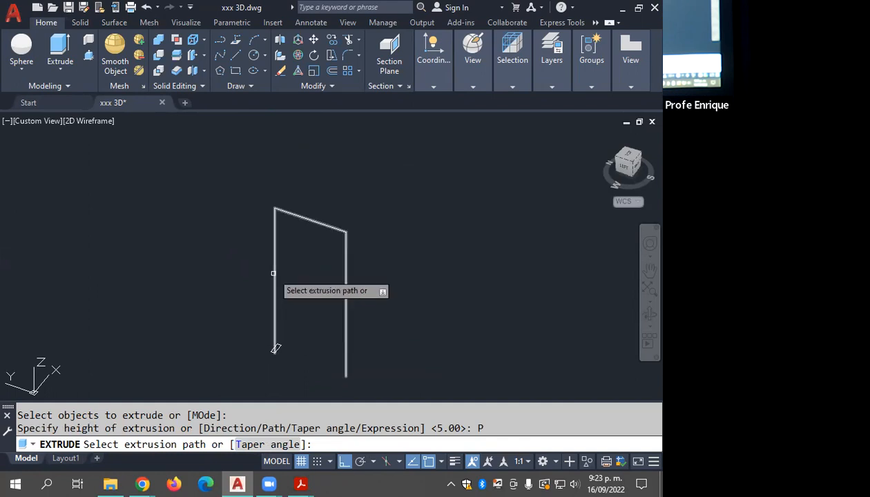
pyautogui.click(310, 220)
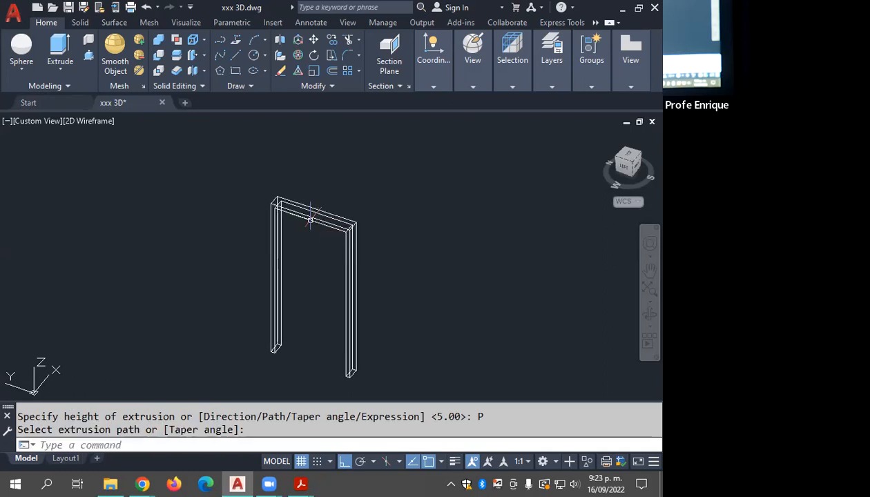
# Step: Display the extruded door frame in the Conceptual visual style
pyautogui.moveTo(467, 67)
pyautogui.click(499, 101)
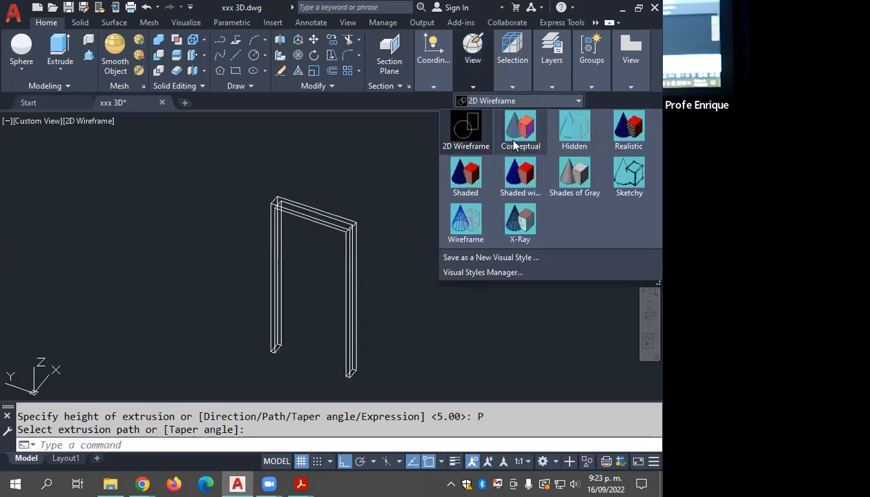
pyautogui.click(515, 143)
pyautogui.moveTo(393, 271); pyautogui.dragTo(364, 232, button='middle')
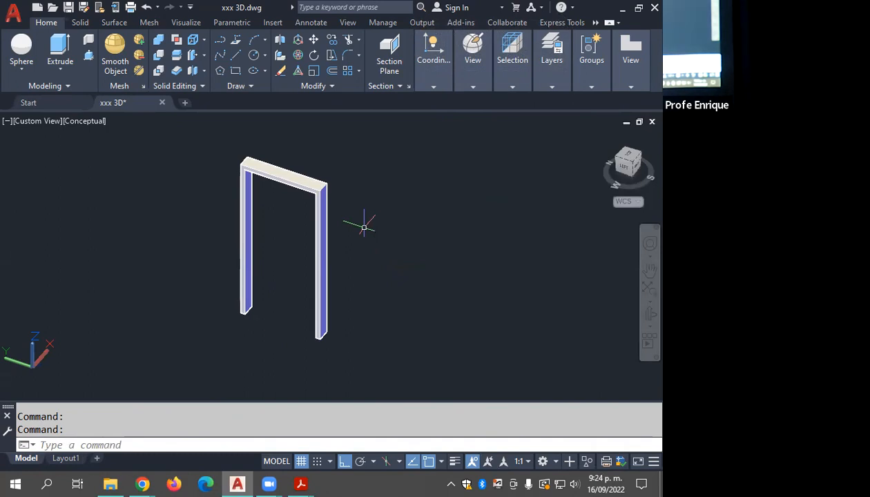
# Step: Undo the last pan, the visual style change and the extrusion along the path
pyautogui.hotkey('ctrl', 'z')
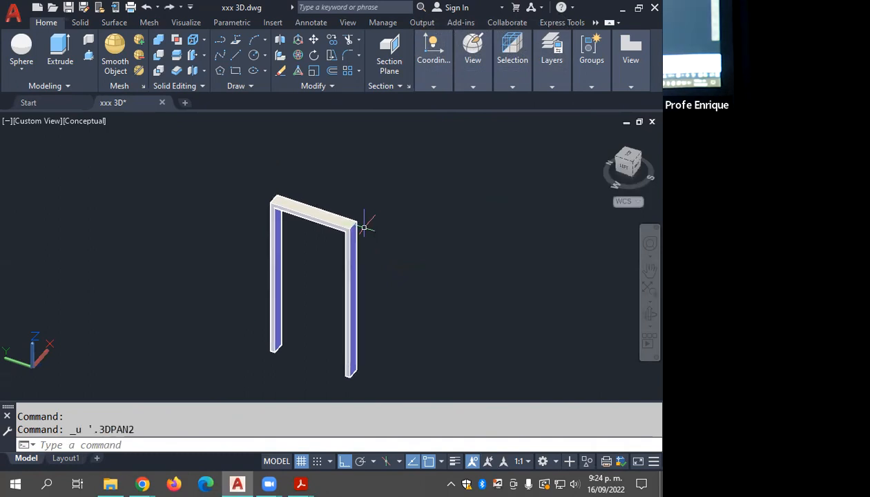
pyautogui.hotkey('ctrl', 'z')
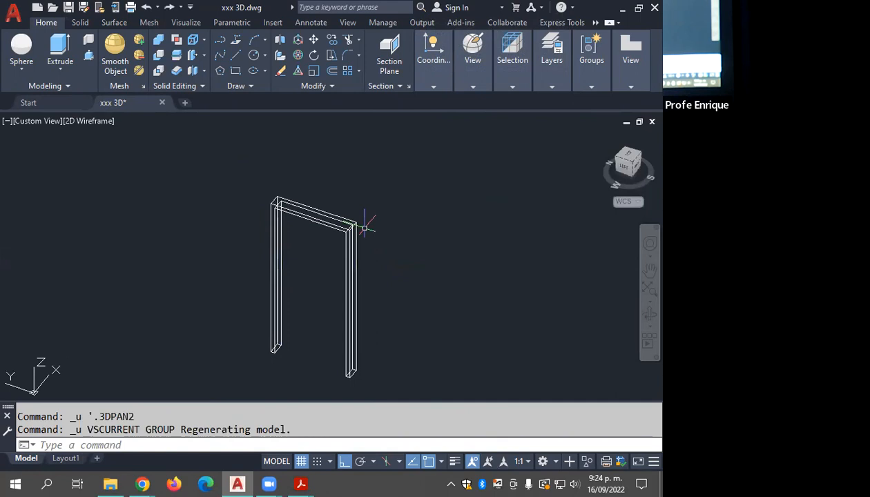
pyautogui.hotkey('ctrl', 'z')
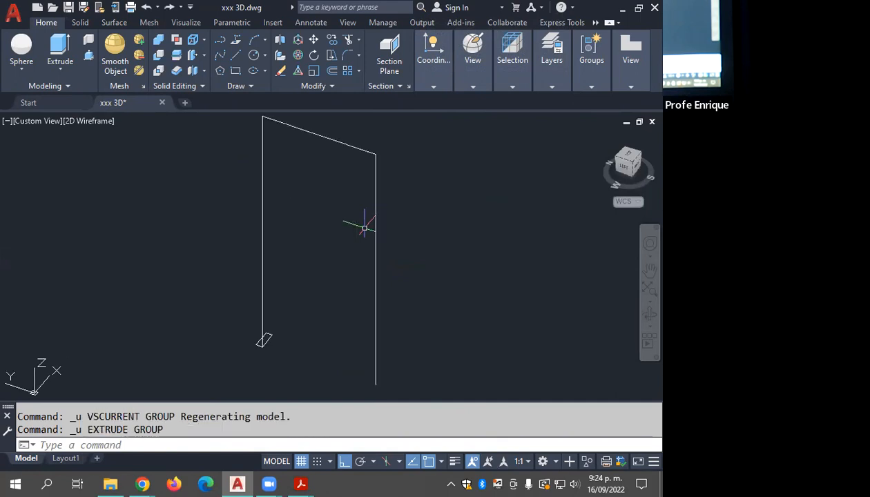
# Step: Switch the viewport to the Conceptual visual style and save the drawing
pyautogui.click(473, 85)
pyautogui.click(479, 100)
pyautogui.click(521, 130)
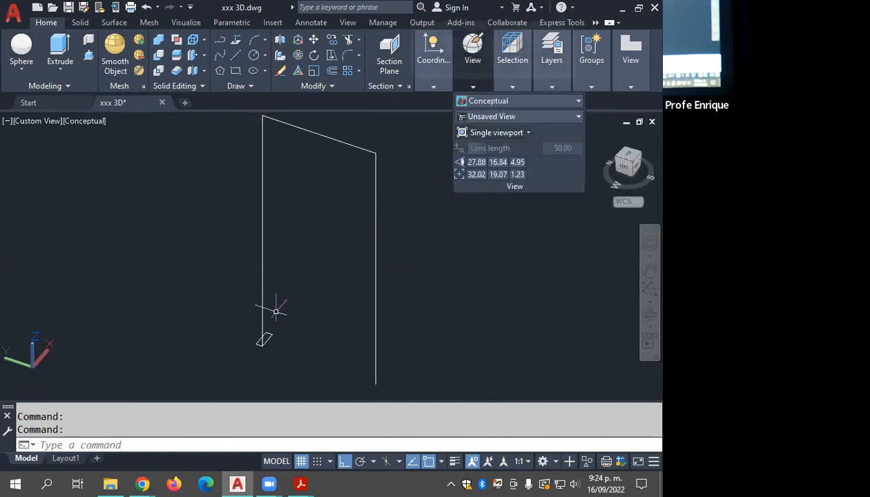
pyautogui.press('Escape')
pyautogui.press('Escape')
pyautogui.hotkey('ctrl', 's')
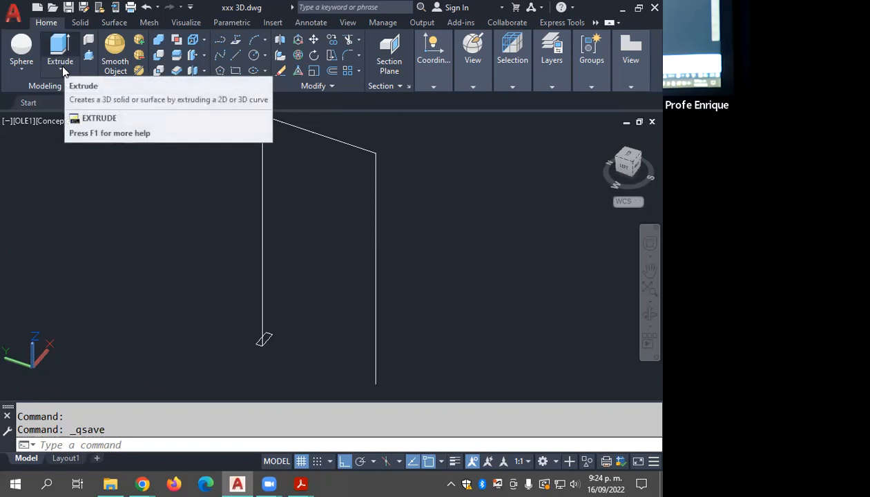
# Step: Extrude the rectangular profile along the 3D polyline with the Path option to form the solid door frame
pyautogui.click(62, 64)
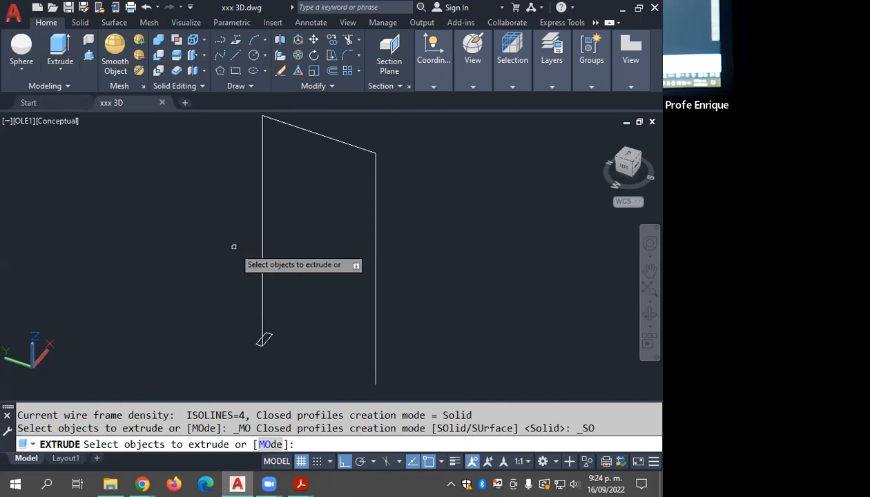
pyautogui.click(266, 337)
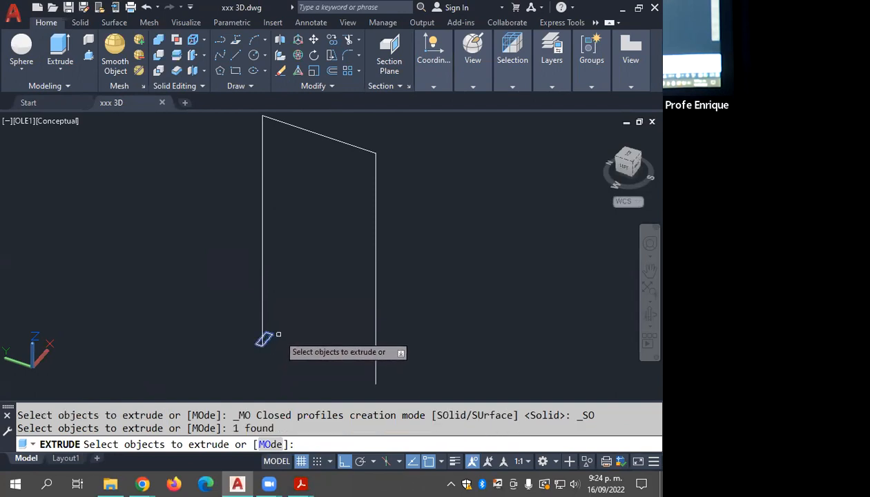
pyautogui.press('Return')
pyautogui.moveTo(252, 136)
pyautogui.keyDown('shift'); pyautogui.mouseDown(button='middle')
pyautogui.moveTo(229, 227)
pyautogui.moveTo(254, 135)
pyautogui.mouseUp(button='middle'); pyautogui.keyUp('shift')
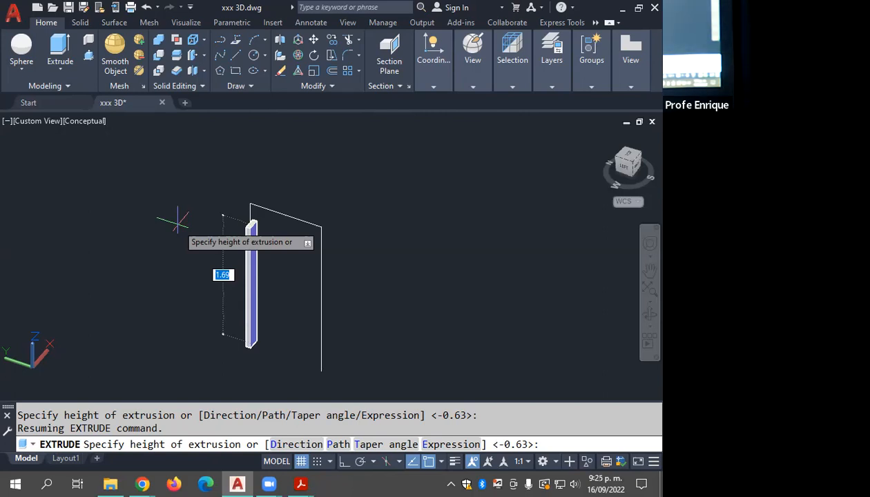
pyautogui.click(335, 446)
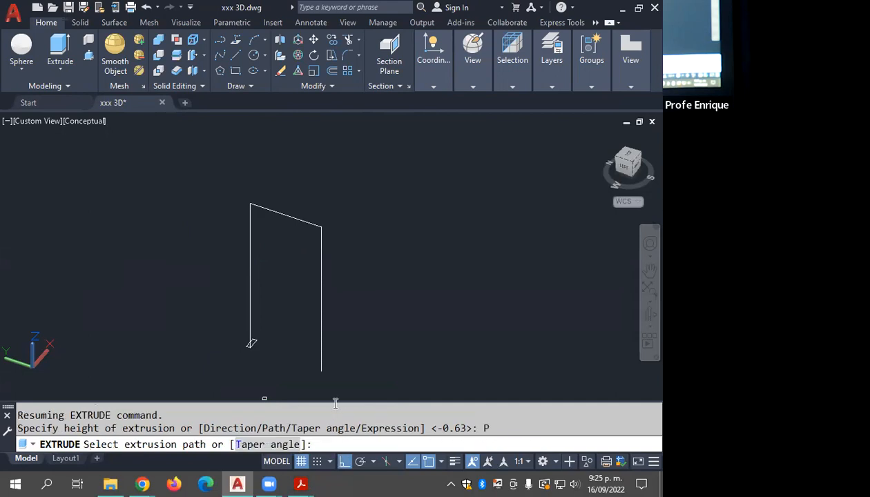
pyautogui.click(251, 343)
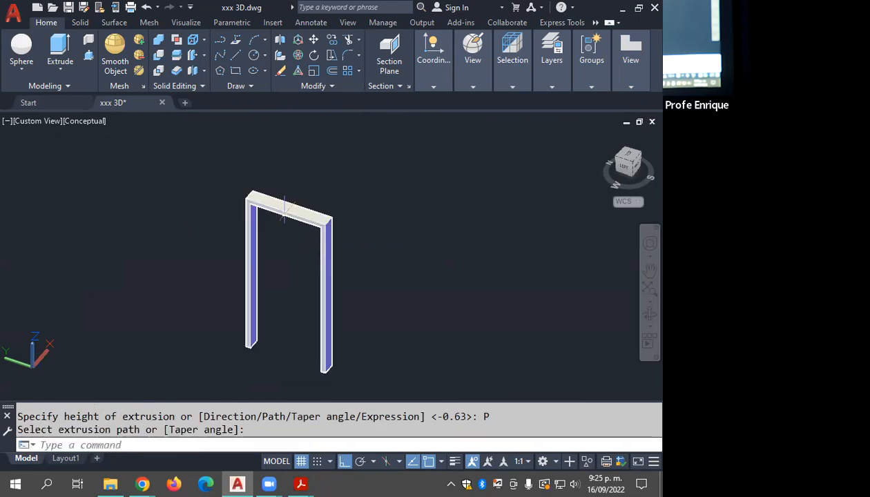
# Step: Start the door leaf as a box from the left jamb's inner base corner, with length 0.05 and width 0.9
pyautogui.scroll(3, 277, 338)
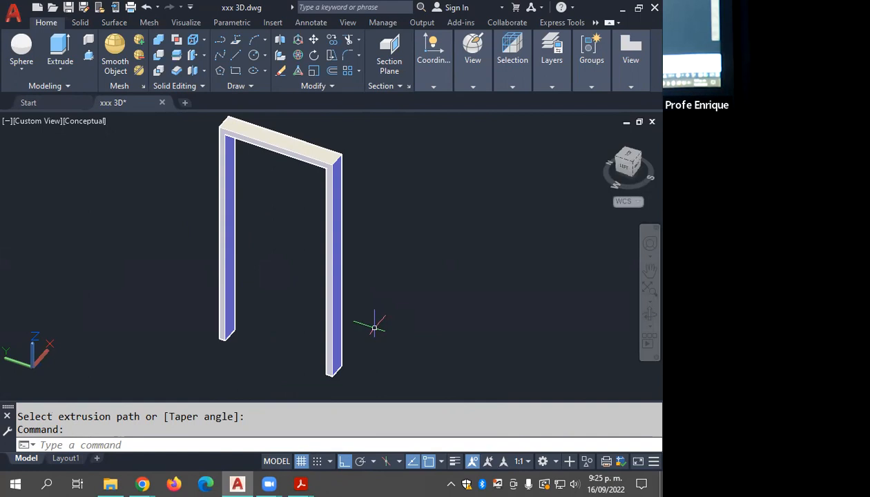
pyautogui.click(25, 71)
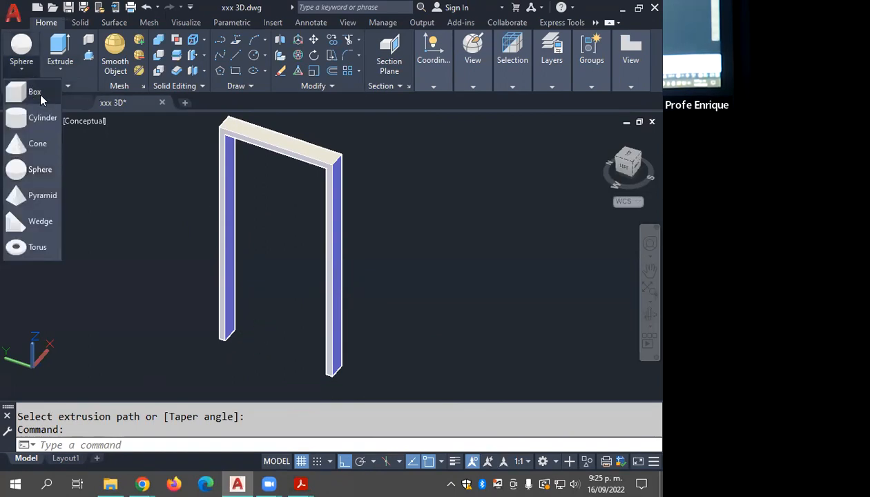
pyautogui.click(34, 92)
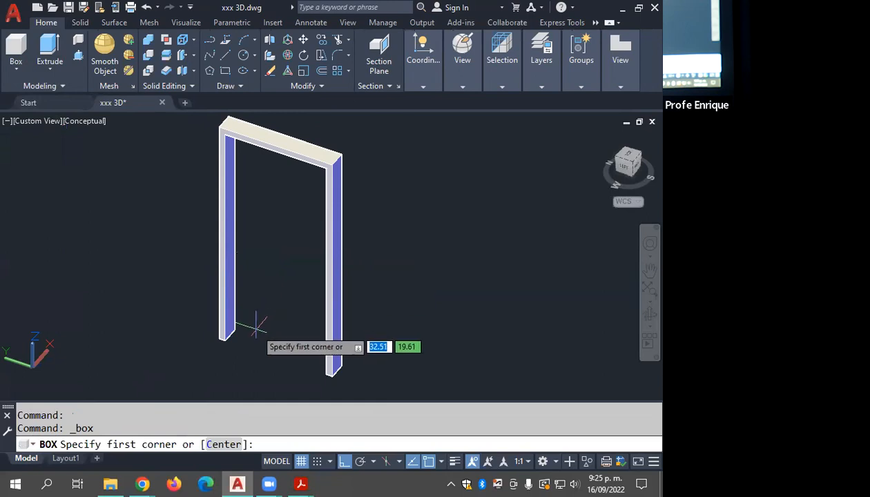
pyautogui.click(235, 330)
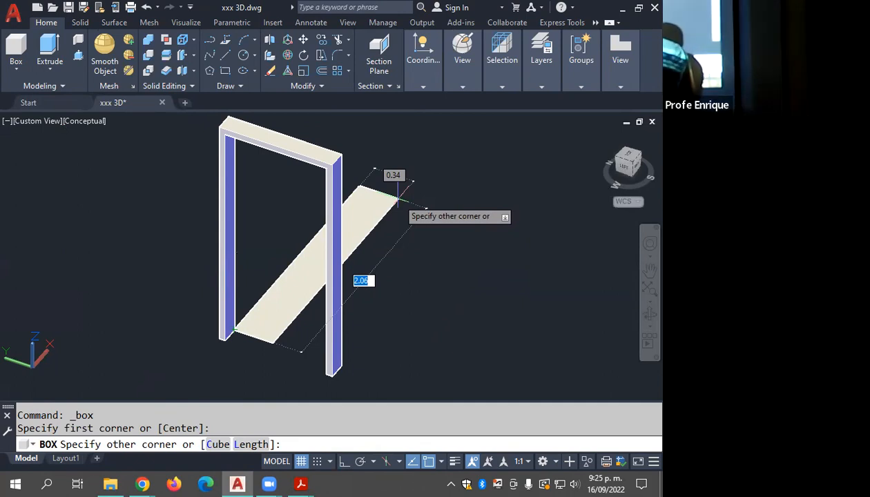
pyautogui.click(252, 446)
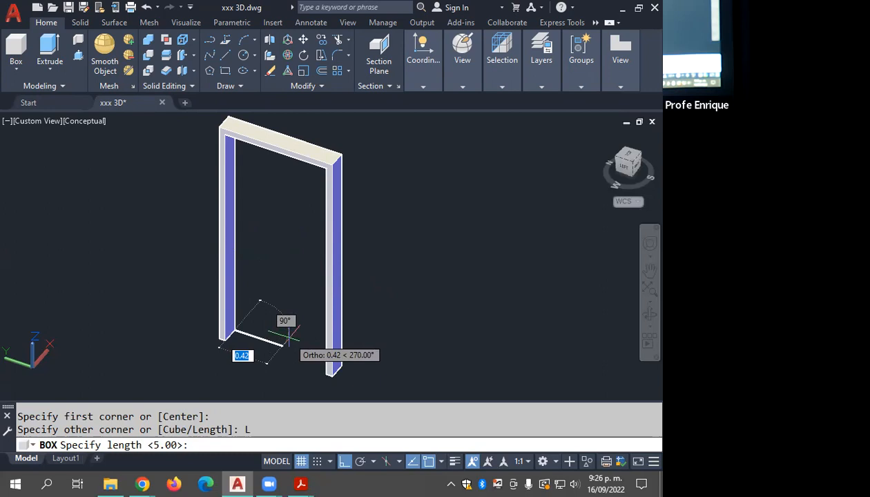
pyautogui.write('0.05')
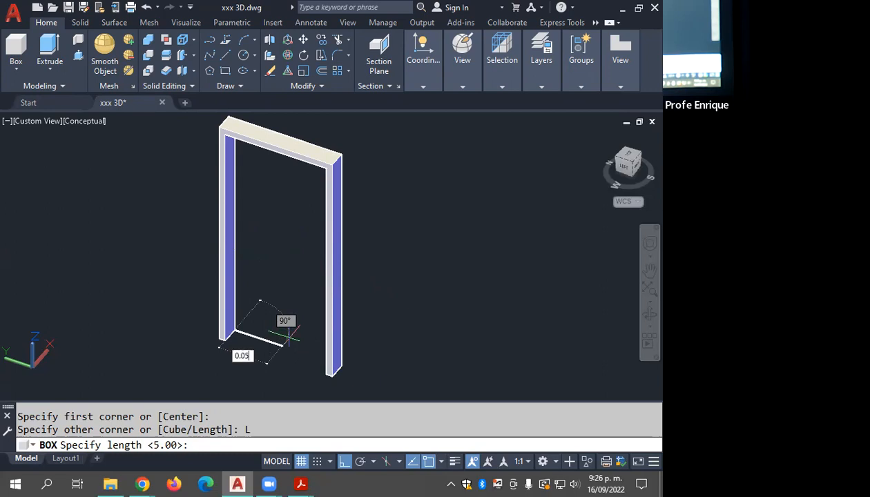
pyautogui.press('Return')
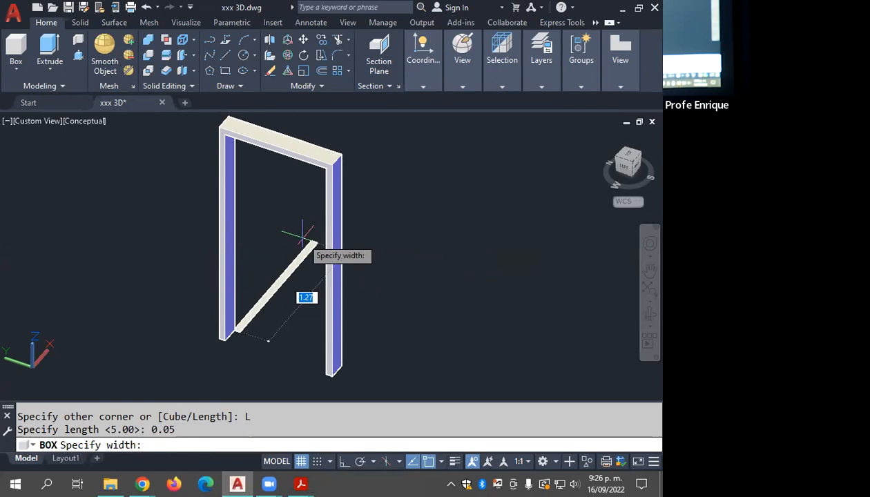
pyautogui.write('.9')
pyautogui.press('Return')
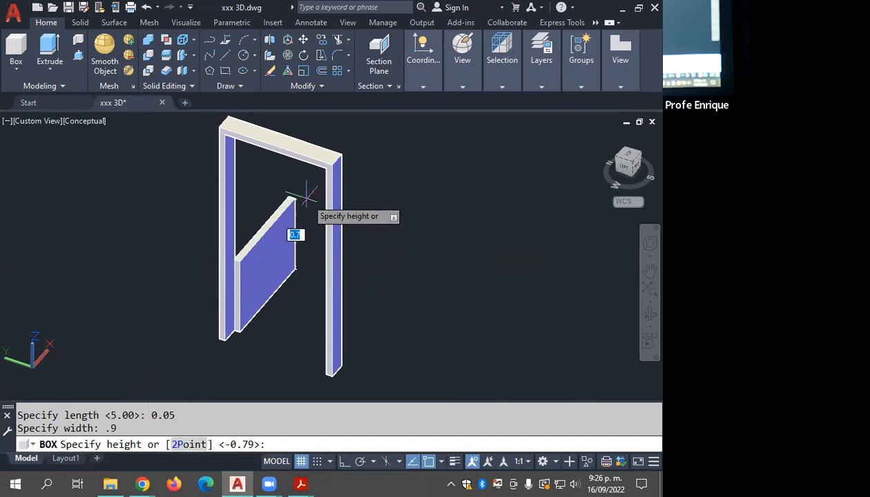
# Step: Set the door leaf box's height to 2.05
pyautogui.moveTo(305, 196); pyautogui.dragTo(295, 230, button='middle')
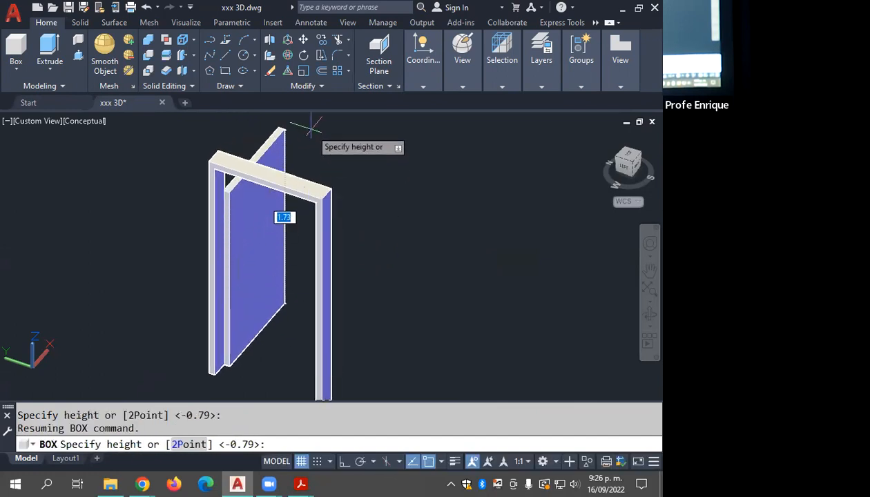
pyautogui.write('2.05')
pyautogui.press('Return')
# Step: Move the door frame and leaf together from the frame's outer base corner to the wall's base corner at the house's door opening
pyautogui.keyDown('shift'); pyautogui.moveTo(293, 170); pyautogui.dragTo(231, 270, button='middle'); pyautogui.keyUp('shift')
pyautogui.scroll(-8, 291, 184)
pyautogui.scroll(-4, 274, 238)
pyautogui.scroll(3, 246, 251)
pyautogui.click(260, 242)
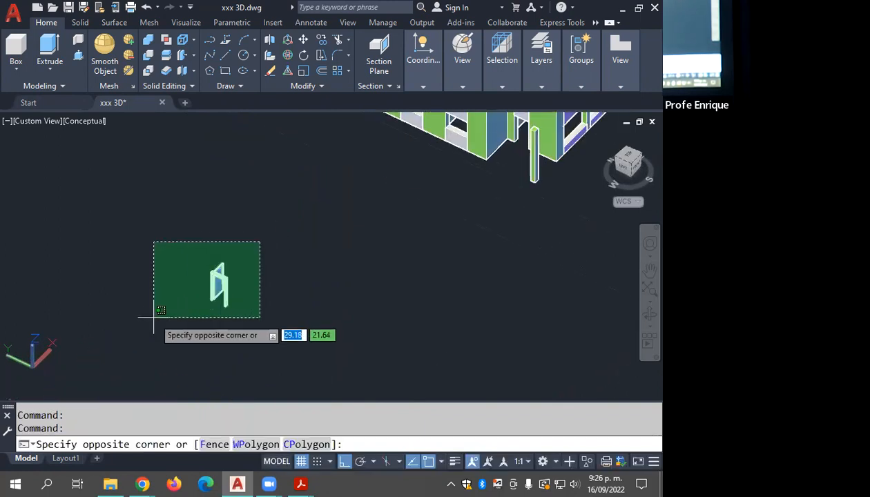
pyautogui.click(155, 314)
pyautogui.write('MJ')
pyautogui.press('Return')
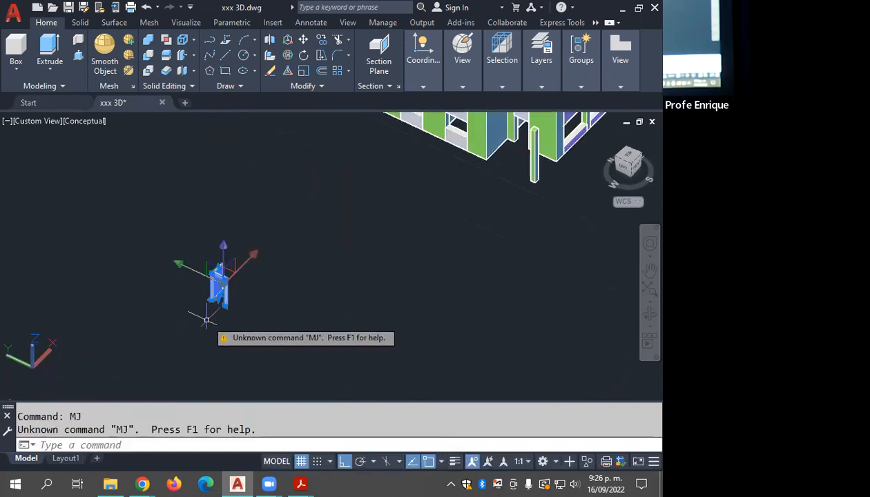
pyautogui.scroll(4, 209, 328)
pyautogui.write('M')
pyautogui.press('Return')
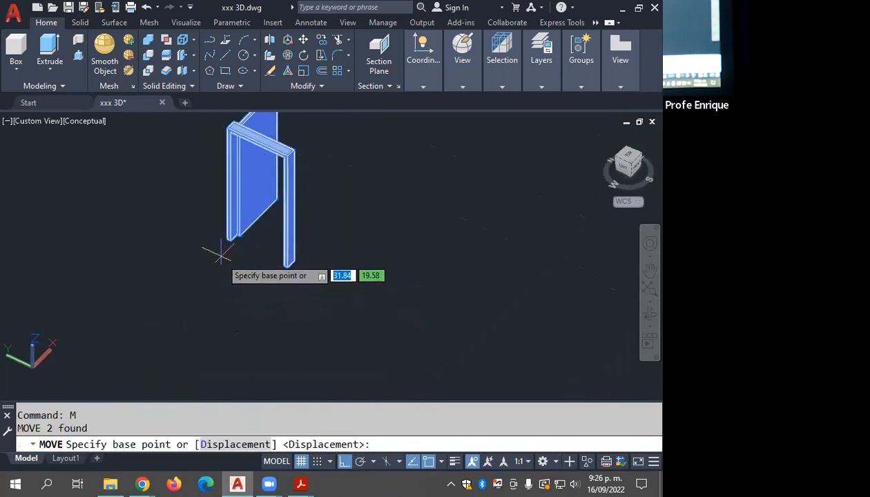
pyautogui.scroll(3, 216, 238)
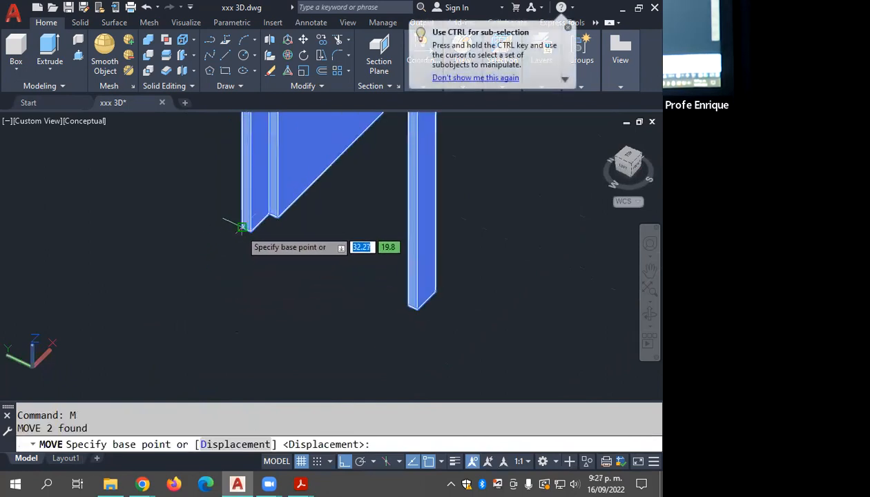
pyautogui.click(242, 227)
pyautogui.scroll(-8, 281, 259)
pyautogui.moveTo(367, 218); pyautogui.dragTo(246, 357, button='middle')
pyautogui.scroll(6, 546, 216)
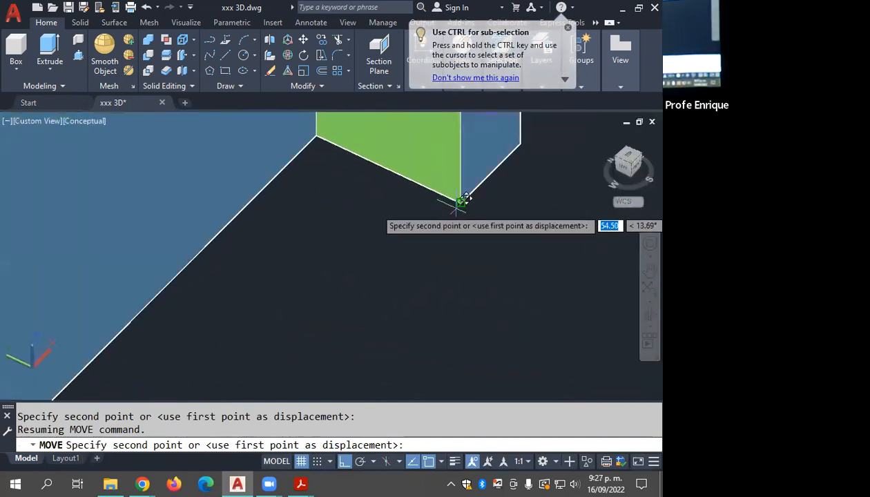
pyautogui.scroll(-3, 460, 209)
pyautogui.moveTo(461, 210); pyautogui.dragTo(425, 330, button='middle')
pyautogui.press('Escape')
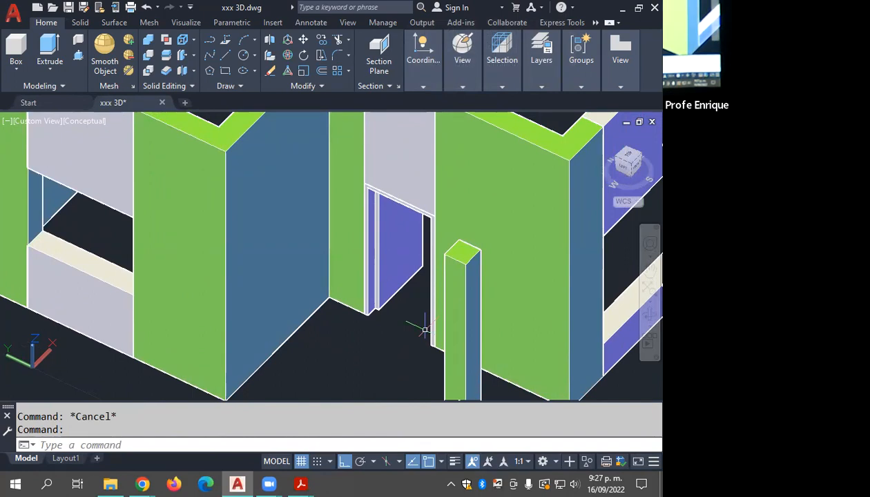
# Step: Undo the door's move into the house and the creation of the door leaf box
pyautogui.hotkey('ctrl', 'z')
pyautogui.hotkey('ctrl', 'z')
pyautogui.hotkey('ctrl', 'z')
pyautogui.hotkey('ctrl', 'z')
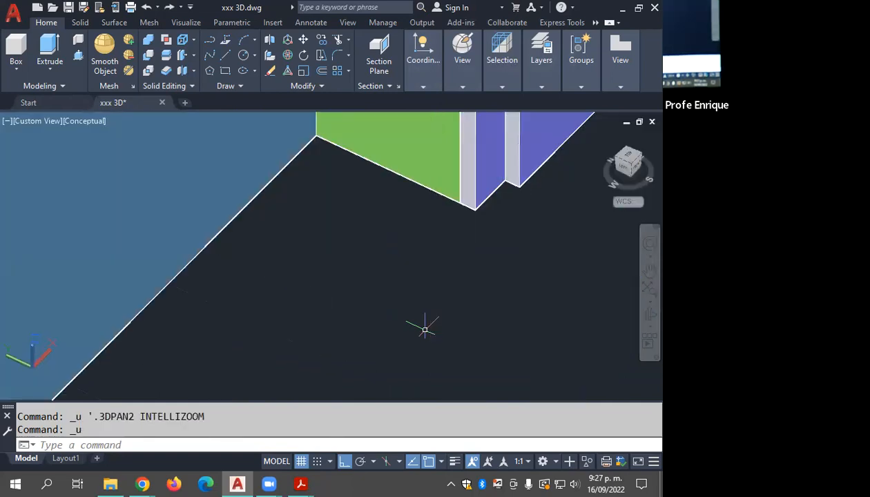
pyautogui.hotkey('ctrl', 'z')
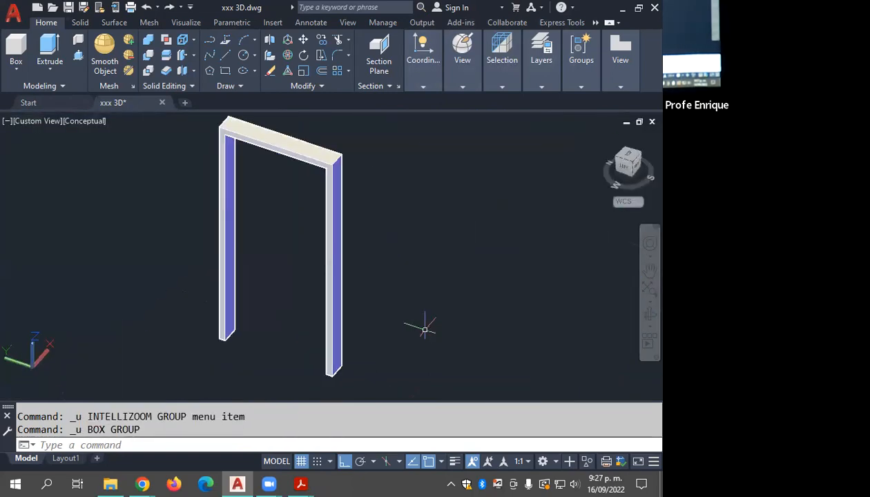
# Step: Show the door frame from the Top view in the X-Ray visual style
pyautogui.click(274, 257)
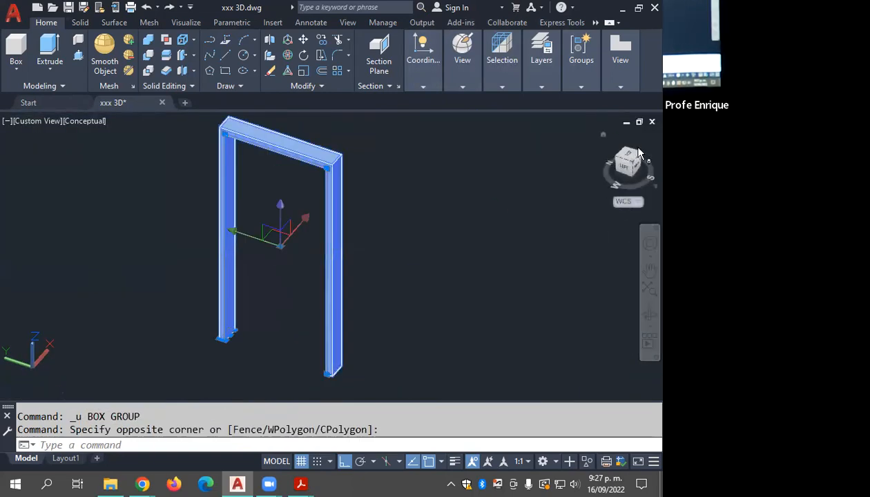
pyautogui.click(627, 159)
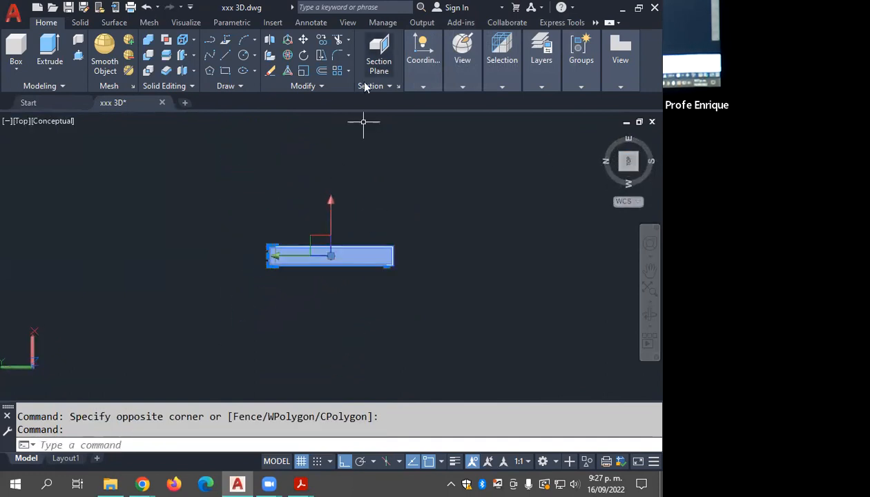
pyautogui.click(463, 83)
pyautogui.click(476, 102)
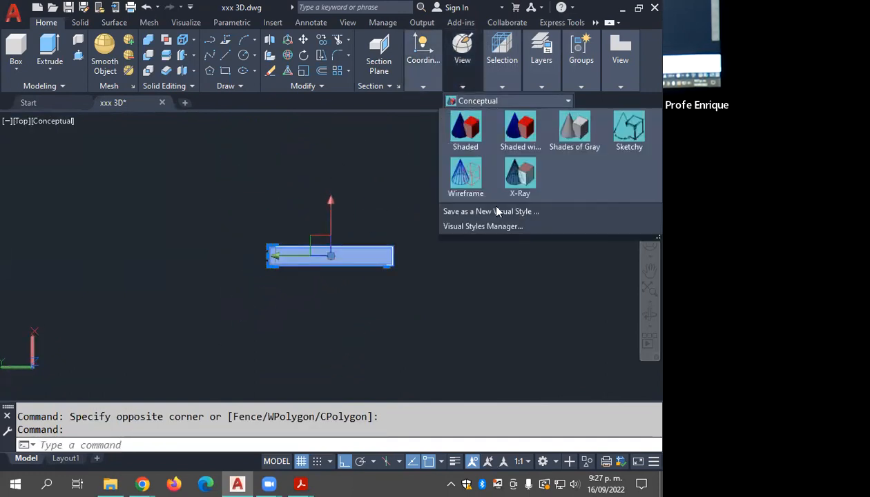
pyautogui.click(521, 223)
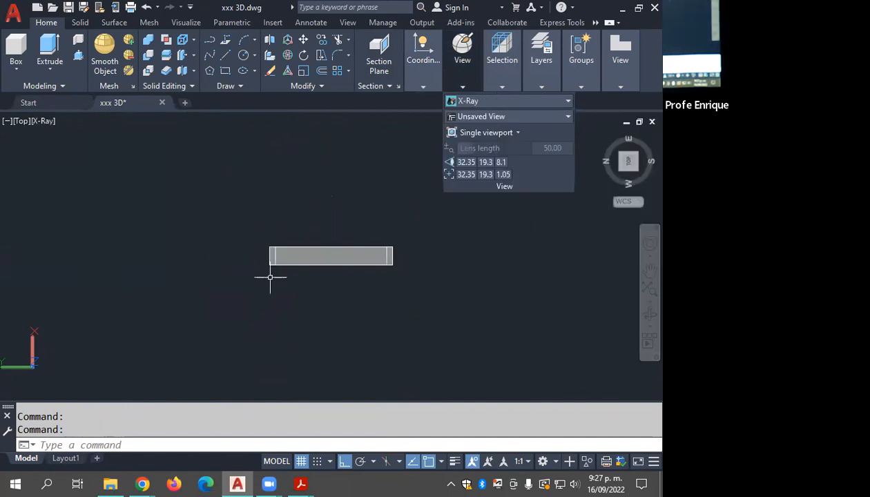
pyautogui.scroll(2, 282, 275)
pyautogui.moveTo(305, 266); pyautogui.dragTo(205, 351, button='middle')
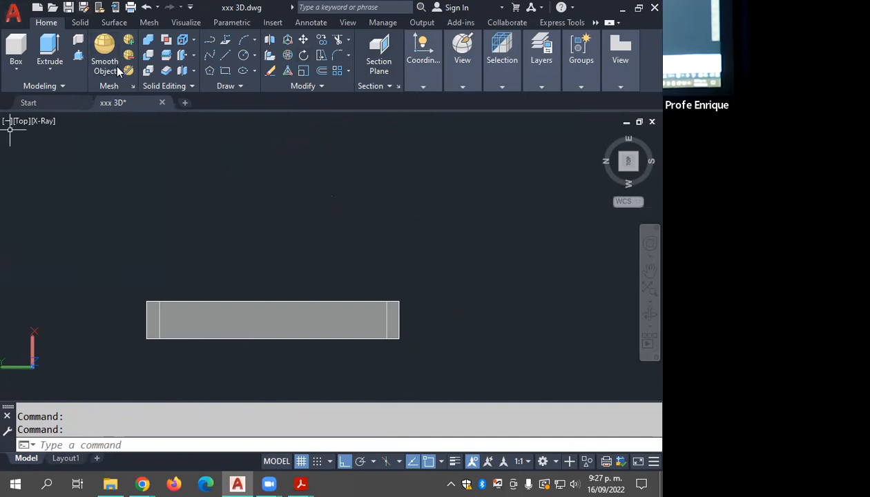
pyautogui.moveTo(159, 300)
pyautogui.mouseDown()
pyautogui.moveTo(194, 179)
pyautogui.moveTo(181, 123)
pyautogui.mouseUp()
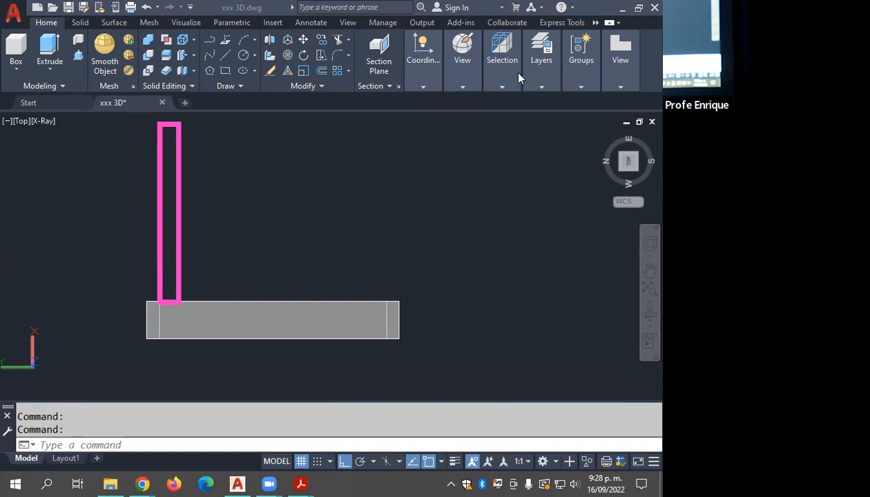
pyautogui.moveTo(125, 337)
pyautogui.mouseDown()
pyautogui.moveTo(187, 334)
pyautogui.moveTo(213, 310)
pyautogui.moveTo(223, 345)
pyautogui.moveTo(216, 314)
pyautogui.moveTo(236, 315)
pyautogui.mouseUp()
pyautogui.moveTo(196, 196)
pyautogui.mouseDown()
pyautogui.moveTo(214, 201)
pyautogui.moveTo(194, 202)
pyautogui.moveTo(221, 221)
pyautogui.mouseUp()
pyautogui.moveTo(237, 190)
pyautogui.mouseDown()
pyautogui.moveTo(246, 188)
pyautogui.moveTo(252, 238)
pyautogui.mouseUp()
pyautogui.moveTo(281, 182)
pyautogui.mouseDown()
pyautogui.moveTo(287, 194)
pyautogui.moveTo(276, 185)
pyautogui.mouseUp()
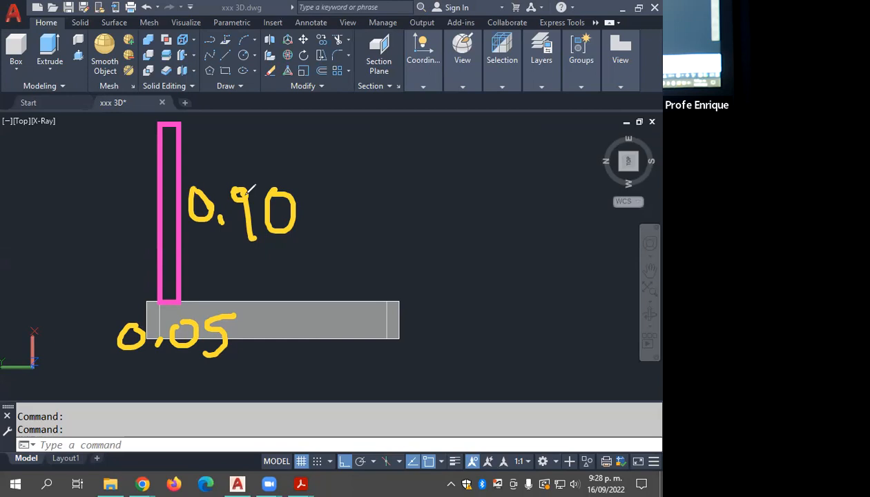
pyautogui.click(494, 68)
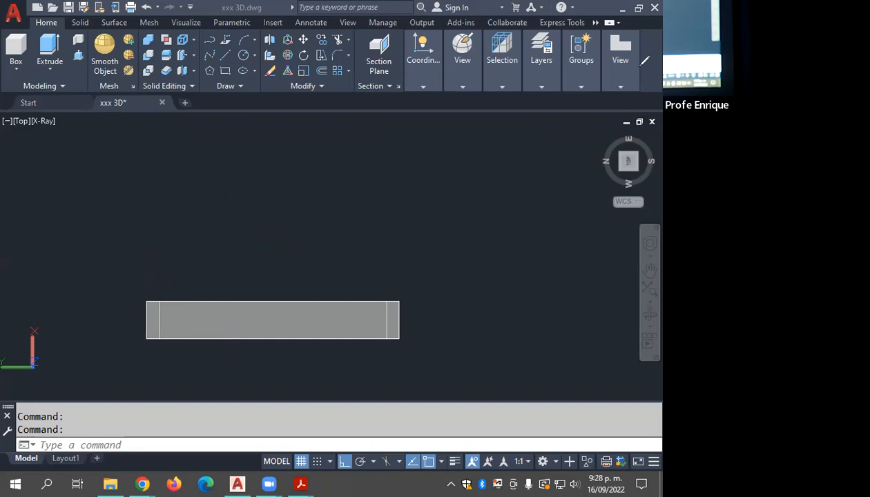
# Step: Switch the view of the door frame to SW Isometric and clear the selection
pyautogui.click(295, 343)
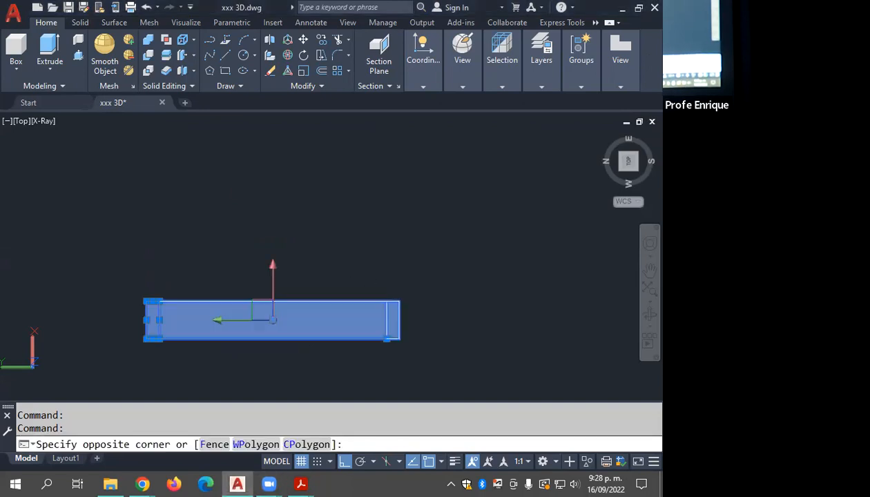
pyautogui.click(219, 283)
pyautogui.click(622, 167)
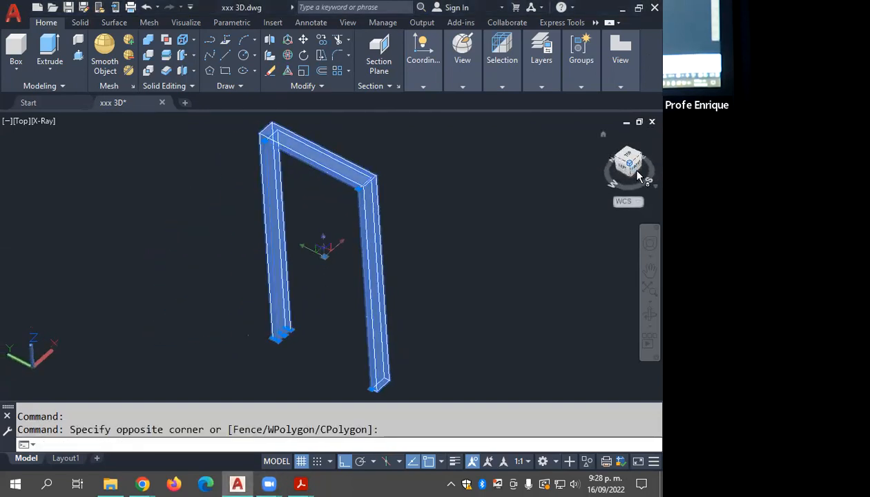
pyautogui.press('Escape')
pyautogui.press('Escape')
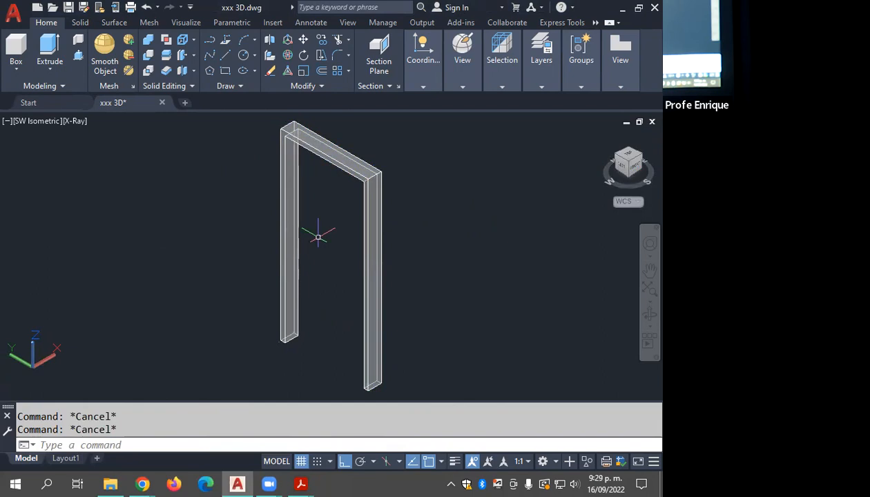
# Step: Start a solid box at the far jamb's inner base corner with length 0.05 and width 0.90 for the open door leaf
pyautogui.click(17, 69)
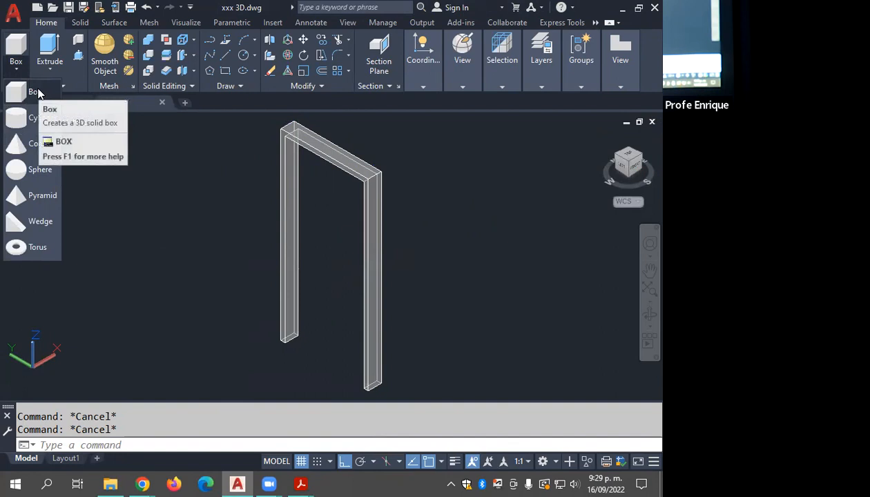
pyautogui.click(37, 93)
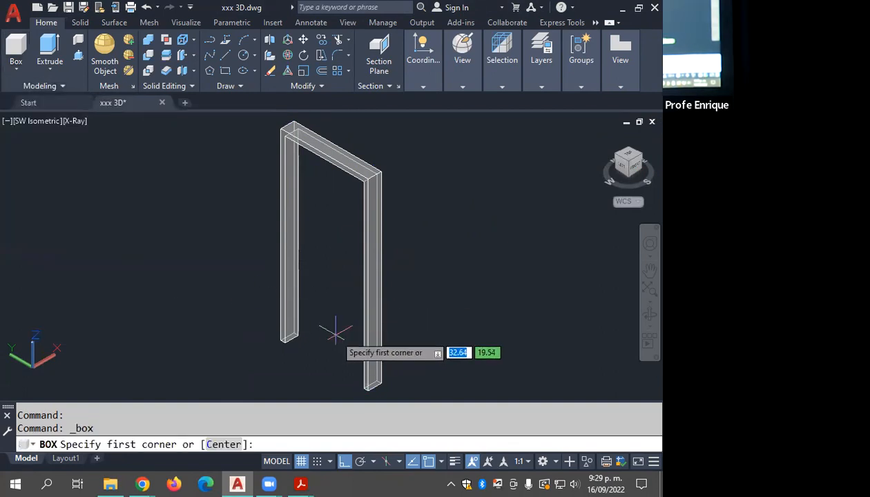
pyautogui.scroll(4, 307, 335)
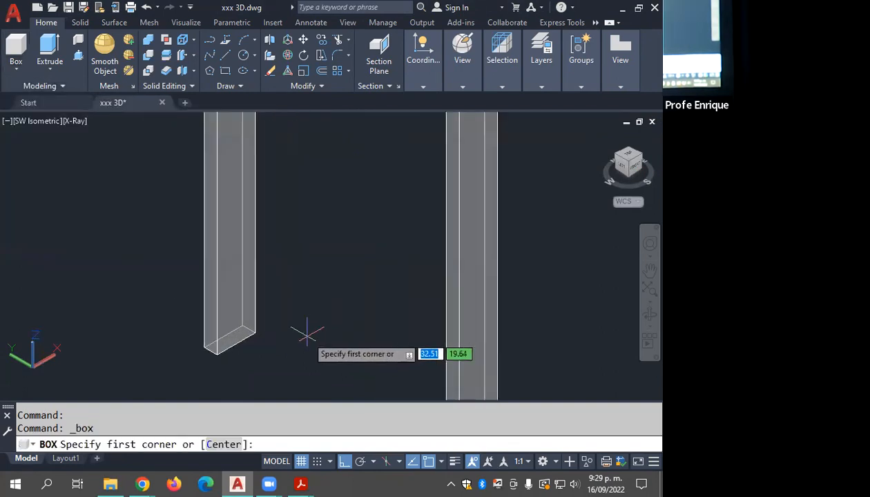
pyautogui.click(254, 333)
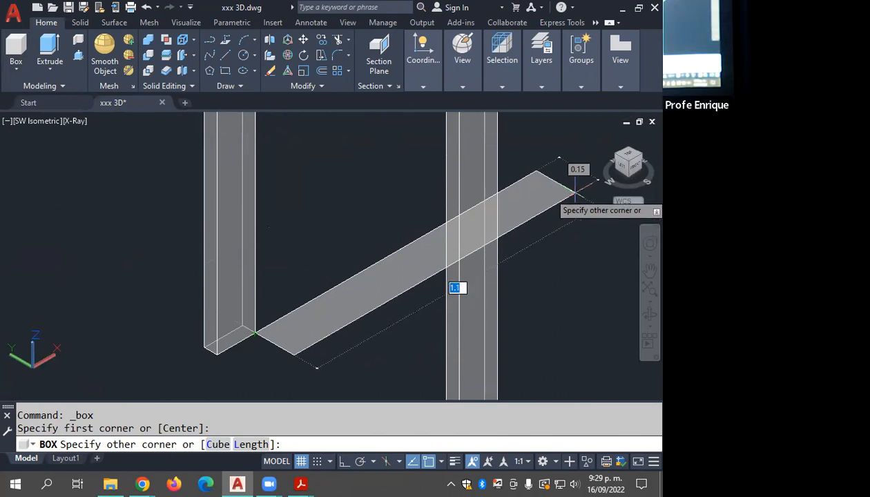
pyautogui.click(252, 444)
pyautogui.moveTo(290, 271); pyautogui.dragTo(292, 272, button='middle')
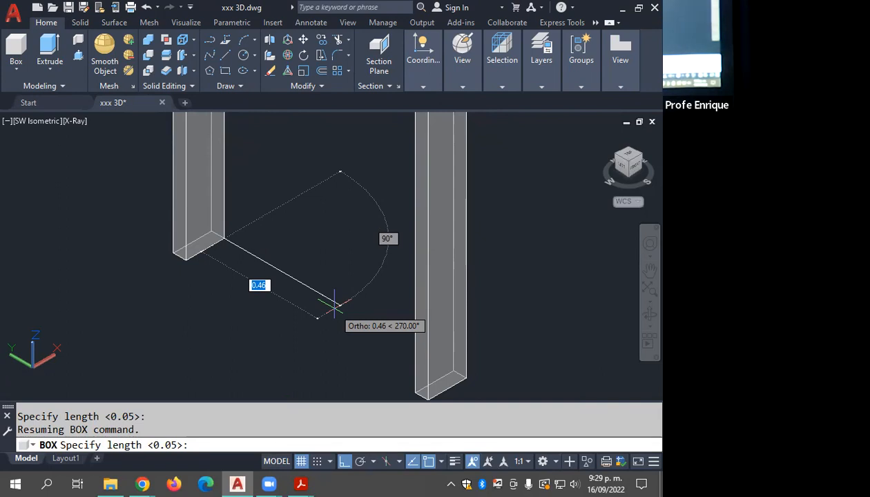
pyautogui.write('.05')
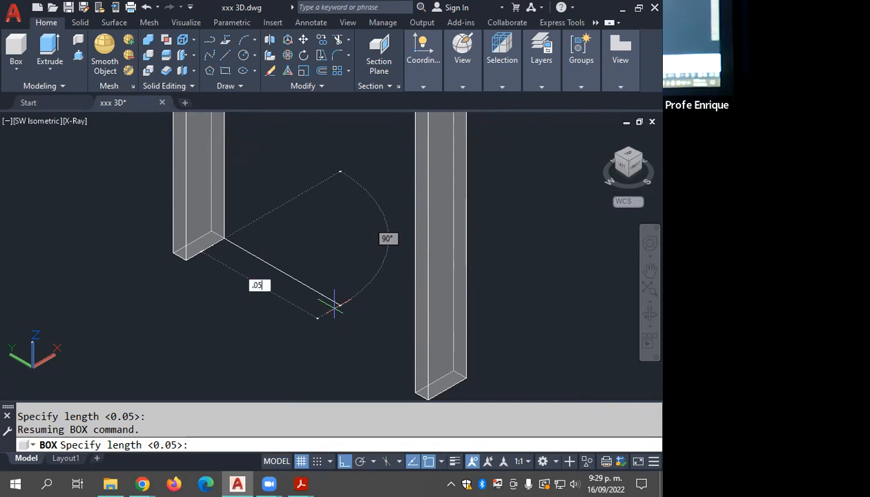
pyautogui.press('Return')
pyautogui.moveTo(303, 231); pyautogui.dragTo(287, 254, button='middle')
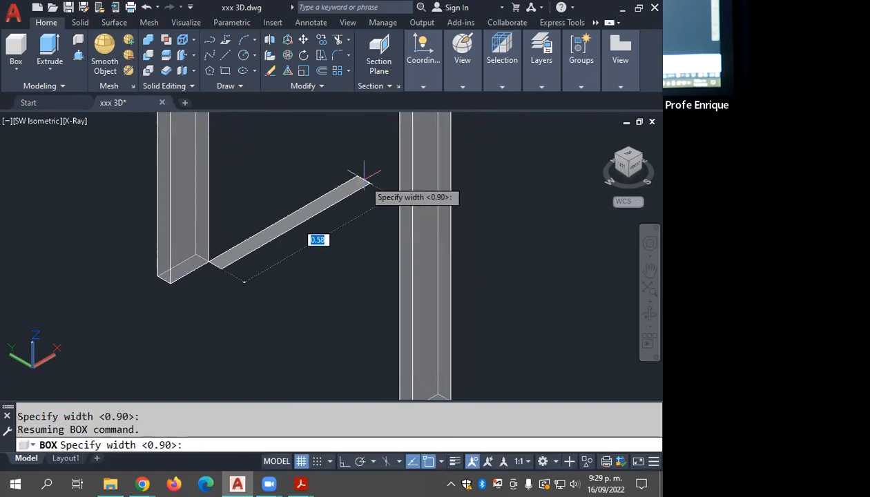
pyautogui.write('.9')
pyautogui.press('Return')
# Step: Give the door leaf box a height of 2.05
pyautogui.moveTo(359, 171); pyautogui.dragTo(251, 321, button='middle')
pyautogui.scroll(-3, 299, 320)
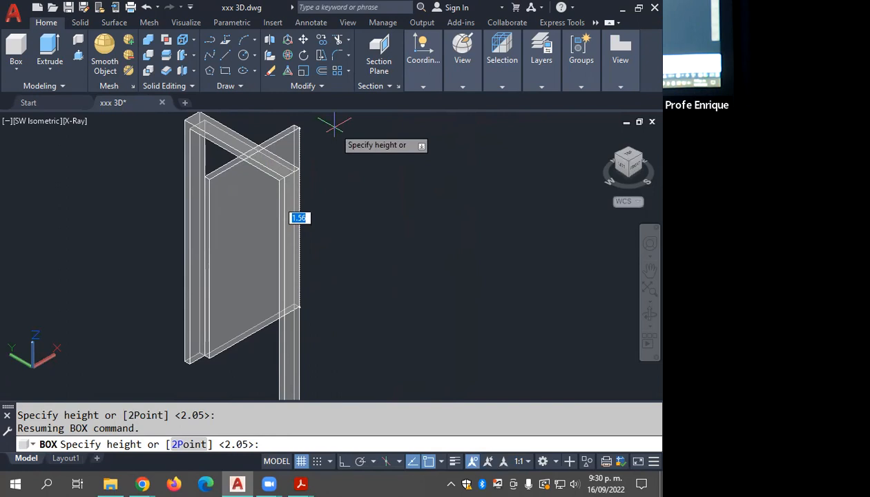
pyautogui.write('2.05')
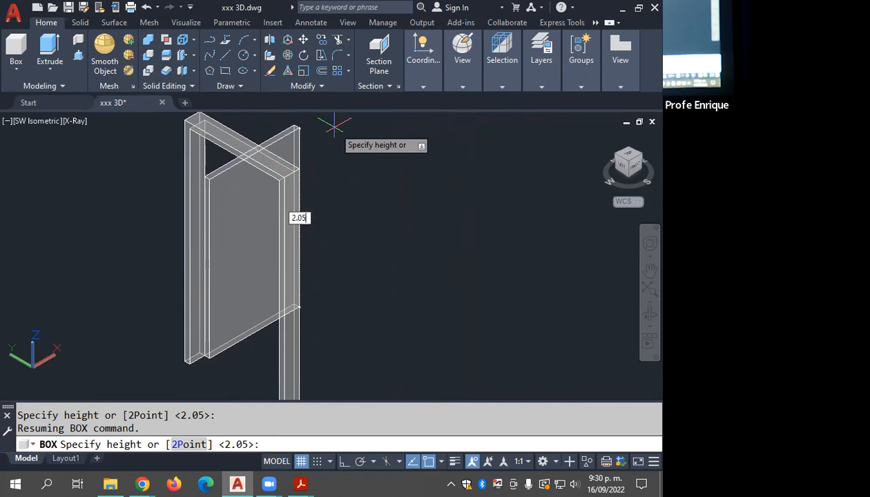
pyautogui.press('Return')
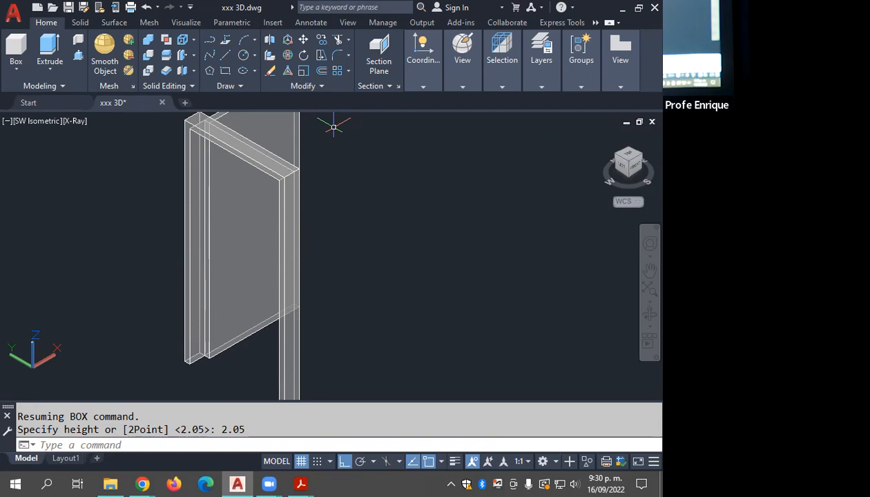
pyautogui.press('Escape')
# Step: Create a layer named 3D PUERTA and assign it index color 182
pyautogui.click(541, 61)
pyautogui.click(500, 114)
pyautogui.click(153, 108)
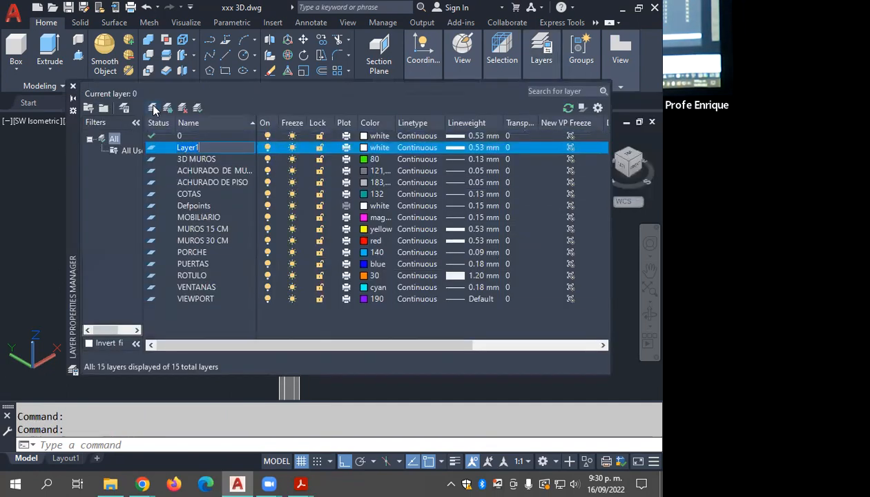
pyautogui.write('3D')
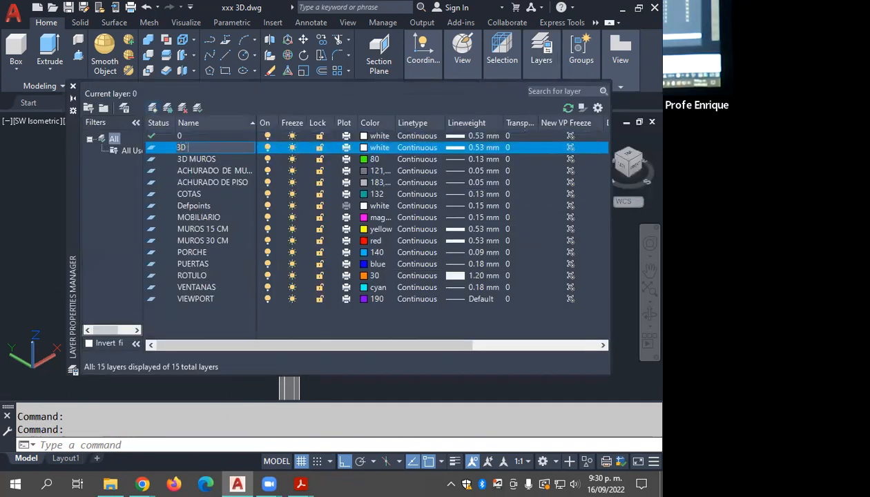
pyautogui.press('Return')
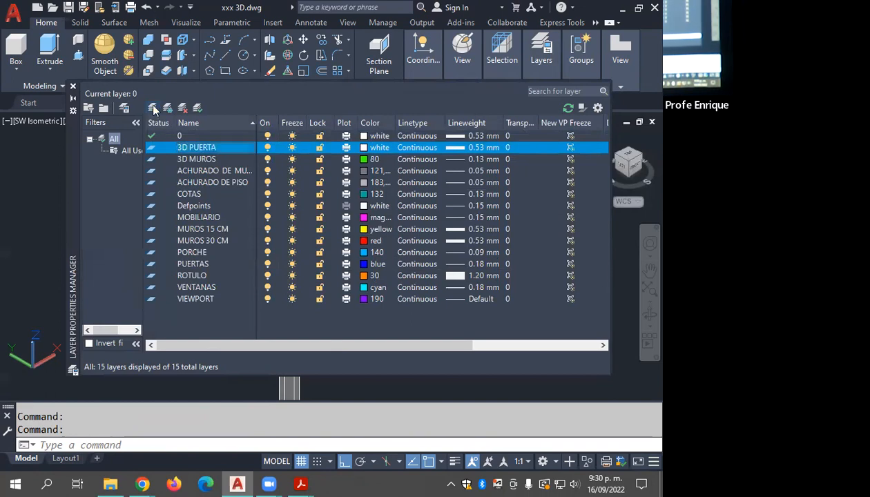
pyautogui.click(361, 147)
pyautogui.click(380, 189)
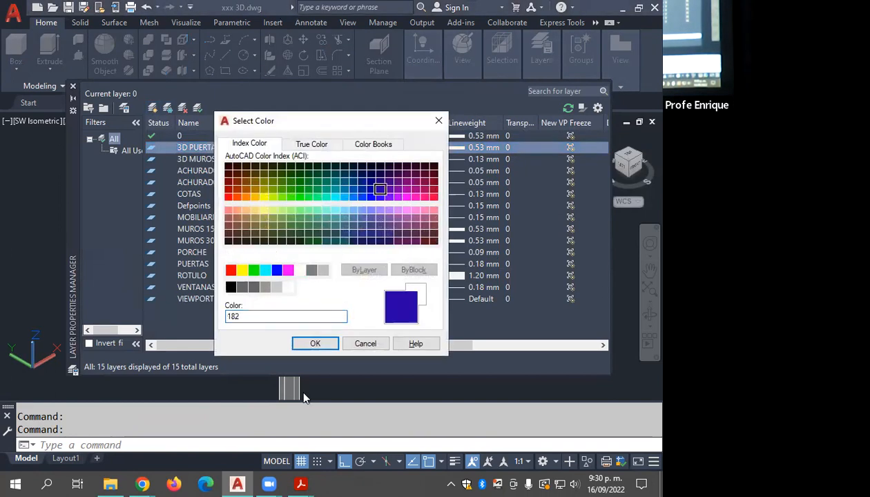
pyautogui.click(313, 343)
pyautogui.click(74, 92)
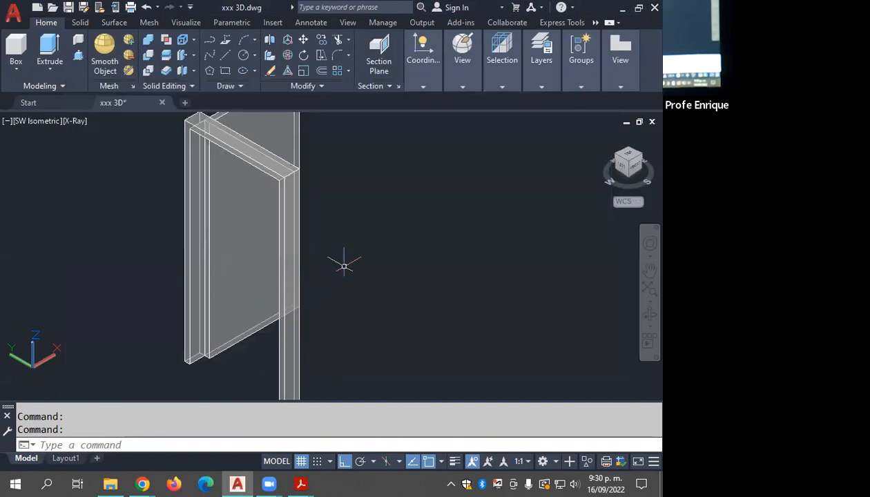
pyautogui.click(317, 287)
pyautogui.click(136, 262)
pyautogui.click(542, 73)
pyautogui.click(580, 60)
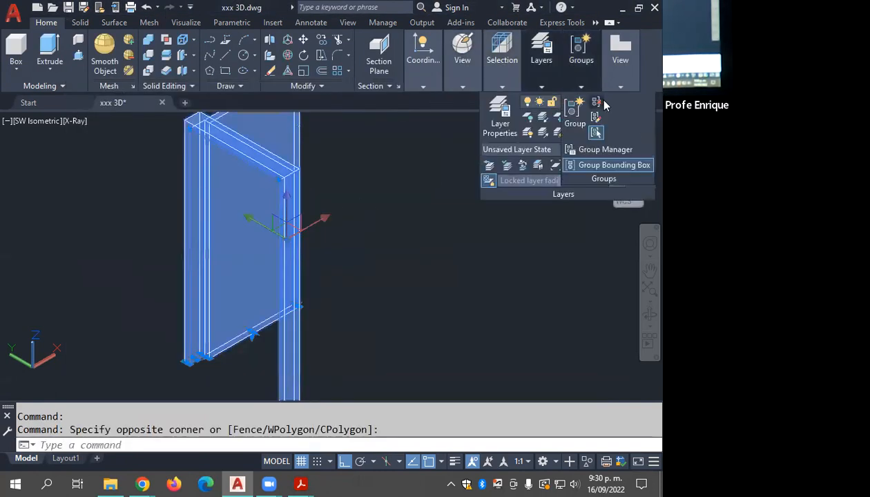
pyautogui.click(596, 102)
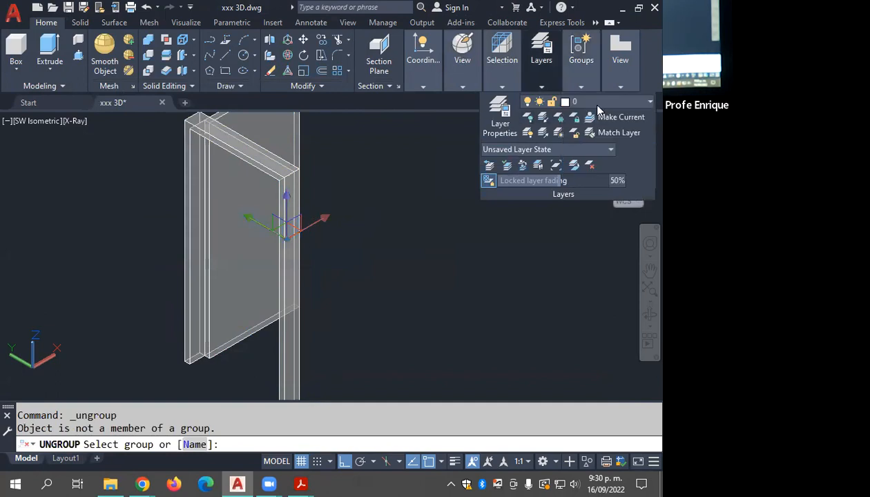
pyautogui.click(584, 103)
pyautogui.click(605, 149)
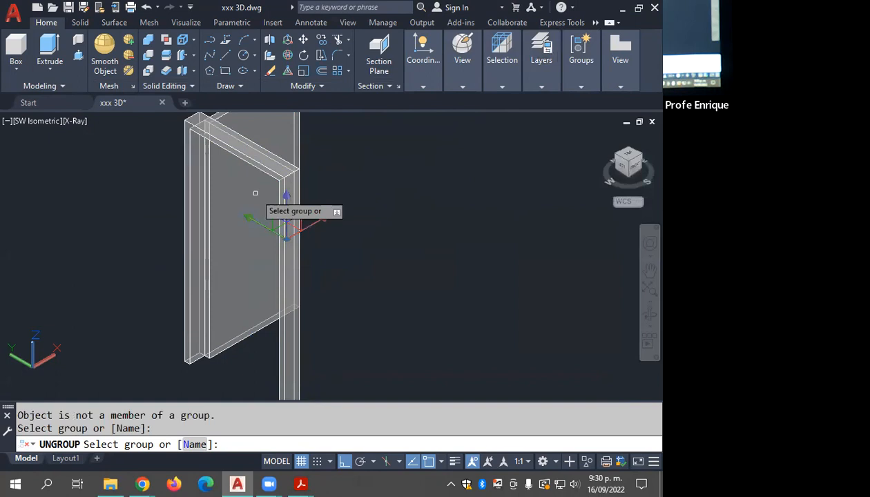
pyautogui.press('Escape')
# Step: Assign the door frame and leaf to the 3D PUERTA layer and clear the selection
pyautogui.click(285, 148)
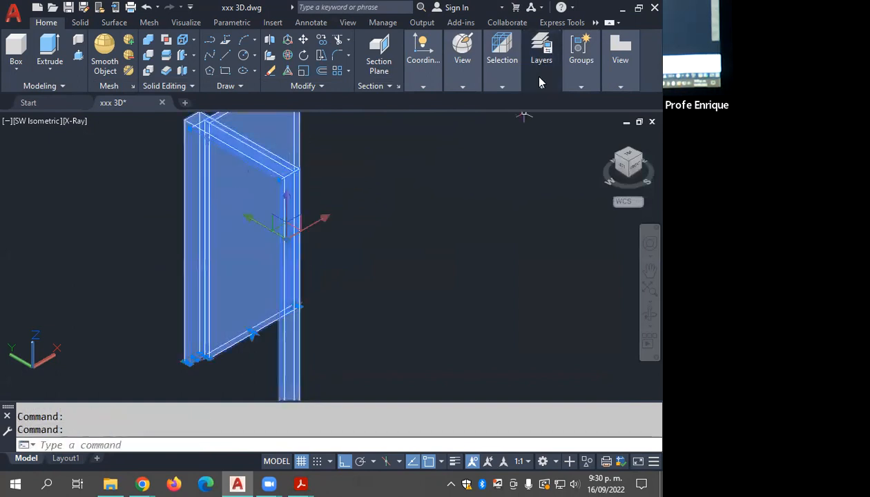
pyautogui.click(532, 69)
pyautogui.click(592, 101)
pyautogui.click(610, 149)
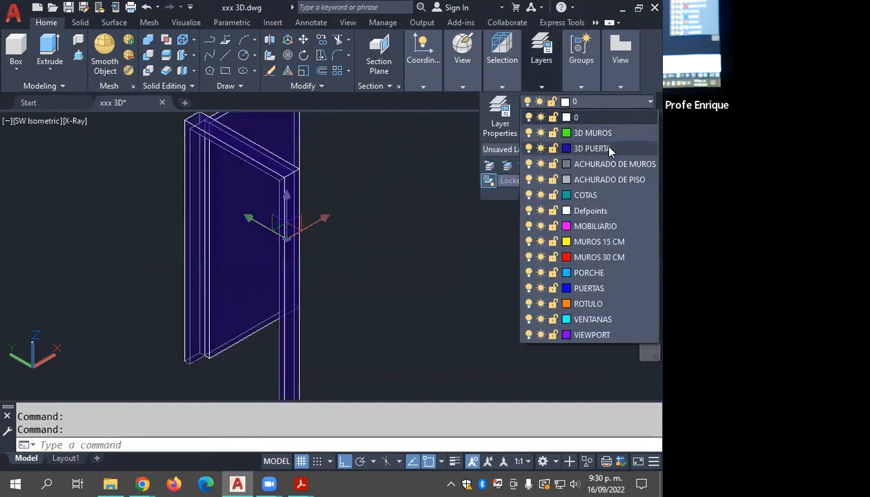
pyautogui.press('Escape')
pyautogui.press('Escape')
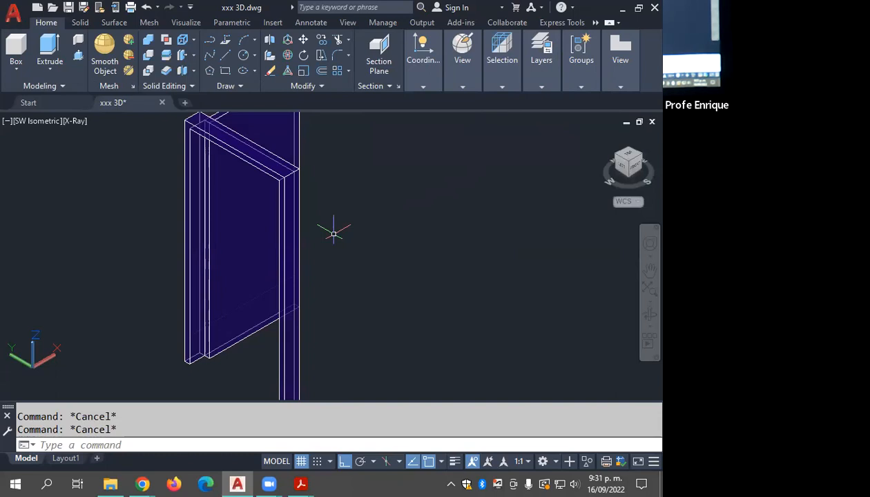
# Step: Move the door frame and leaf from the frame's outer base corner to the wall's base corner at the house's door opening
pyautogui.scroll(-2, 307, 179)
pyautogui.moveTo(306, 179); pyautogui.dragTo(278, 267, button='middle')
pyautogui.scroll(-5, 280, 264)
pyautogui.click(288, 207)
pyautogui.click(227, 295)
pyautogui.scroll(2, 227, 295)
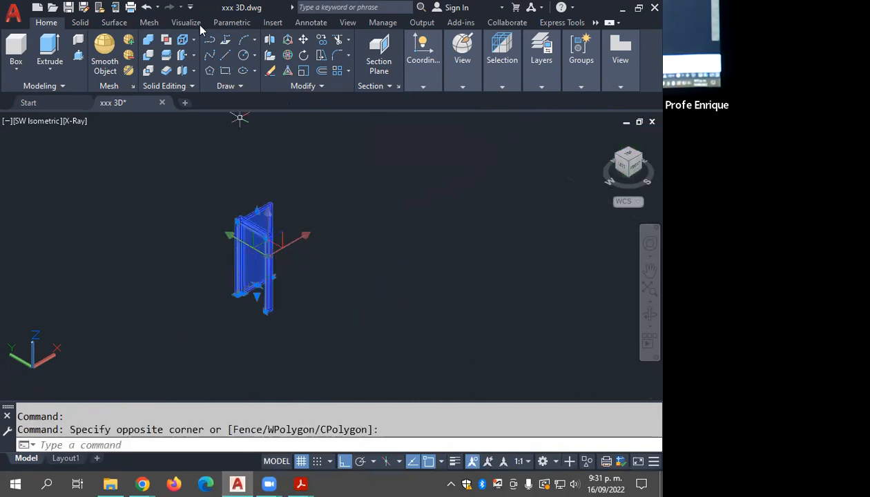
pyautogui.click(303, 40)
pyautogui.scroll(4, 226, 297)
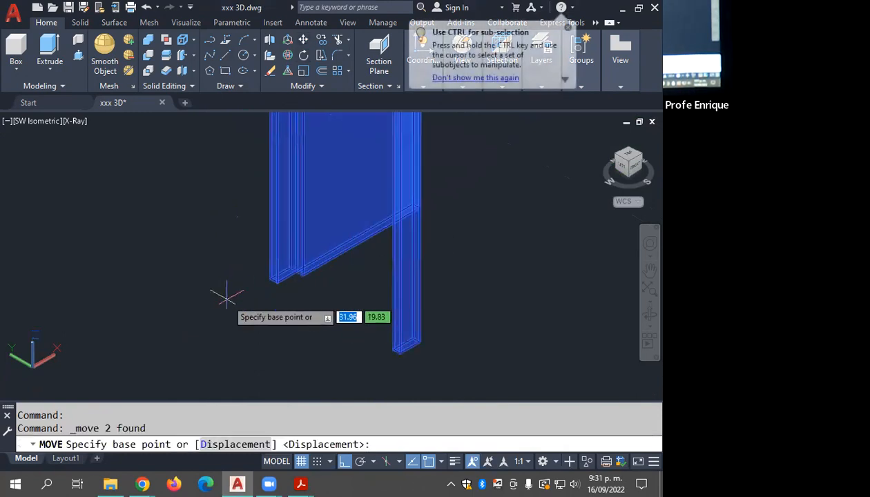
pyautogui.click(271, 278)
pyautogui.scroll(-5, 320, 248)
pyautogui.scroll(5, 325, 262)
pyautogui.moveTo(428, 211); pyautogui.dragTo(389, 220, button='middle')
pyautogui.scroll(6, 387, 218)
pyautogui.scroll(2, 387, 218)
pyautogui.click(358, 246)
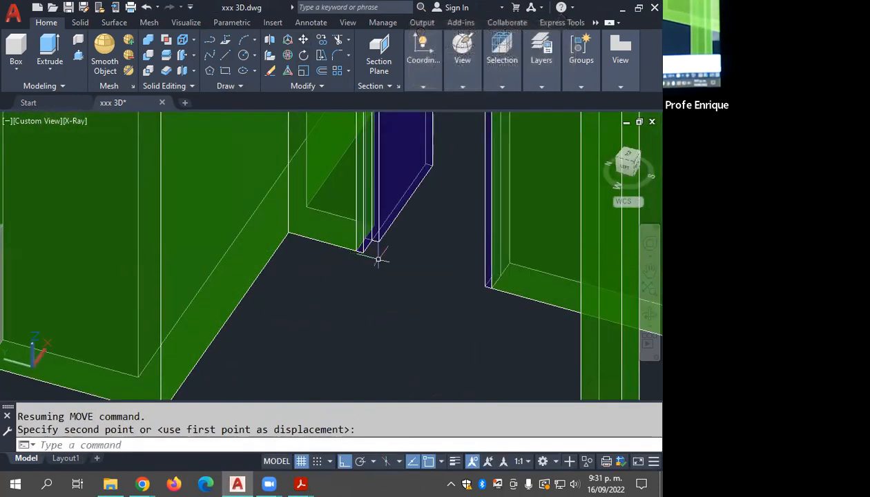
pyautogui.press('Escape')
# Step: Undo the door's move into the house and redo it
pyautogui.hotkey('ctrl', 'z')
pyautogui.press('Escape')
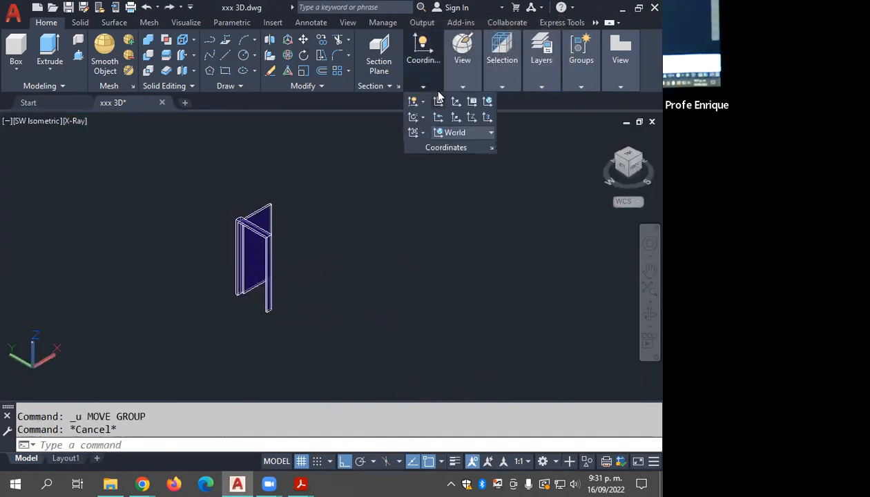
pyautogui.click(169, 8)
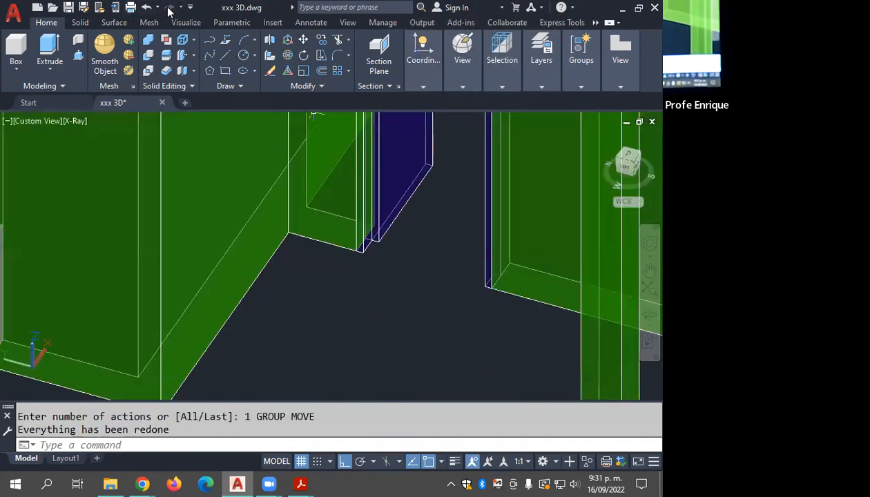
# Step: Display the house and its installed door in the Conceptual visual style
pyautogui.moveTo(463, 72)
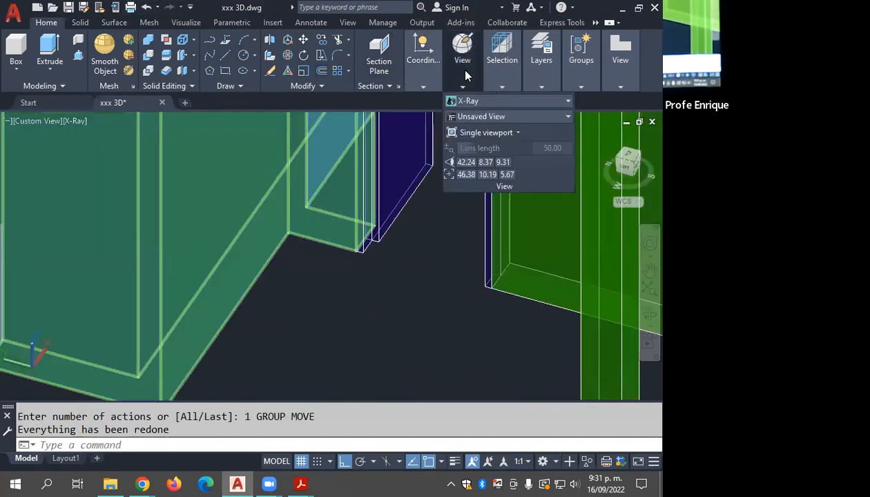
pyautogui.click(479, 102)
pyautogui.click(516, 128)
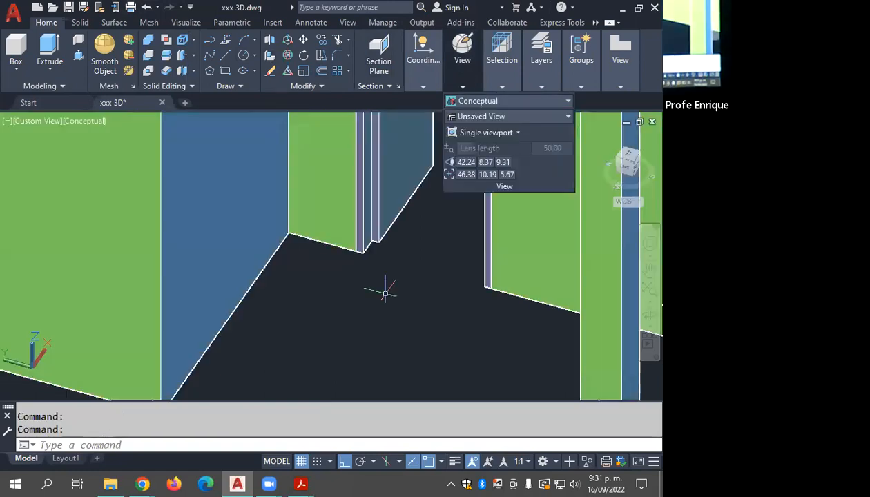
pyautogui.moveTo(388, 305); pyautogui.dragTo(352, 337, button='middle')
# Step: Try the Shaded with edges visual style on the house, and return to Conceptual
pyautogui.moveTo(469, 66)
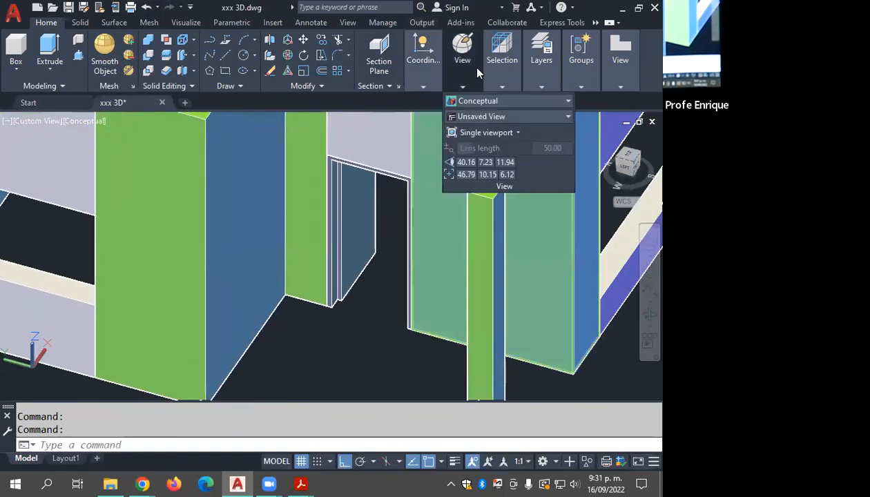
pyautogui.click(483, 102)
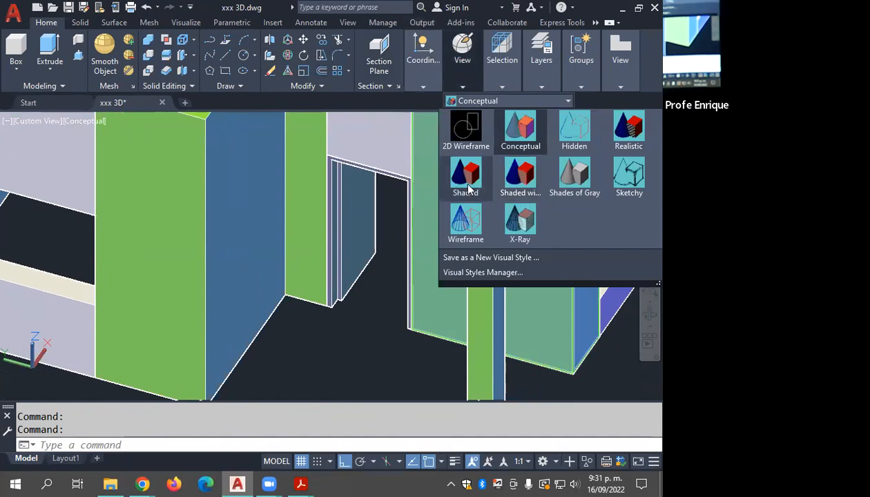
pyautogui.click(521, 174)
pyautogui.keyDown('shift'); pyautogui.moveTo(359, 282); pyautogui.dragTo(372, 237, button='middle'); pyautogui.keyUp('shift')
pyautogui.moveTo(468, 64)
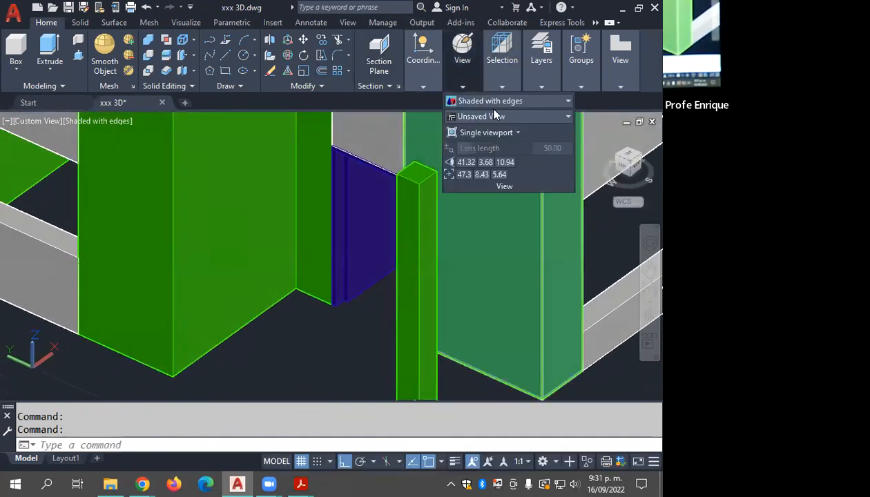
pyautogui.click(493, 102)
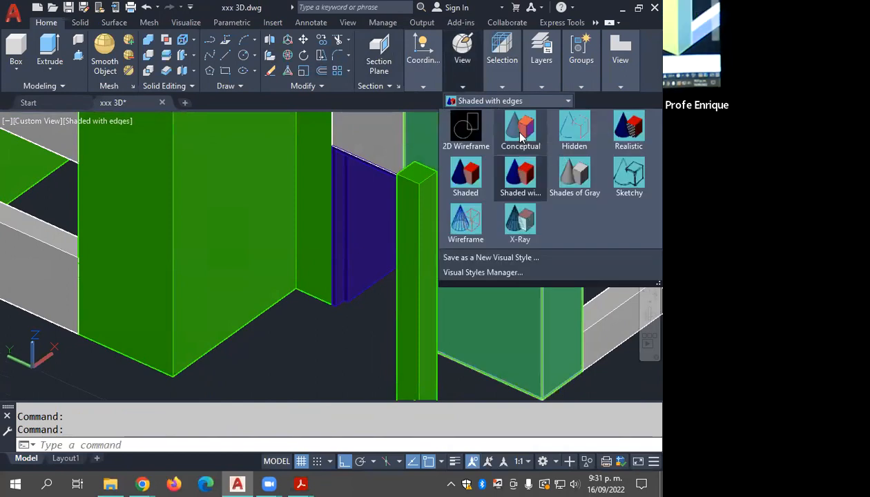
pyautogui.click(516, 132)
pyautogui.keyDown('shift'); pyautogui.moveTo(359, 243); pyautogui.dragTo(369, 172, button='middle'); pyautogui.keyUp('shift')
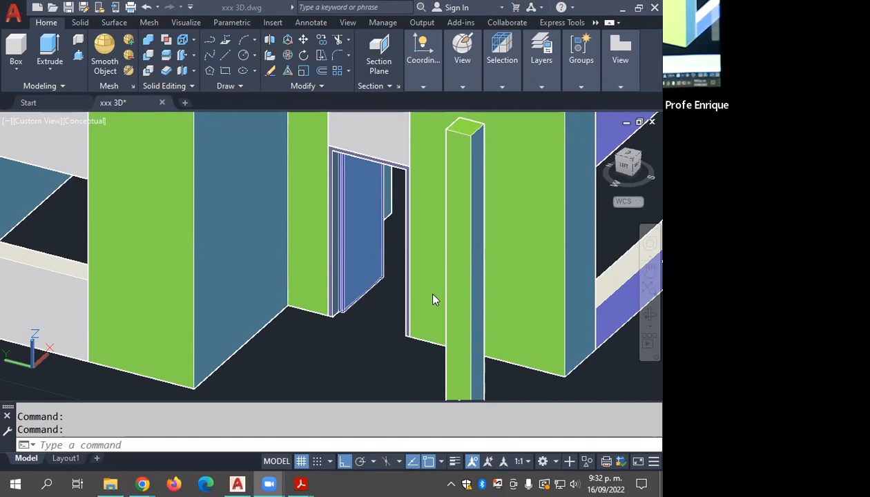
# Step: Examine the window opening beside the house's outer corner
pyautogui.click(266, 245)
pyautogui.press('Escape')
pyautogui.scroll(-2, 268, 276)
pyautogui.moveTo(270, 273); pyautogui.dragTo(519, 277, button='middle')
pyautogui.moveTo(227, 262); pyautogui.dragTo(373, 298, button='middle')
pyautogui.moveTo(157, 267); pyautogui.dragTo(327, 298, button='middle')
pyautogui.scroll(4, 304, 277)
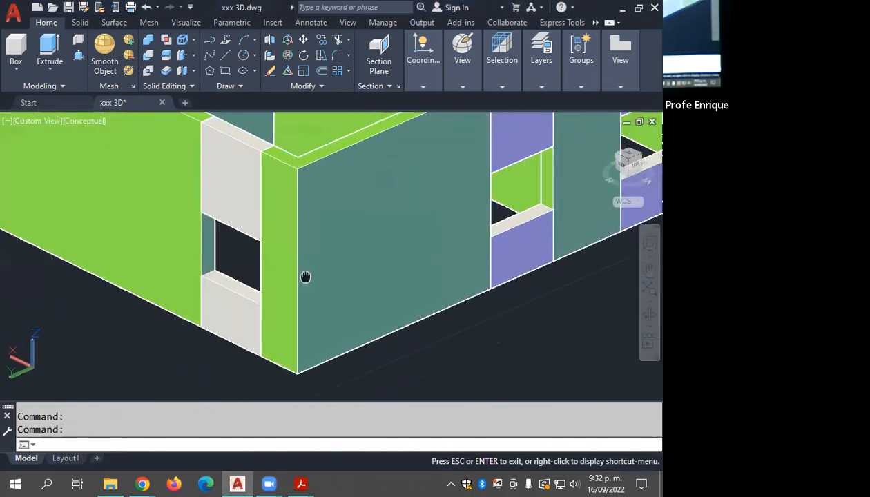
pyautogui.moveTo(256, 272); pyautogui.dragTo(310, 275, button='middle')
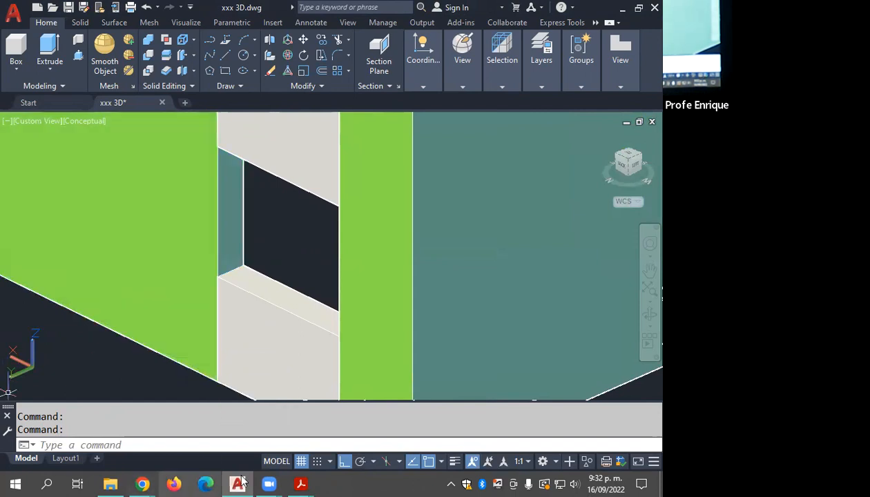
# Step: Switch to the Zoom whiteboard and sketch the window frame's front outline as an isometric parallelogram in thick black lines
pyautogui.moveTo(271, 483)
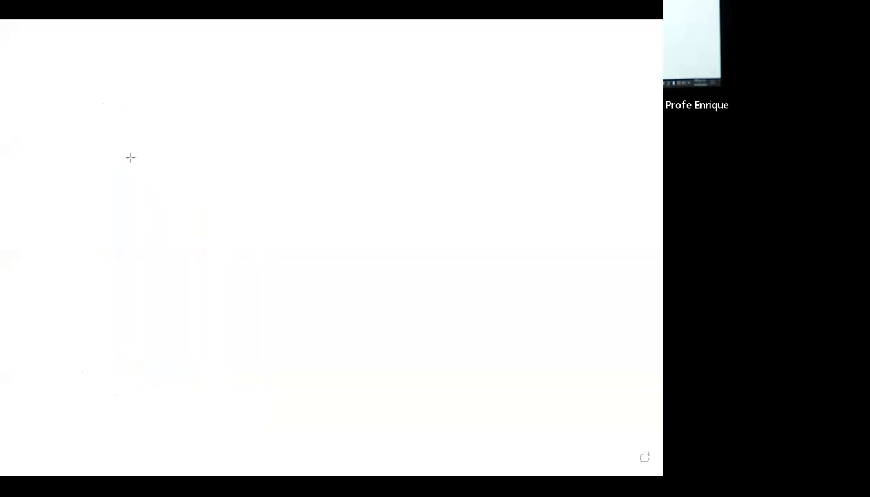
pyautogui.moveTo(145, 144); pyautogui.dragTo(145, 324)
pyautogui.moveTo(147, 143); pyautogui.dragTo(293, 224)
pyautogui.moveTo(146, 325); pyautogui.dragTo(281, 402)
pyautogui.click(294, 231)
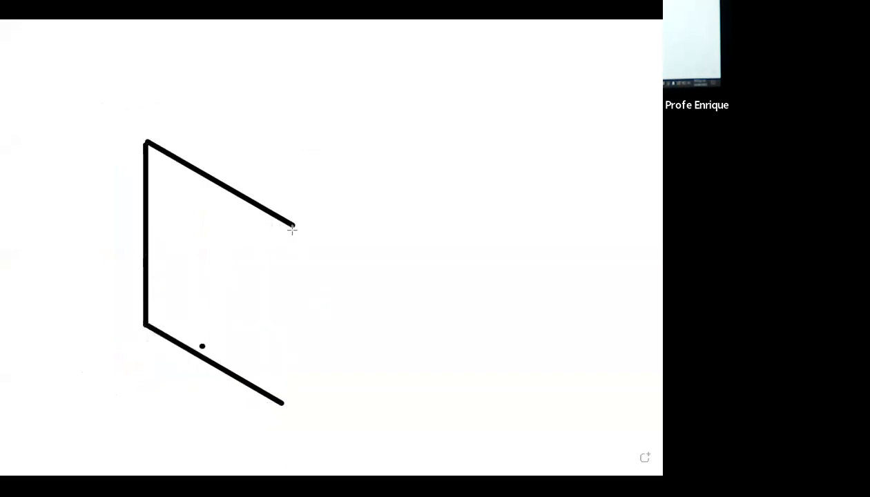
pyautogui.moveTo(291, 223); pyautogui.dragTo(288, 402)
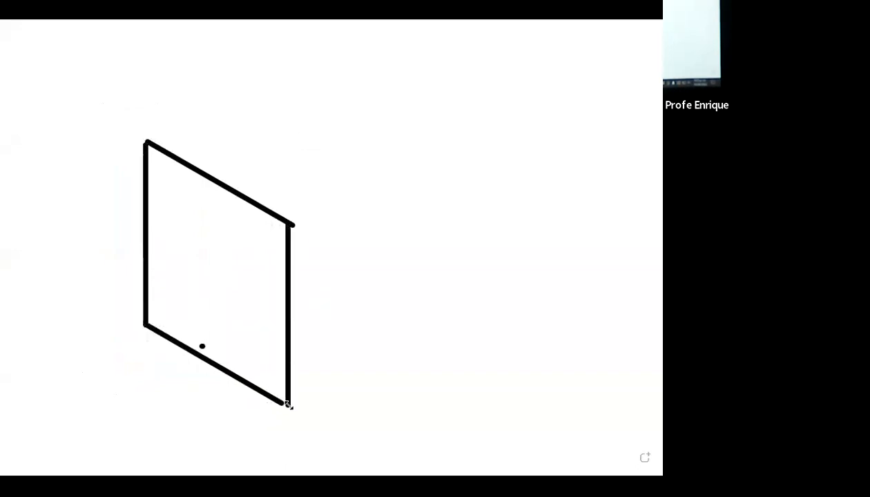
# Step: Add the receding top and side edges to the front outline so that the window frame becomes an isometric box
pyautogui.moveTo(145, 141); pyautogui.dragTo(191, 115)
pyautogui.moveTo(290, 222); pyautogui.dragTo(329, 199)
pyautogui.moveTo(288, 399); pyautogui.dragTo(336, 375)
pyautogui.moveTo(191, 116); pyautogui.dragTo(330, 198)
pyautogui.moveTo(335, 374); pyautogui.dragTo(334, 198)
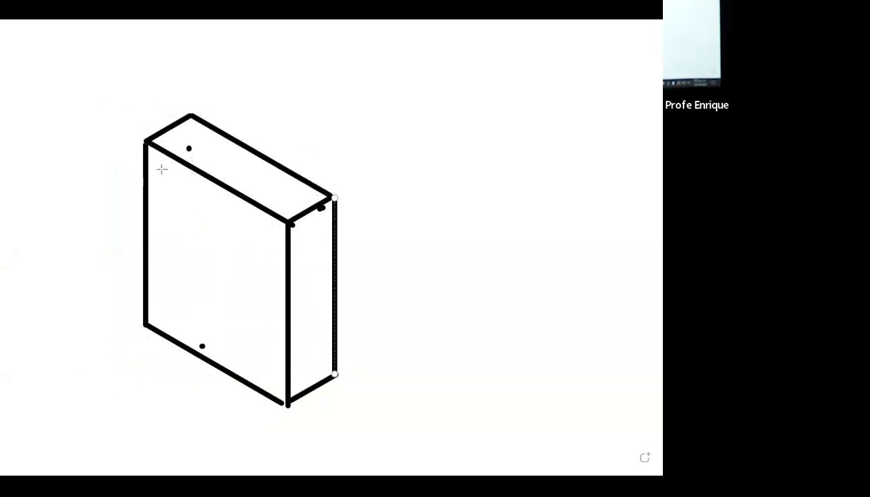
# Step: Draw the frame's inner opening as a smaller parallelogram on the front face, with its inside corner and sill edges showing the depth
pyautogui.moveTo(163, 170); pyautogui.dragTo(163, 312)
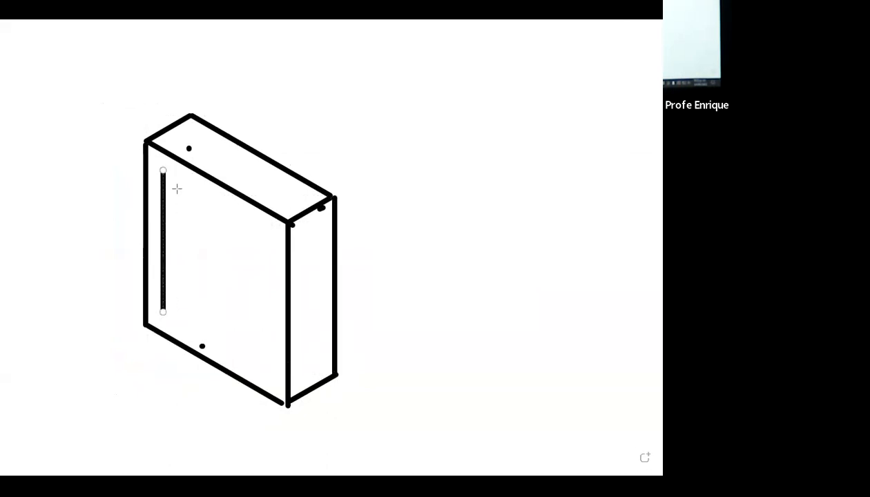
pyautogui.moveTo(274, 233); pyautogui.dragTo(272, 379)
pyautogui.moveTo(164, 171); pyautogui.dragTo(273, 231)
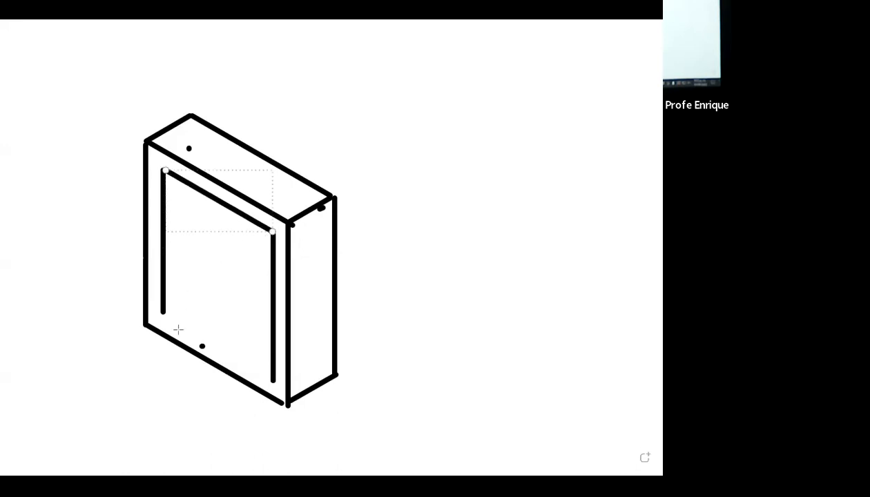
pyautogui.moveTo(163, 312); pyautogui.dragTo(272, 379)
pyautogui.moveTo(167, 307); pyautogui.dragTo(198, 288)
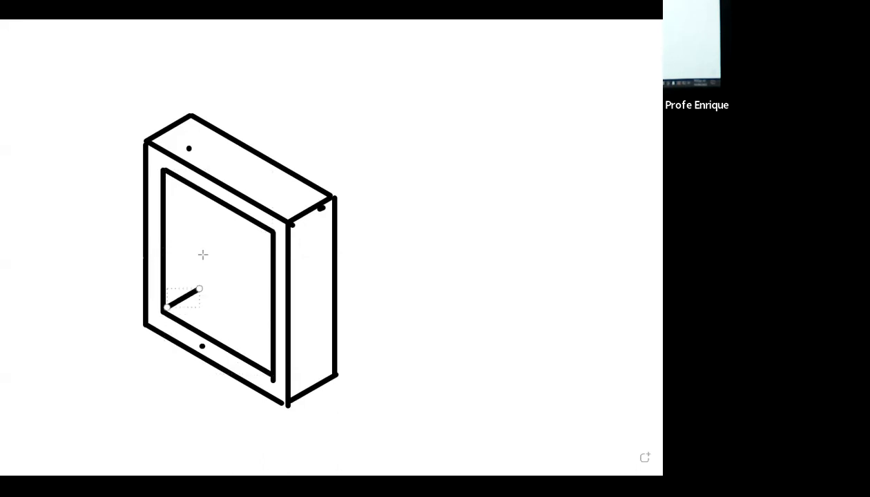
pyautogui.moveTo(198, 192); pyautogui.dragTo(199, 289)
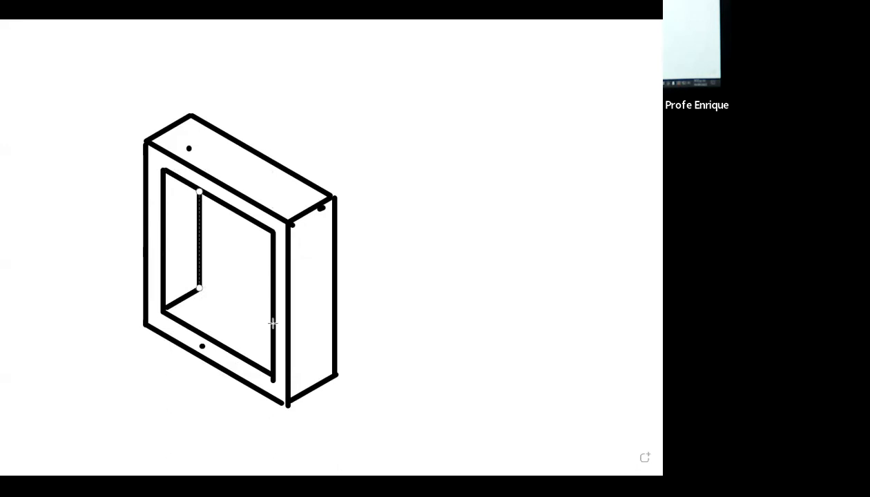
pyautogui.moveTo(271, 325); pyautogui.dragTo(201, 293)
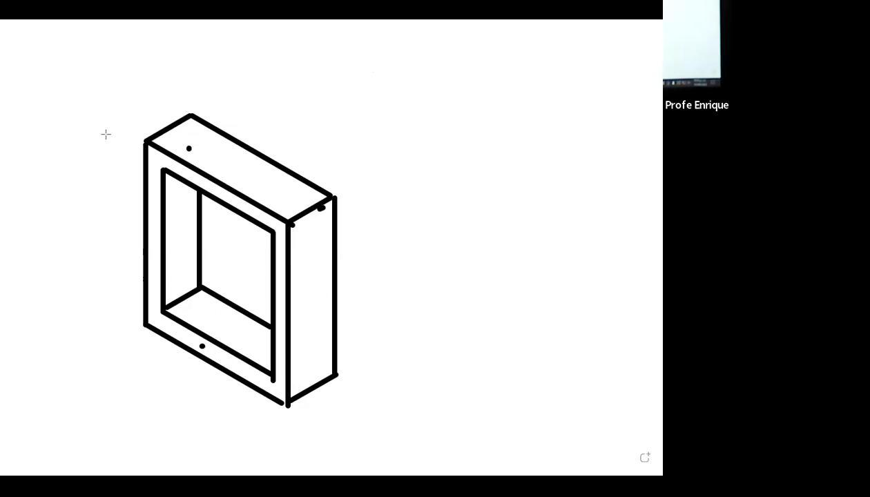
# Step: Mark the window frame's height with a vertical green double-headed arrow beside it, labelled 1.25
pyautogui.moveTo(103, 135); pyautogui.dragTo(84, 335)
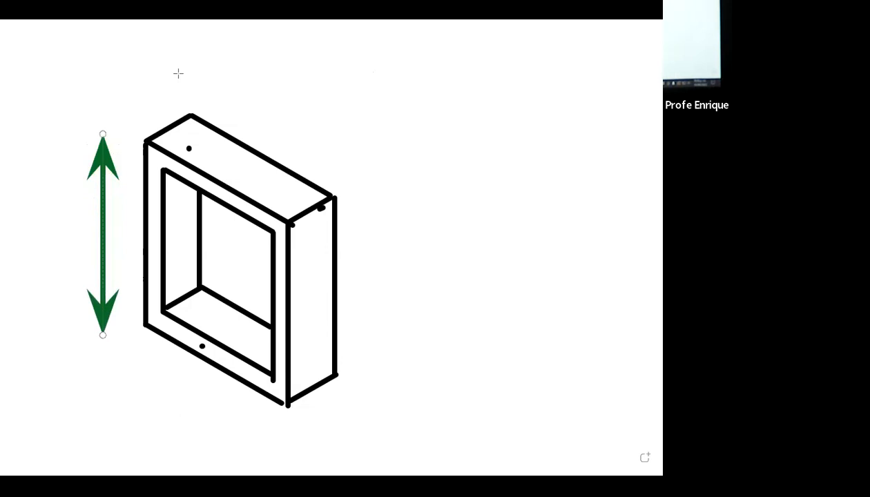
pyautogui.click(18, 211)
pyautogui.write('1.25')
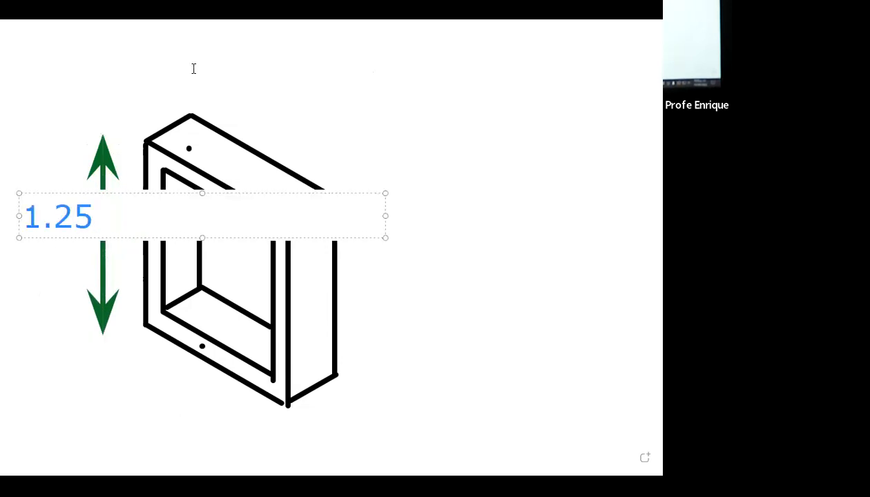
pyautogui.click(193, 69)
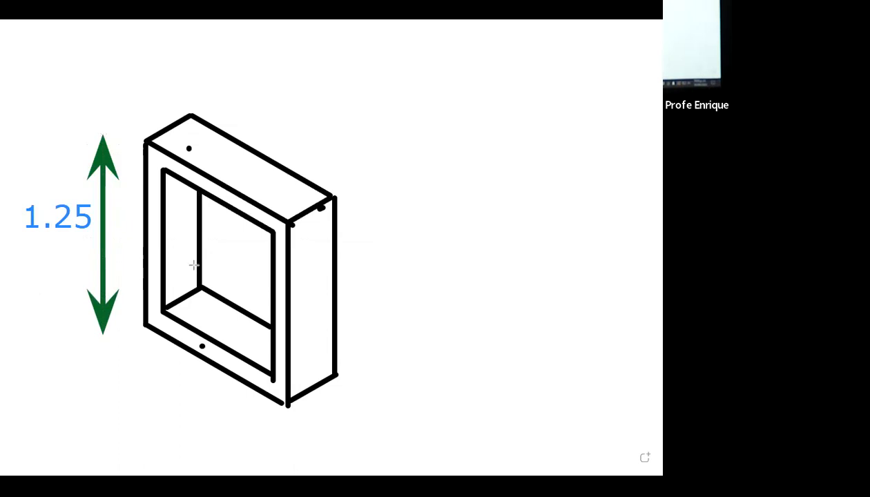
# Step: Mark the window frame's width with a slanted green double-headed arrow along its lower front edge, labelled 1.50
pyautogui.moveTo(126, 355); pyautogui.dragTo(279, 453)
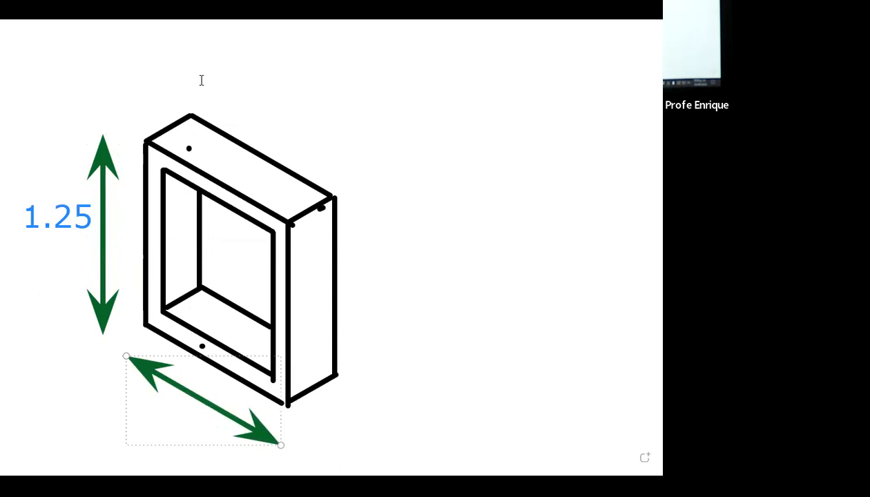
pyautogui.click(137, 423)
pyautogui.write('1.50')
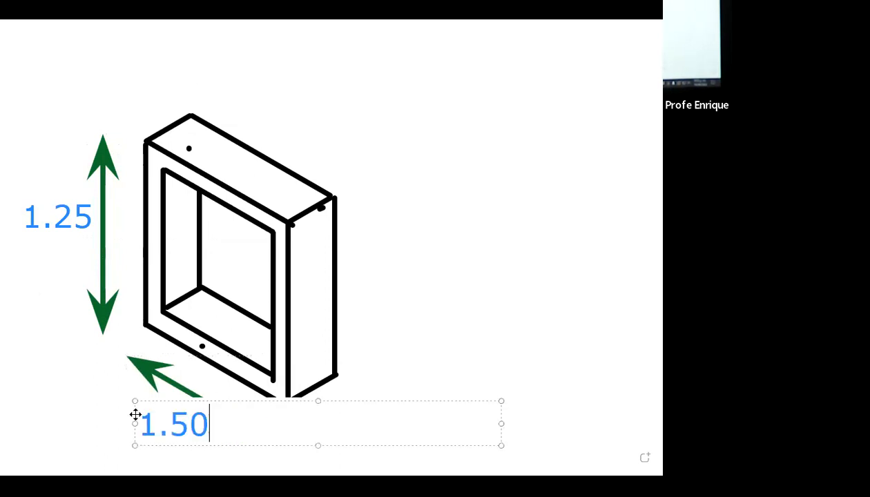
pyautogui.click(113, 414)
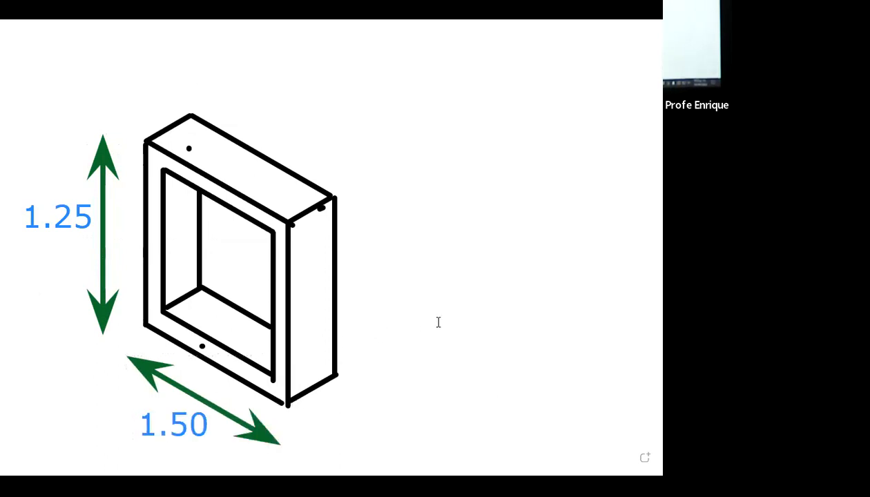
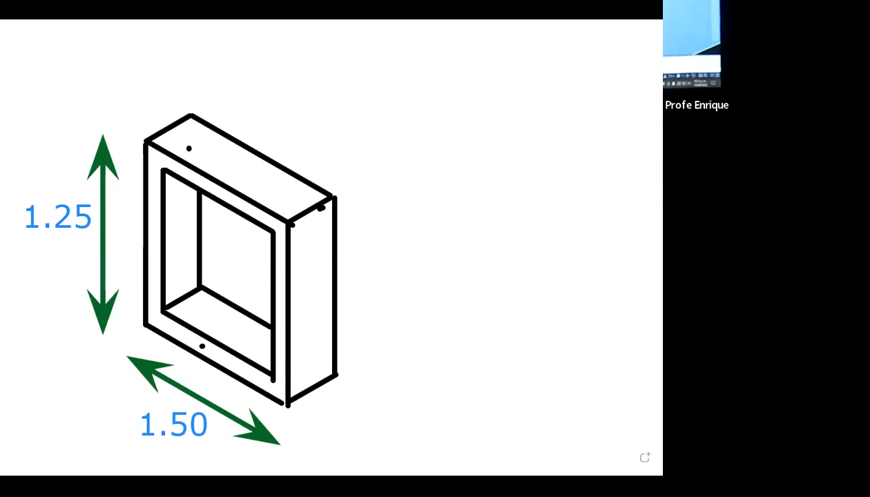
# Step: Switch to AutoCAD's xxx 3D drawing and set the Top view with north up, showing empty space beside the house plan
pyautogui.hotkey('alt', 'Tab')
pyautogui.press('Escape')
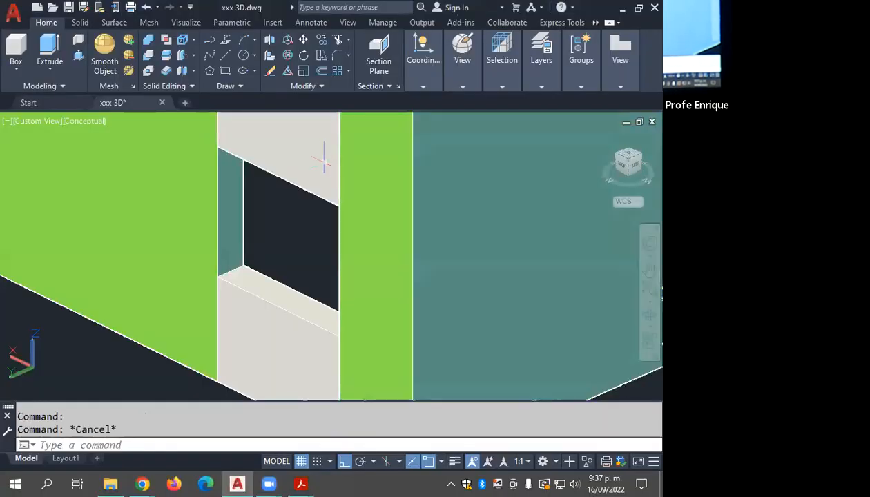
pyautogui.click(263, 298)
pyautogui.moveTo(627, 158); pyautogui.dragTo(363, 227)
pyautogui.scroll(-5, 363, 227)
pyautogui.moveTo(354, 237); pyautogui.dragTo(469, 245, button='middle')
pyautogui.press('Escape')
pyautogui.press('Escape')
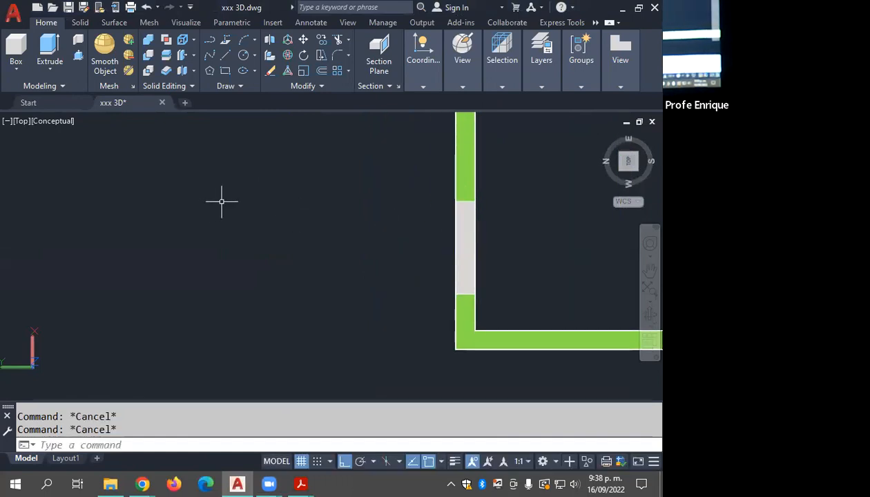
pyautogui.click(628, 160)
pyautogui.scroll(8, 397, 235)
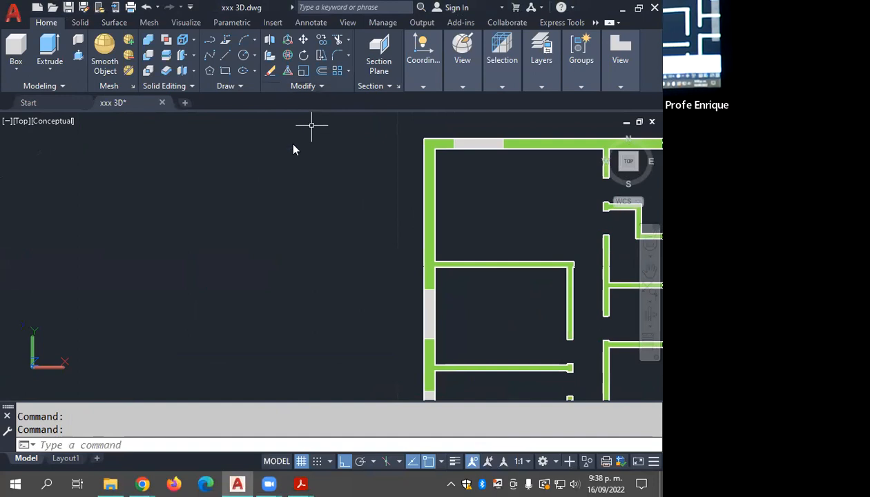
# Step: Draw a rectangle 1.5 long and 1.25 wide in the empty space west of the house plan
pyautogui.click(225, 70)
pyautogui.click(207, 295)
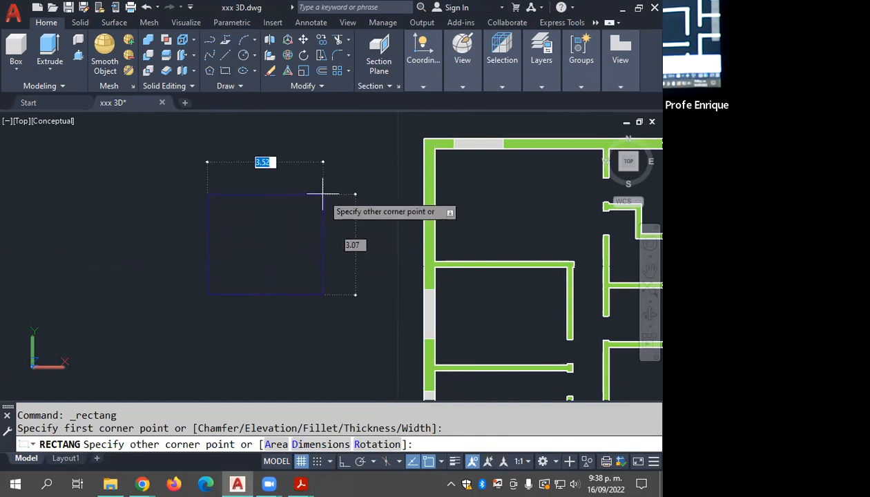
pyautogui.write('D')
pyautogui.press('Return')
pyautogui.write('1.5')
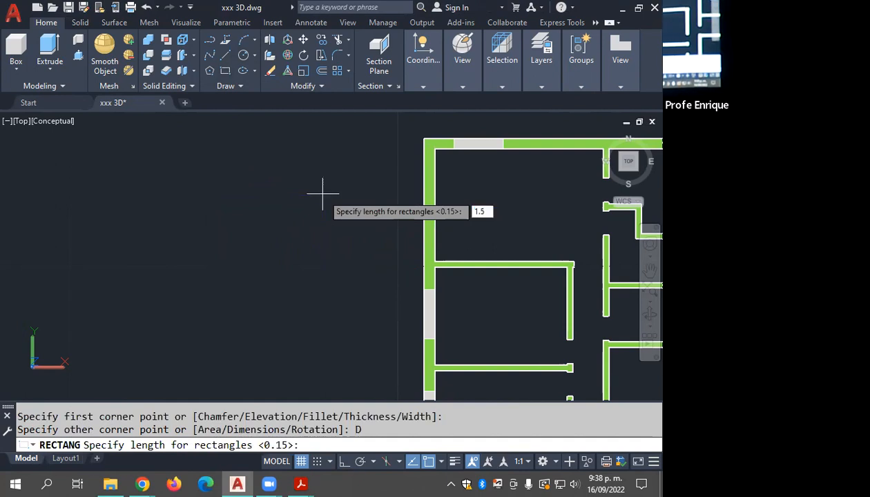
pyautogui.press('Return')
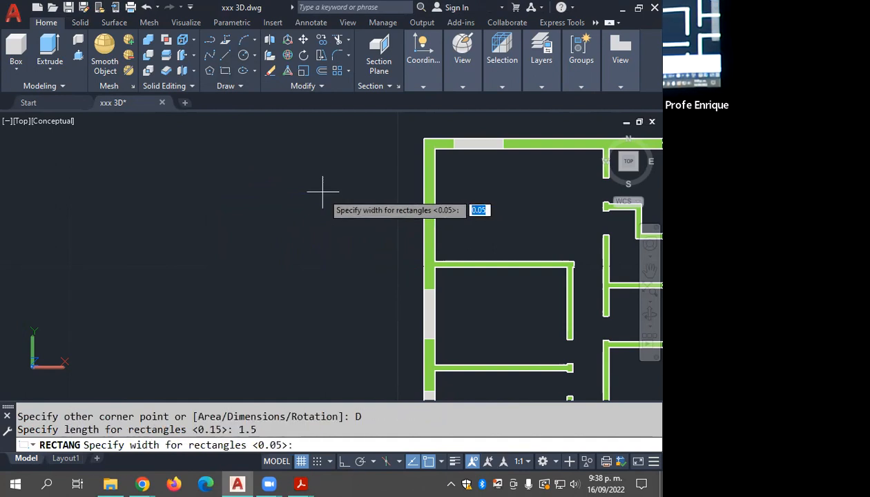
pyautogui.write('1.25')
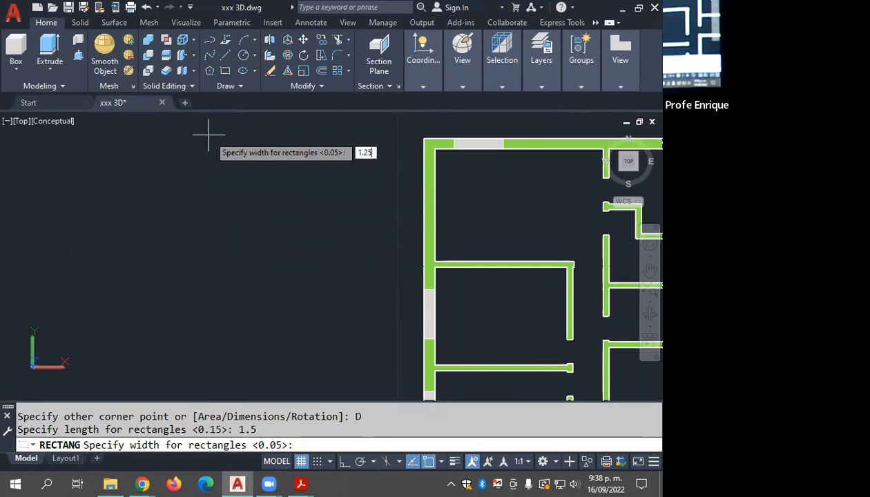
pyautogui.press('Return')
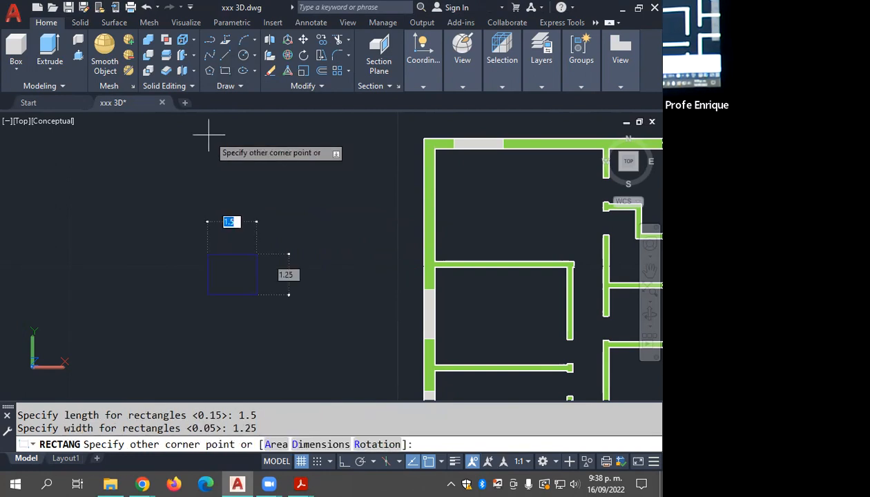
pyautogui.scroll(4, 207, 228)
pyautogui.moveTo(149, 175)
pyautogui.mouseDown(button='middle')
pyautogui.moveTo(186, 163)
pyautogui.moveTo(314, 154)
pyautogui.mouseUp(button='middle')
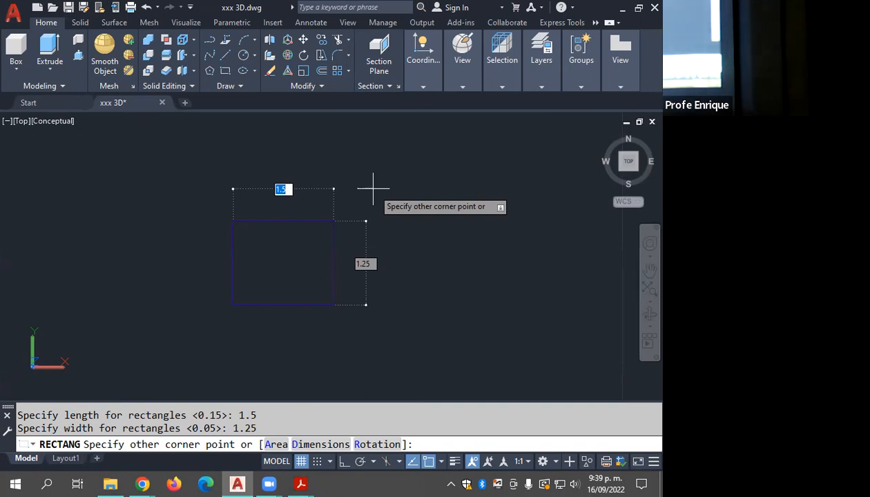
pyautogui.click(345, 210)
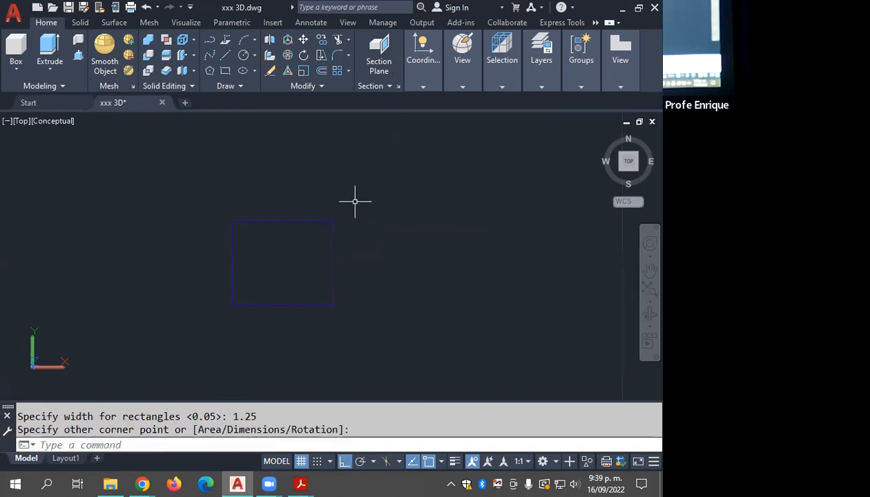
# Step: Offset the window rectangle inward by 0.05 to form the frame's inner outline
pyautogui.click(322, 72)
pyautogui.scroll(1, 369, 233)
pyautogui.moveTo(369, 233); pyautogui.dragTo(394, 206, button='middle')
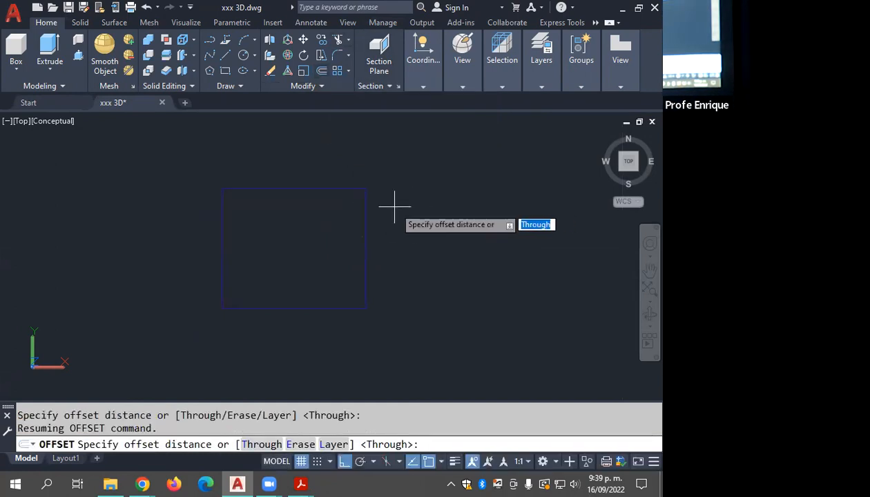
pyautogui.write('0.05')
pyautogui.press('Return')
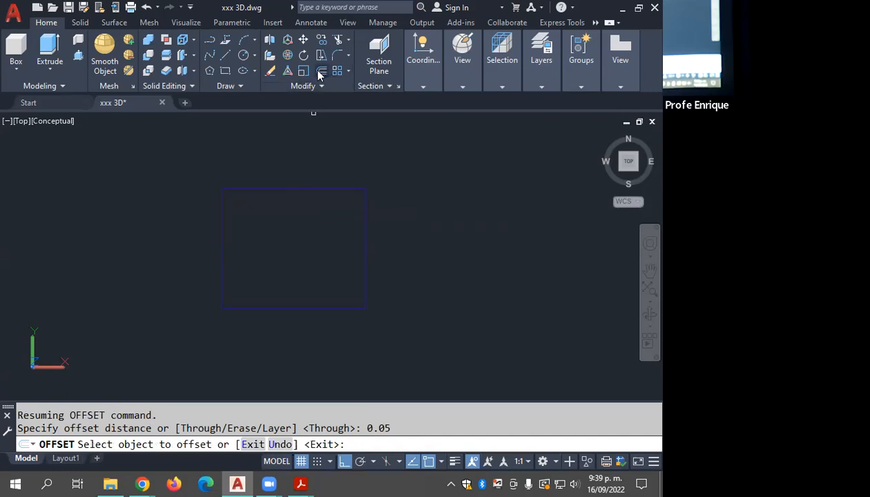
pyautogui.click(311, 188)
pyautogui.click(319, 232)
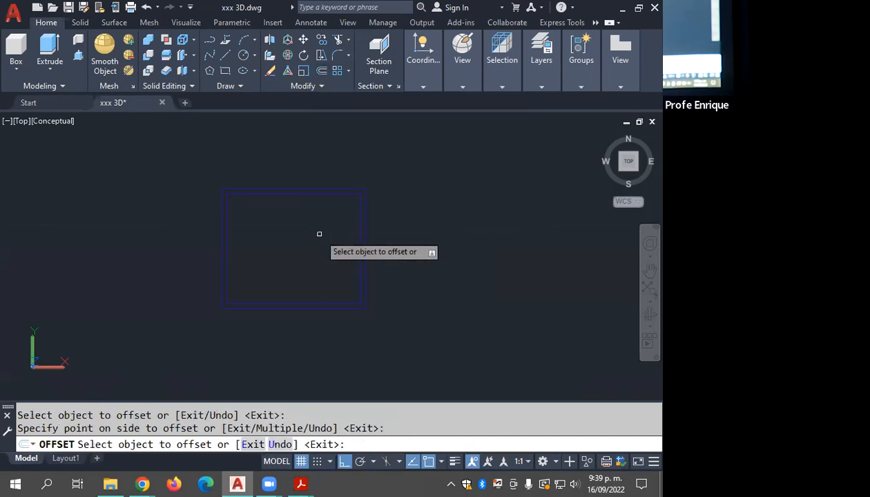
pyautogui.press('Escape')
pyautogui.scroll(2, 238, 192)
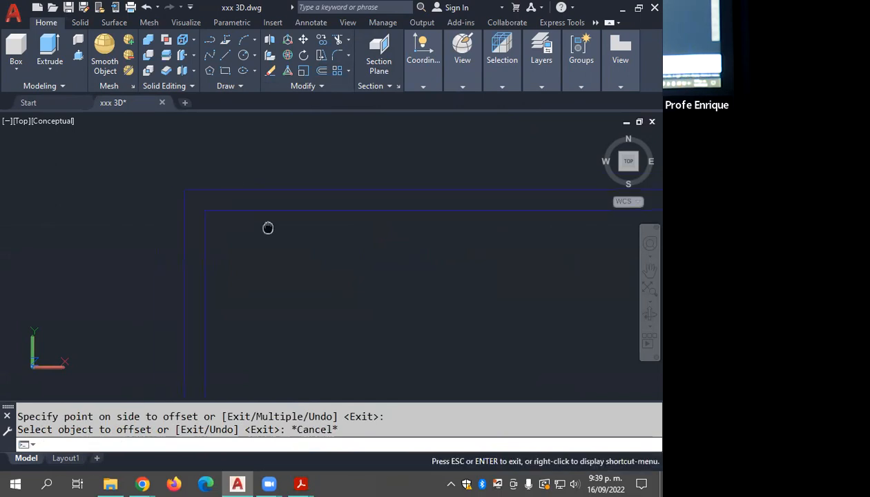
pyautogui.scroll(-6, 223, 218)
pyautogui.scroll(2, 223, 218)
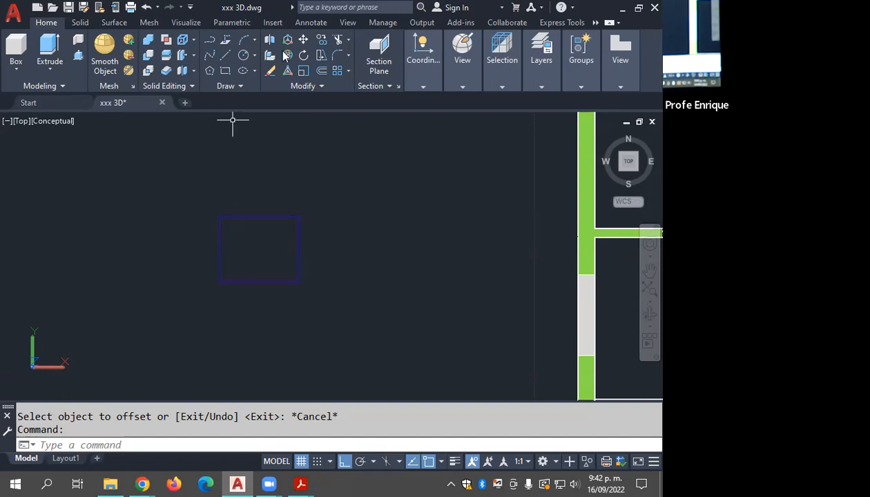
# Step: Show the two nested window rectangles in the SE Isometric view and leave them unselected
pyautogui.press('Escape')
pyautogui.scroll(2, 254, 254)
pyautogui.click(318, 244)
pyautogui.click(288, 255)
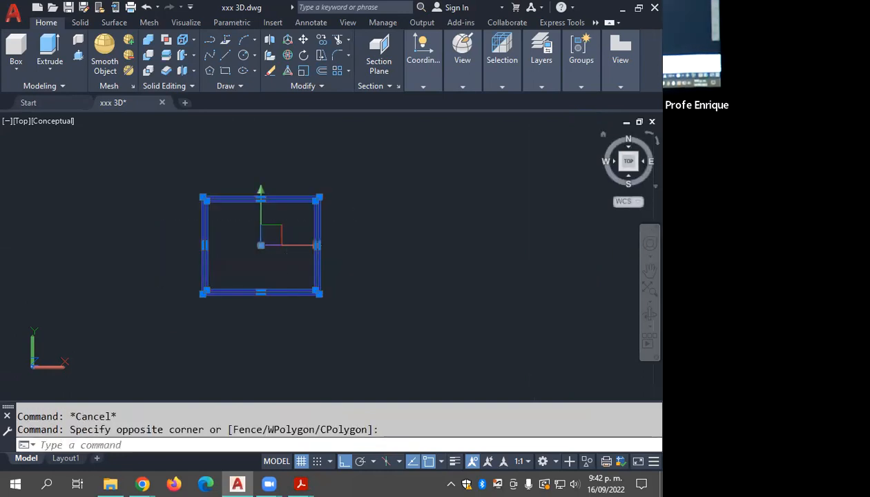
pyautogui.click(636, 168)
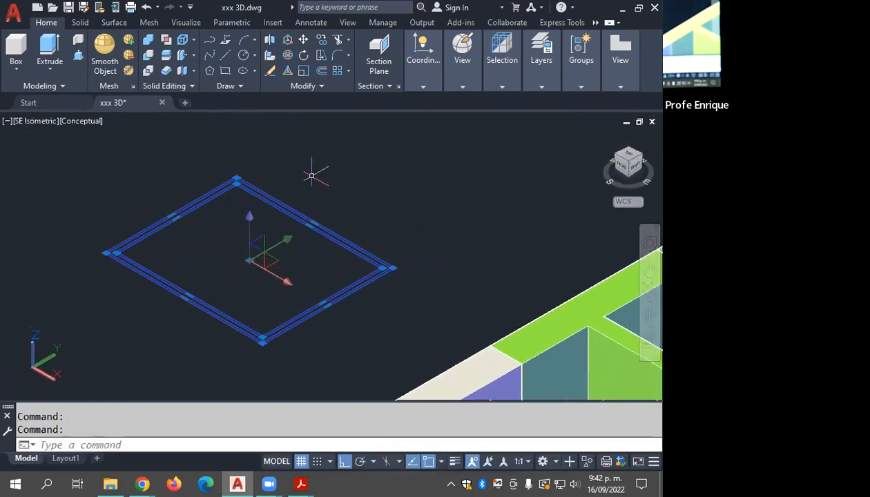
pyautogui.press('Escape')
pyautogui.press('Escape')
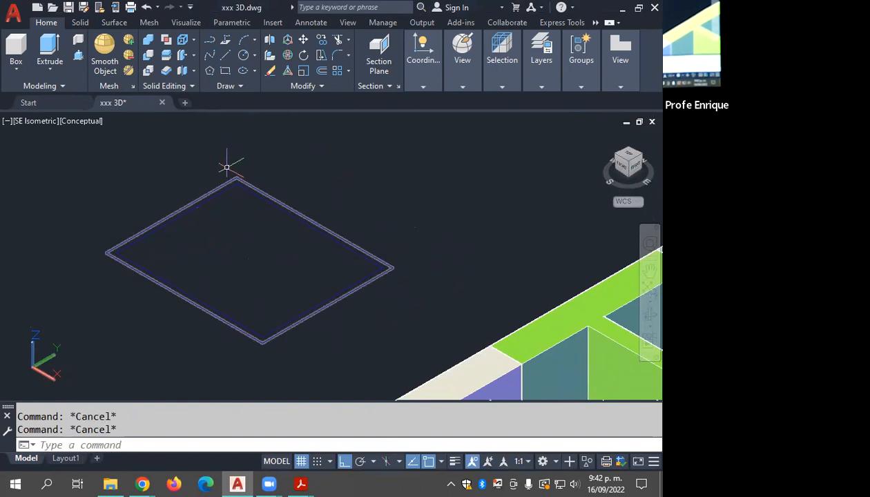
# Step: Presspull the narrow area between the two nested rectangles upward by 0.15 to make the solid window frame
pyautogui.click(80, 57)
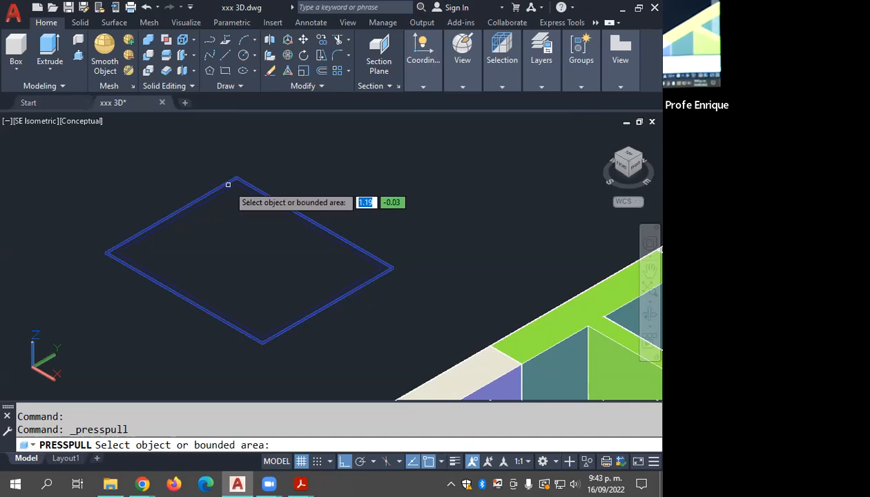
pyautogui.scroll(2, 225, 186)
pyautogui.moveTo(225, 188); pyautogui.dragTo(239, 157, button='middle')
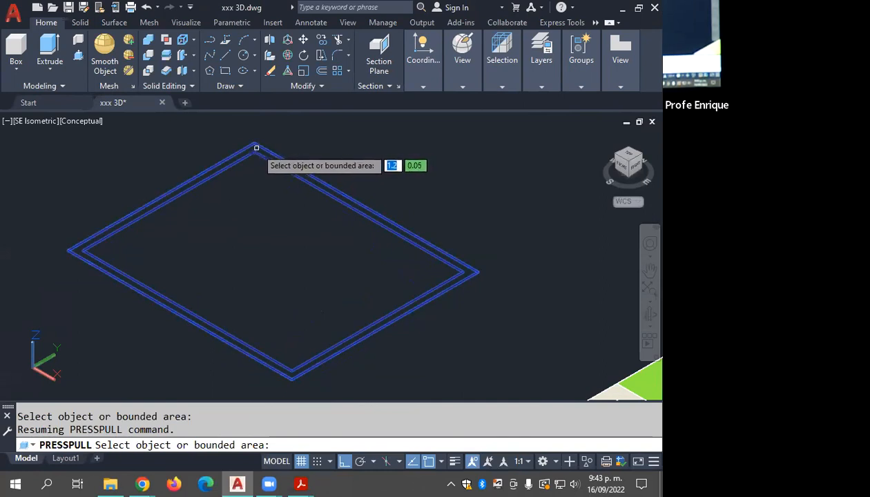
pyautogui.click(254, 149)
pyautogui.scroll(-4, 310, 194)
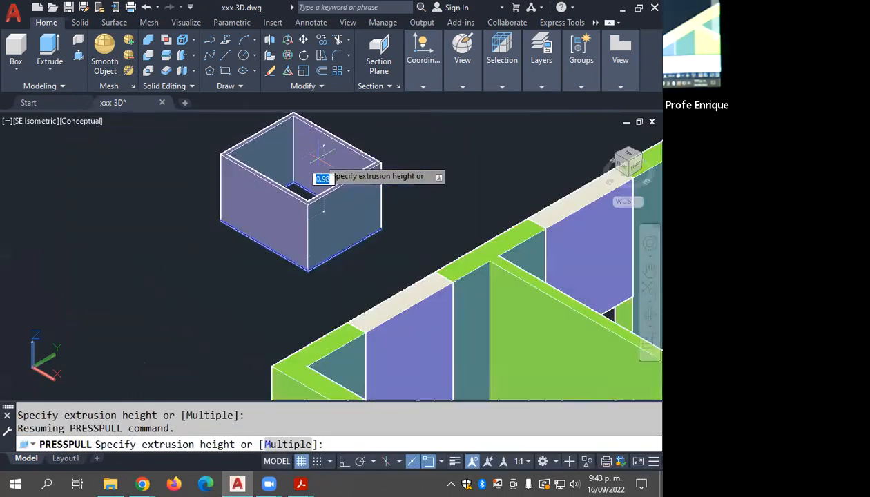
pyautogui.write('.15')
pyautogui.press('Return')
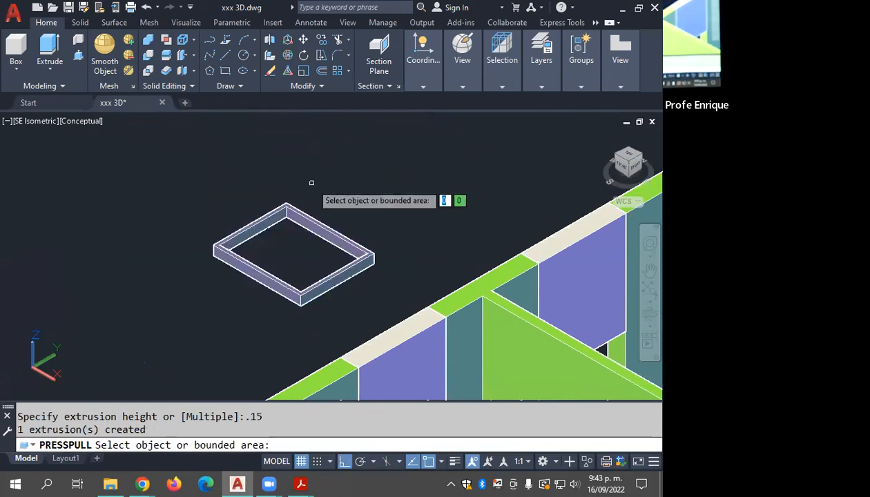
pyautogui.press('Return')
# Step: Move the solid window frame off its source rectangles to a clear spot northwest of them
pyautogui.scroll(2, 287, 250)
pyautogui.click(322, 193)
pyautogui.press('Return')
pyautogui.click(321, 191)
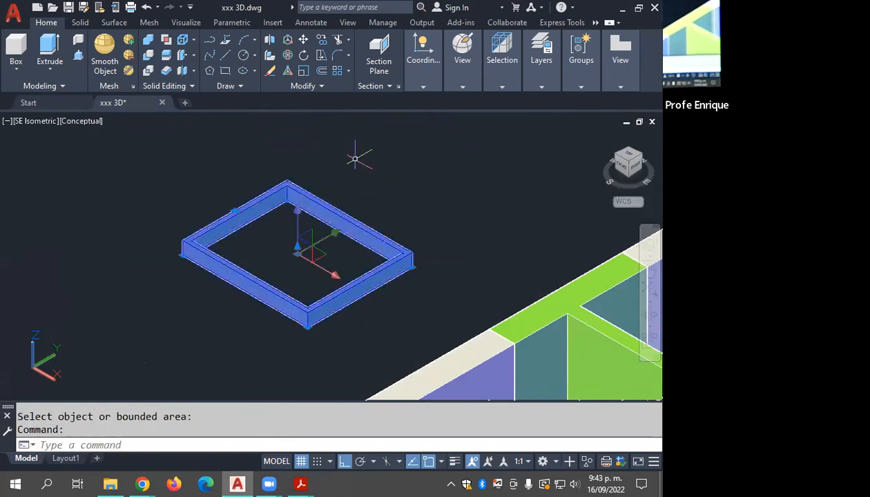
pyautogui.write('m')
pyautogui.press('Return')
pyautogui.click(296, 253)
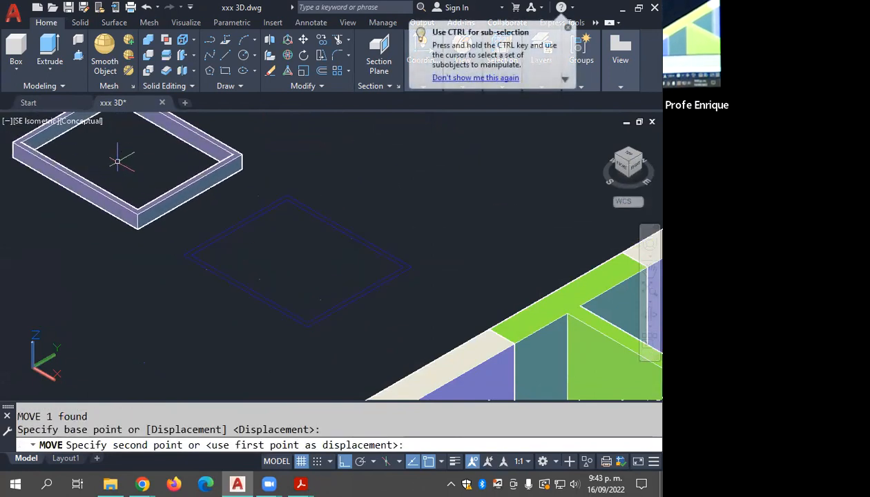
pyautogui.moveTo(263, 251); pyautogui.dragTo(377, 289, button='middle')
pyautogui.click(377, 289)
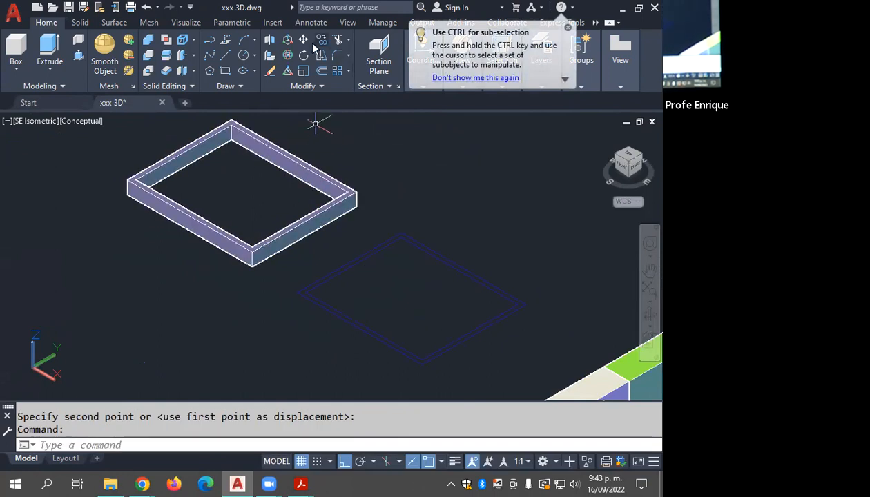
# Step: Rotate the window frame in 3D about its X axis so that it stands upright
pyautogui.click(288, 57)
pyautogui.click(349, 169)
pyautogui.click(295, 202)
pyautogui.press('Return')
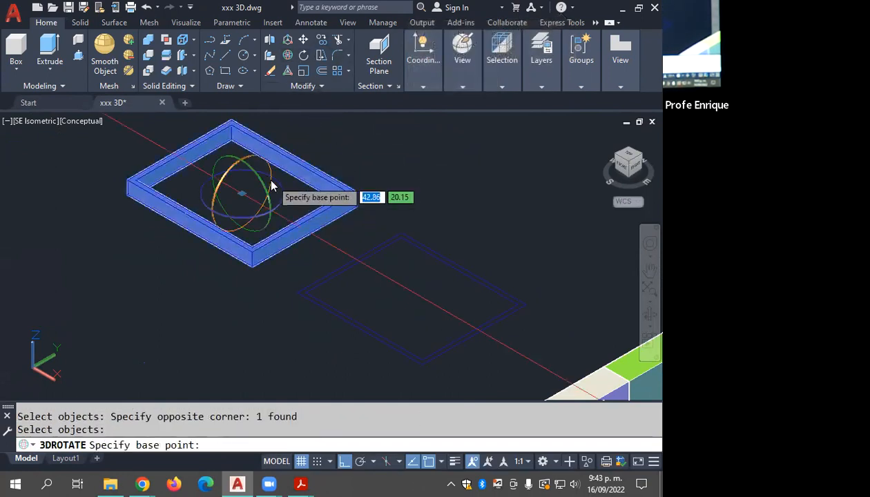
pyautogui.click(257, 164)
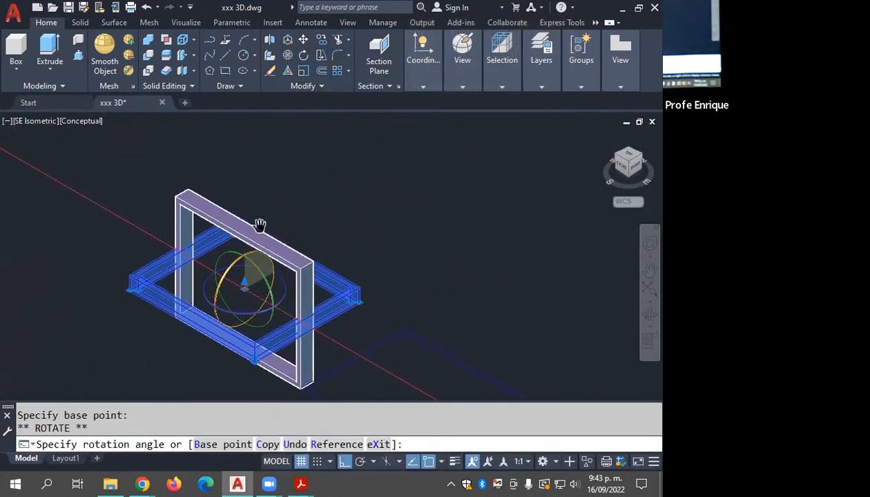
pyautogui.click(260, 158)
pyautogui.press('Escape')
pyautogui.press('Escape')
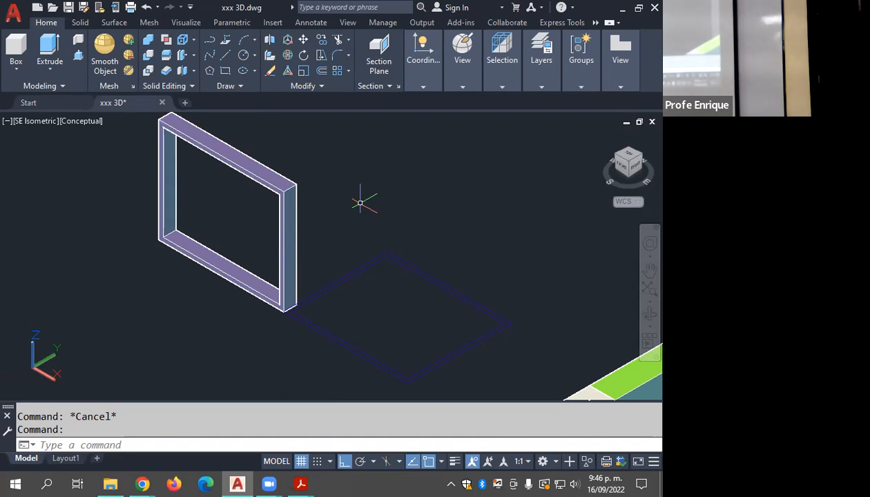
# Step: Close AutoCAD and save the changes to xxx 3D.dwg
pyautogui.click(654, 8)
pyautogui.click(303, 269)
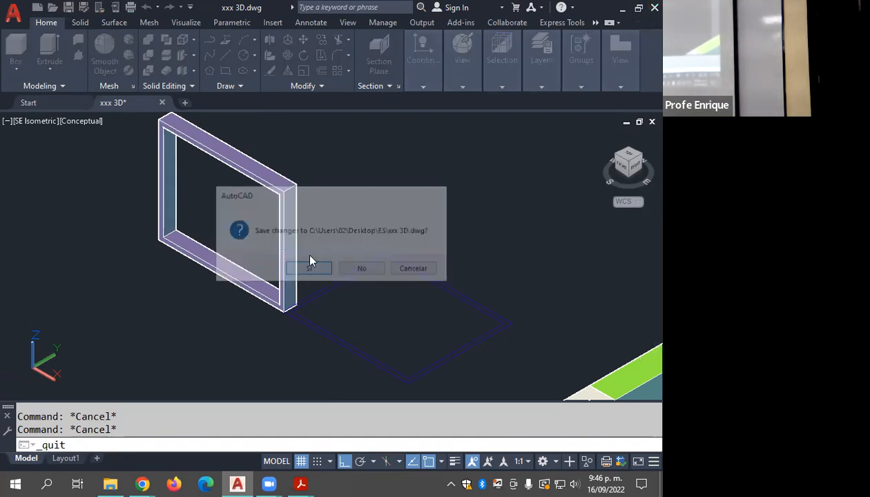